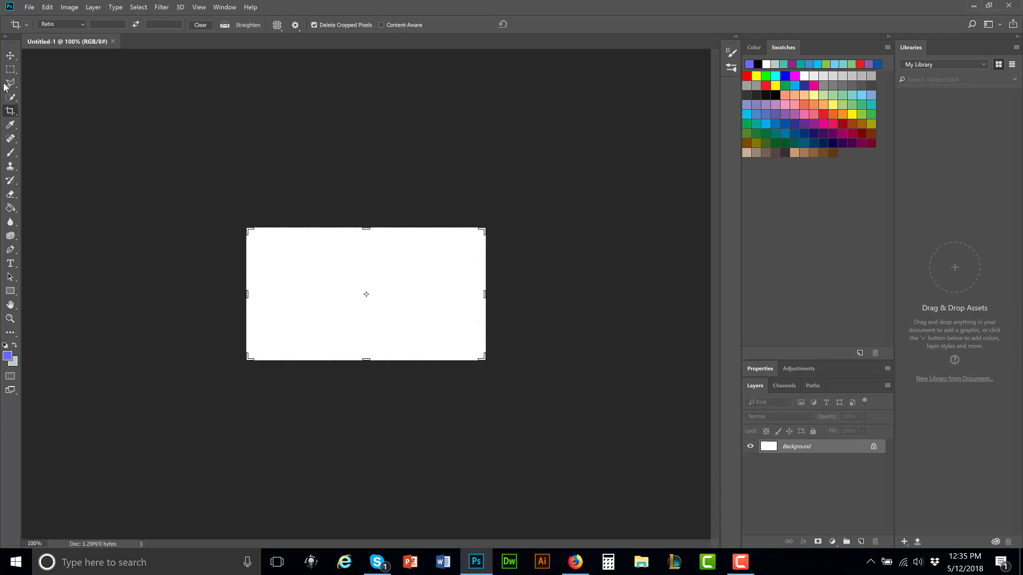
Create a new layer, fill a small wide rectangular selection with the violet-blue foreground color, and deselect it
{"action": "key", "text": "m"}
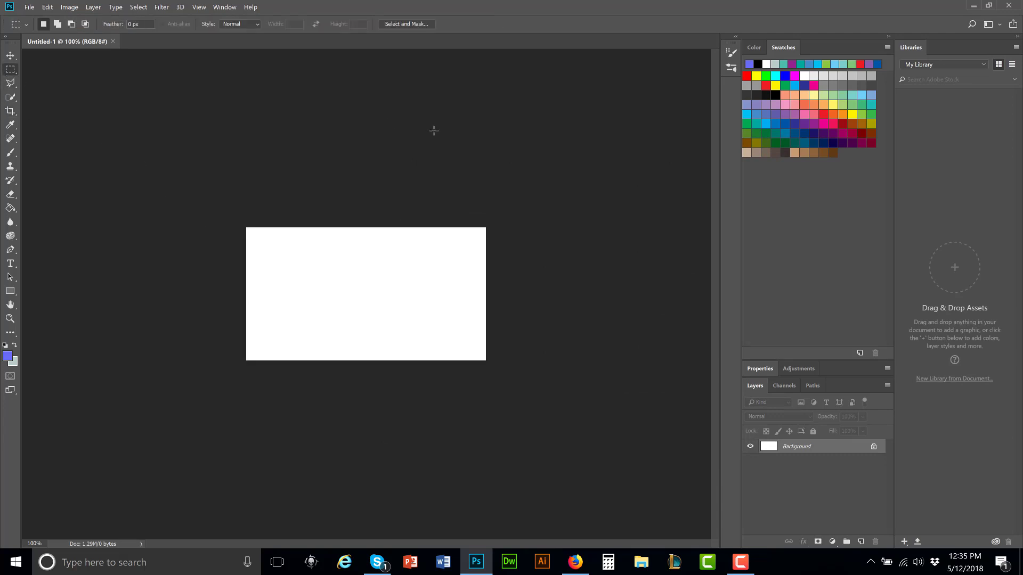
{"action": "key", "text": "ctrl+plus"}
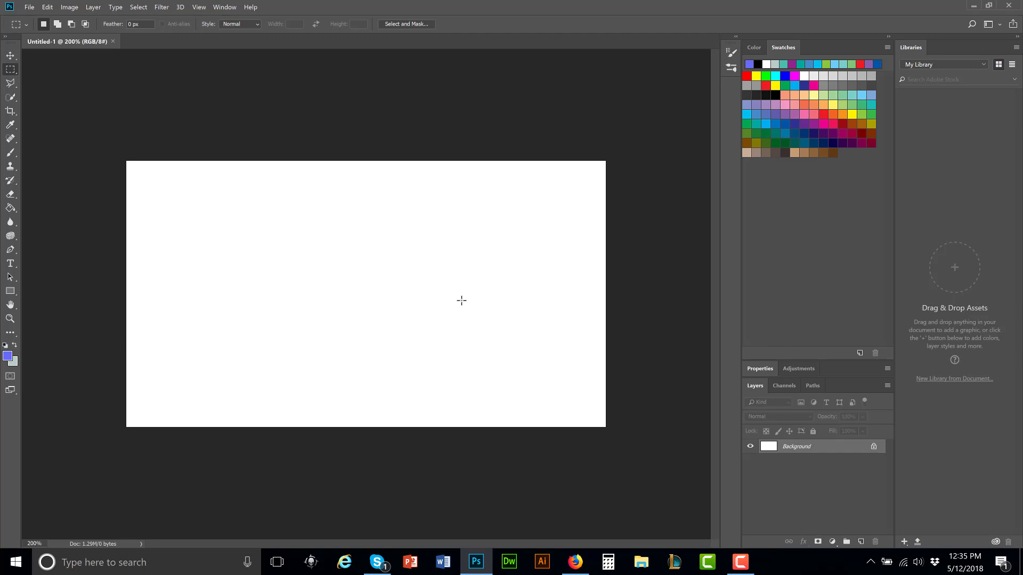
{"action": "left_click", "coordinate": [861, 541]}
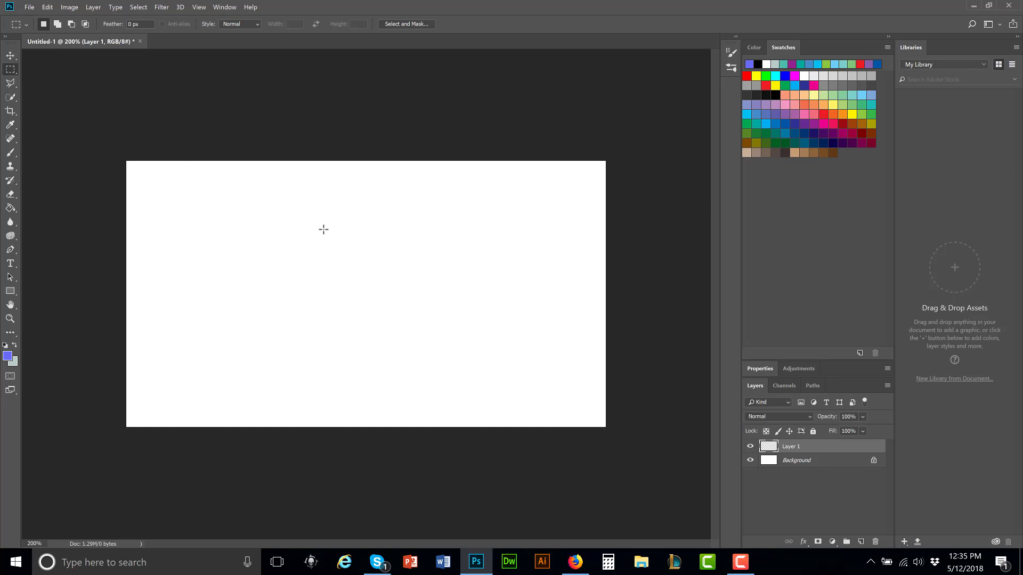
{"action": "left_click_drag", "start_coordinate": [232, 235], "coordinate": [302, 254]}
{"action": "left_click", "coordinate": [10, 207]}
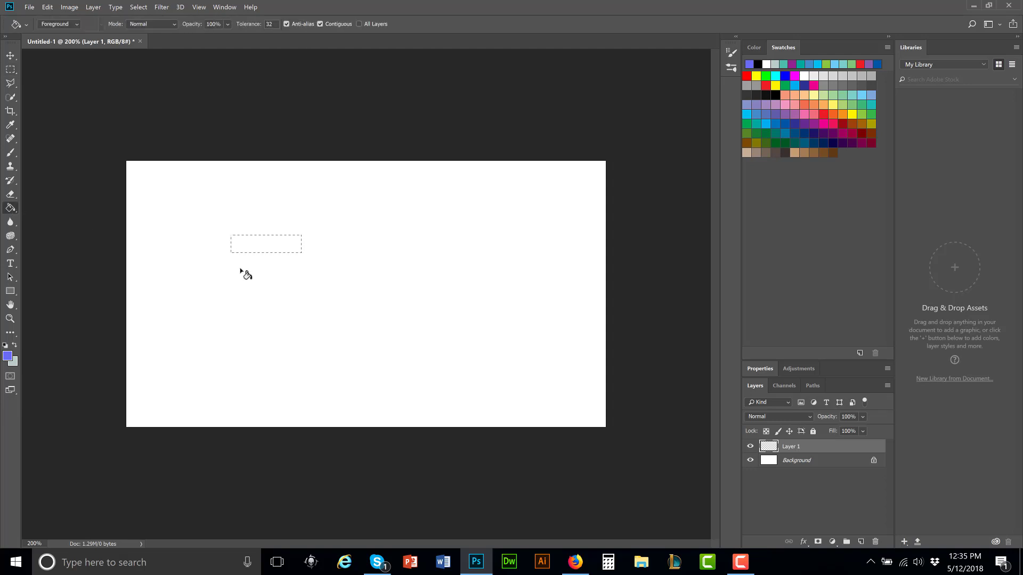
{"action": "left_click", "coordinate": [250, 245]}
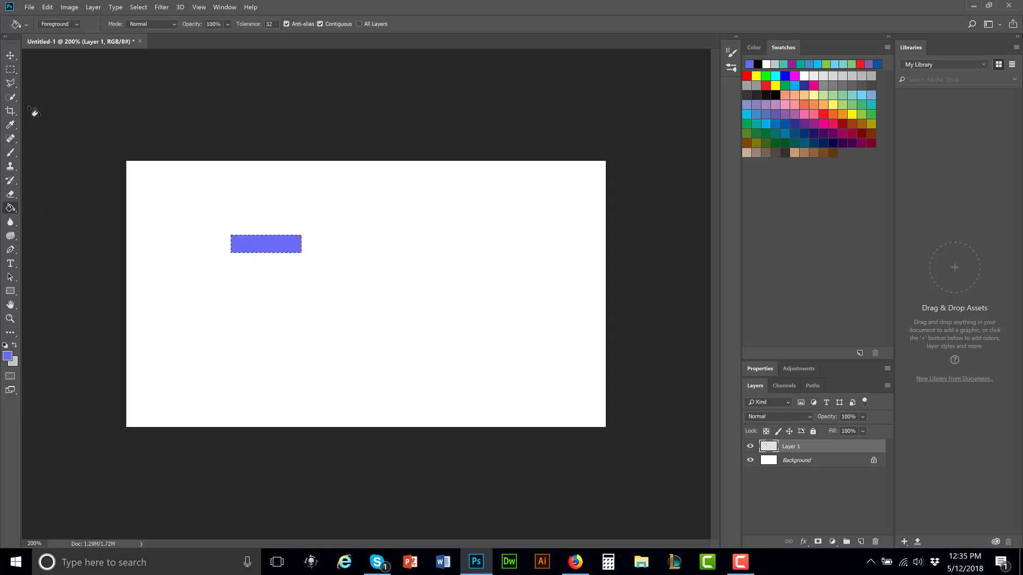
{"action": "left_click", "coordinate": [9, 70]}
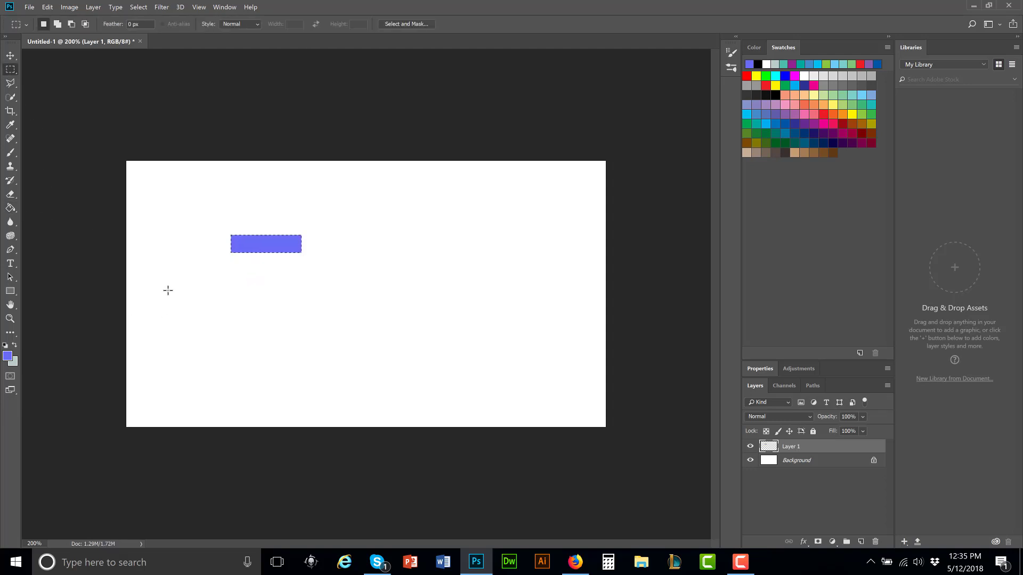
{"action": "left_click", "coordinate": [200, 289]}
Set the text color to bright yellow (fcf307) and add the text "Home" over the blue rectangle
{"action": "left_click", "coordinate": [10, 263]}
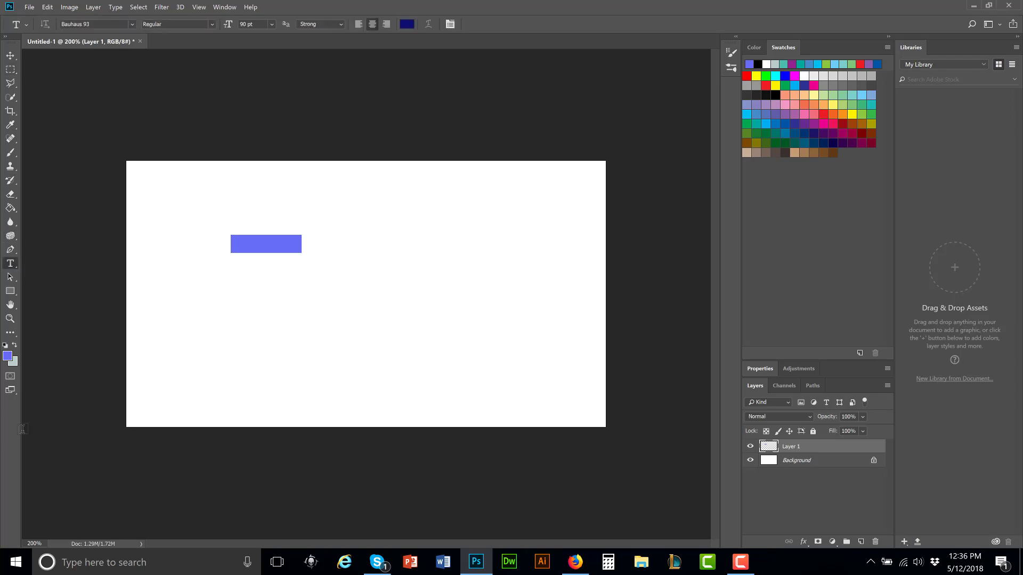
{"action": "left_click", "coordinate": [408, 25]}
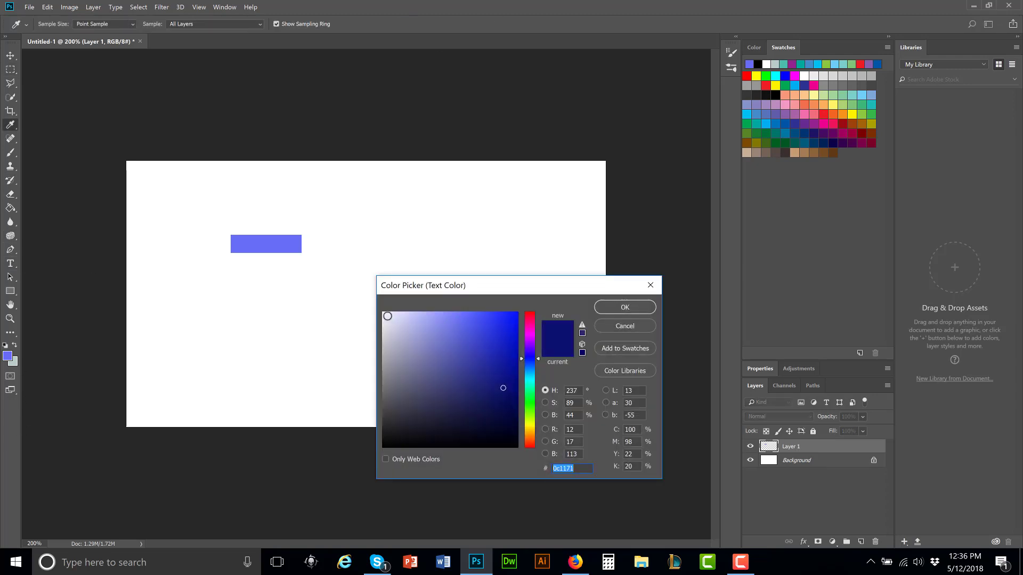
{"action": "type", "text": "f7f7f0"}
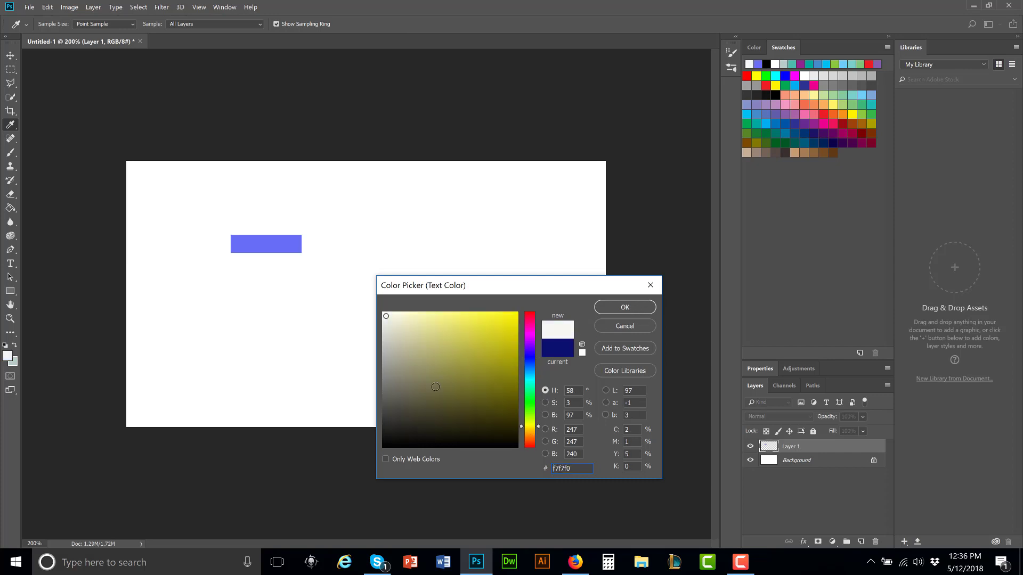
{"action": "left_click_drag", "start_coordinate": [485, 322], "coordinate": [513, 313]}
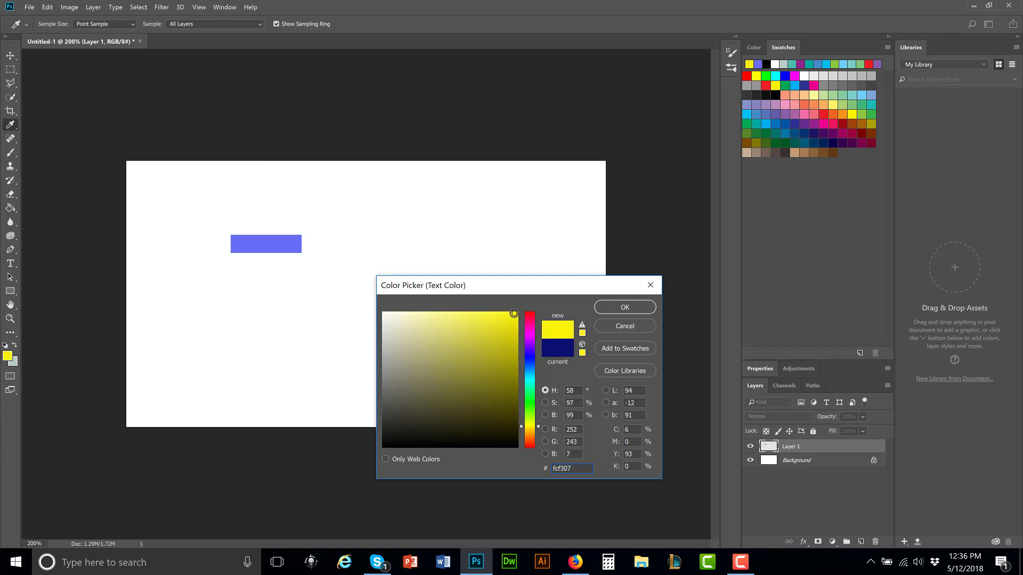
{"action": "left_click", "coordinate": [625, 307]}
{"action": "left_click", "coordinate": [241, 247]}
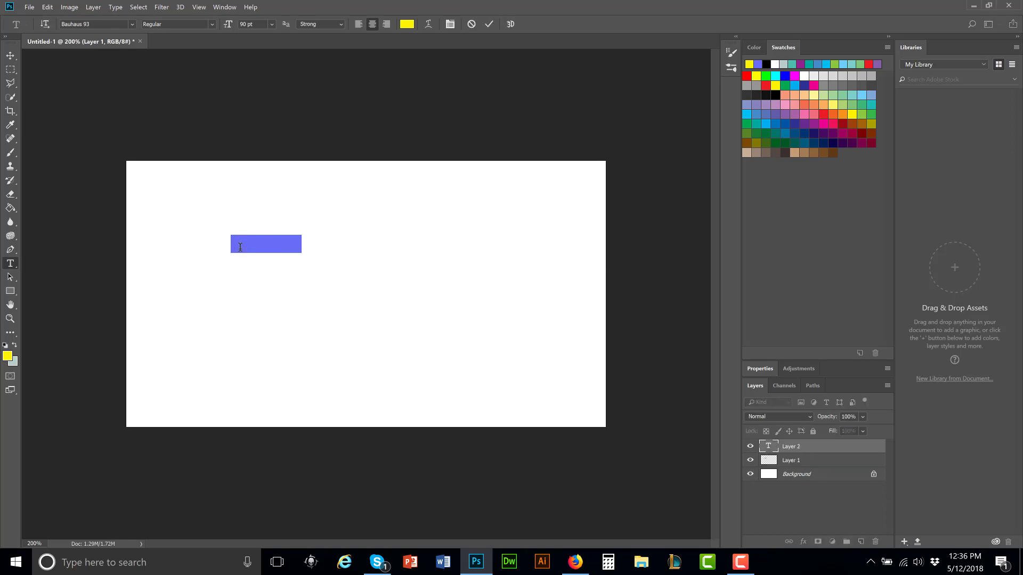
{"action": "type", "text": "Home"}
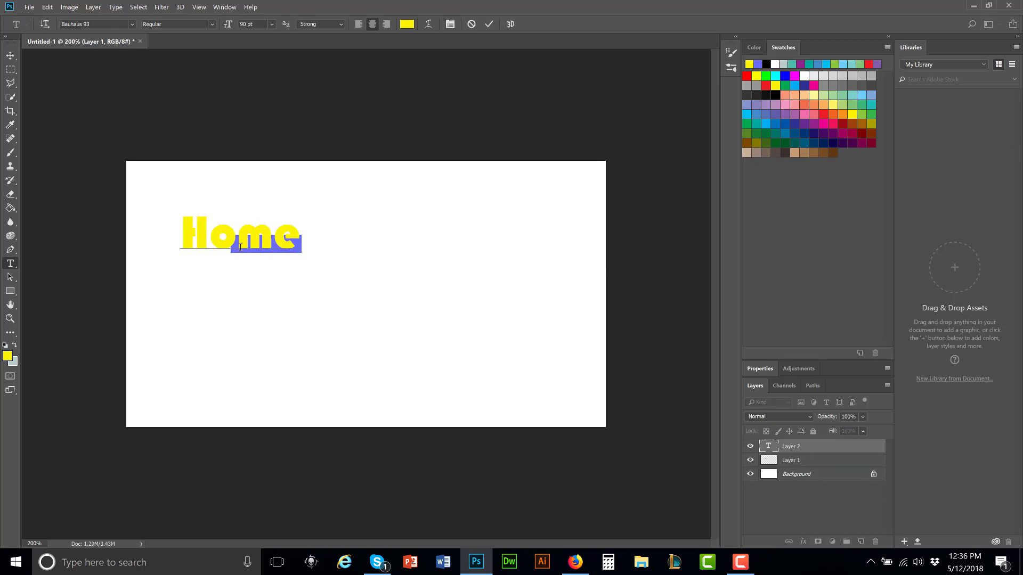
Set the font size of the whole "Home" text to 24 pt
{"action": "key", "text": "ctrl+a"}
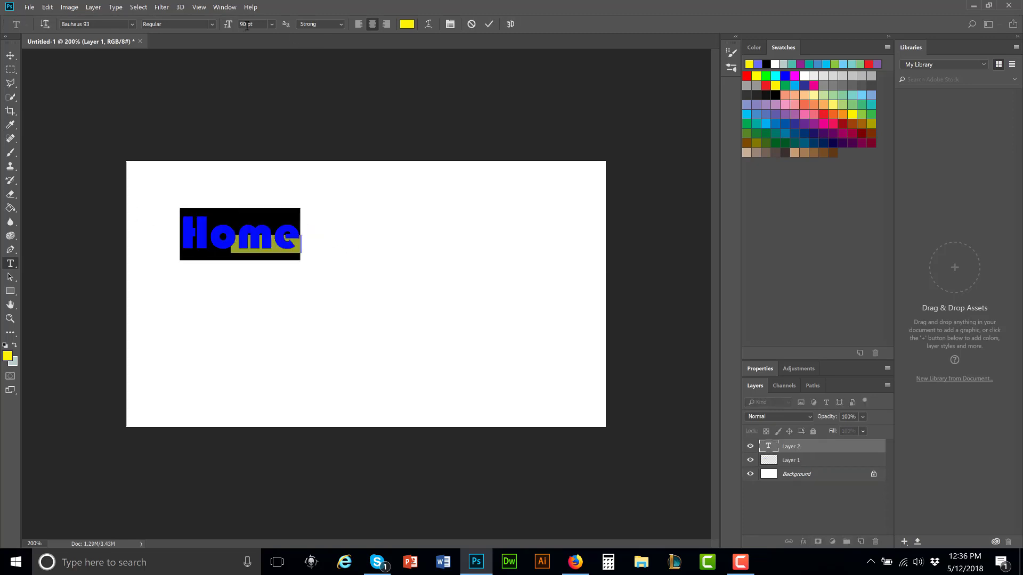
{"action": "left_click", "coordinate": [271, 24]}
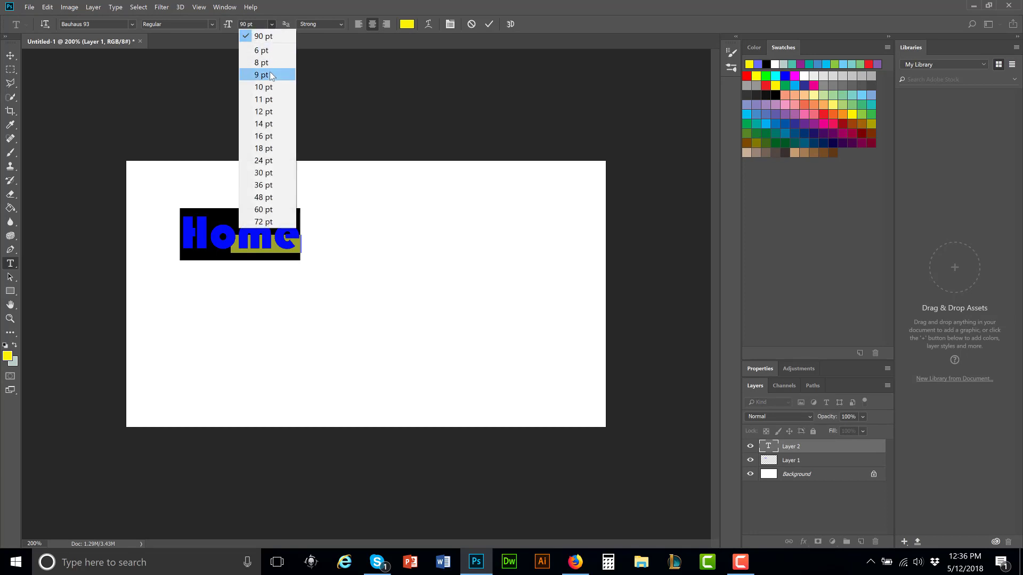
{"action": "left_click", "coordinate": [270, 72]}
{"action": "left_click", "coordinate": [271, 24]}
{"action": "left_click", "coordinate": [267, 136]}
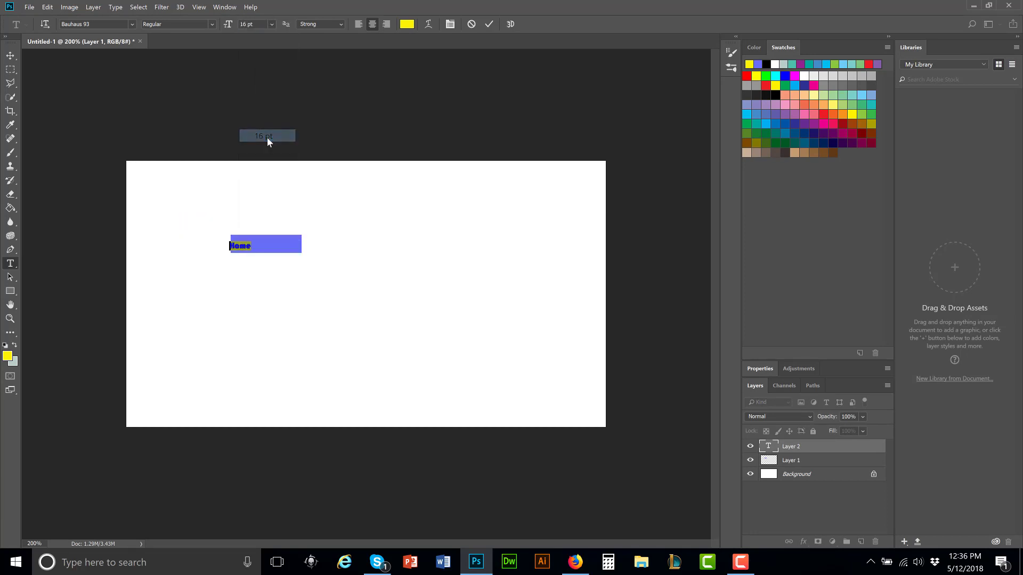
{"action": "left_click", "coordinate": [271, 24]}
{"action": "left_click", "coordinate": [268, 161]}
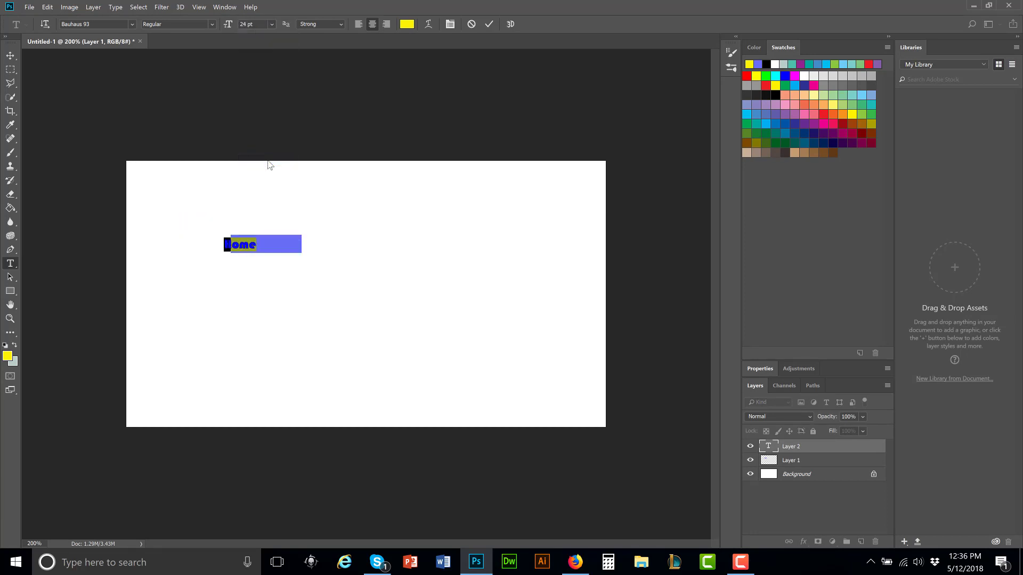
Change the font of the selected "Home" text to Arial
{"action": "left_click", "coordinate": [110, 24]}
{"action": "left_click", "coordinate": [133, 27]}
{"action": "scroll", "coordinate": [132, 151], "scroll_direction": "up", "scroll_amount": 3}
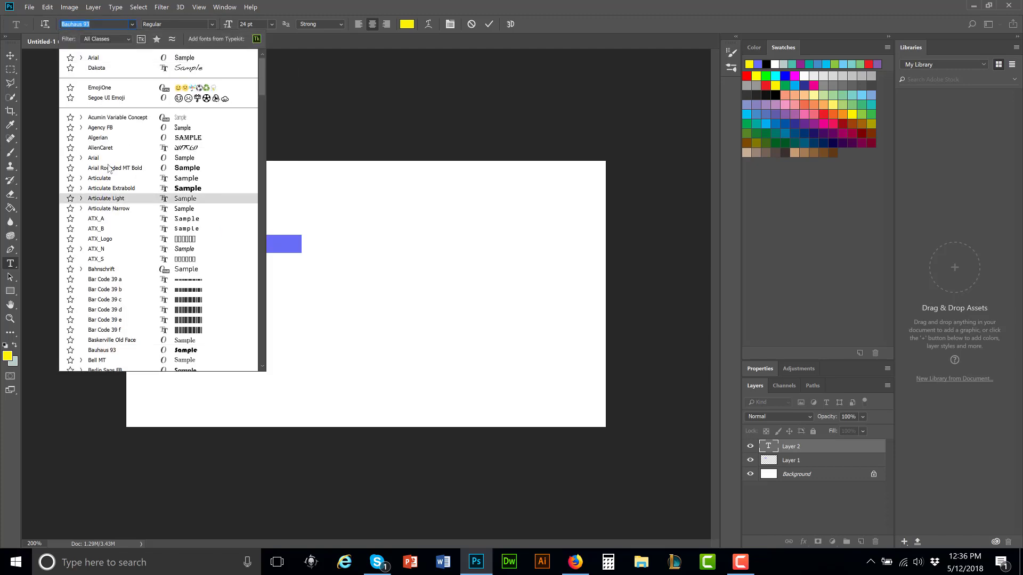
{"action": "left_click", "coordinate": [103, 163]}
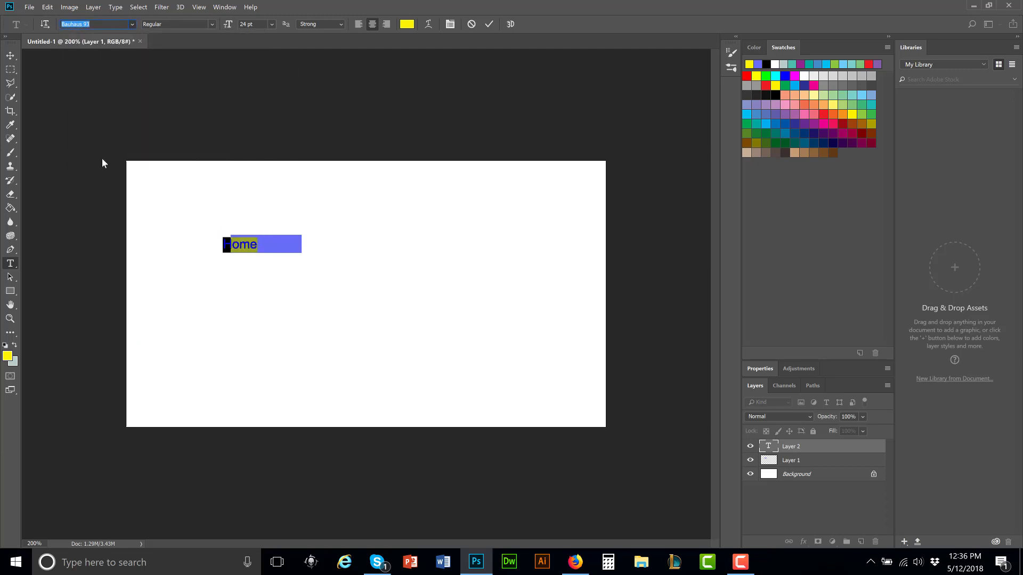
Move the "Home" text so it sits centered within the blue rectangle
{"action": "left_click", "coordinate": [10, 56]}
{"action": "left_click_drag", "start_coordinate": [248, 244], "coordinate": [274, 244]}
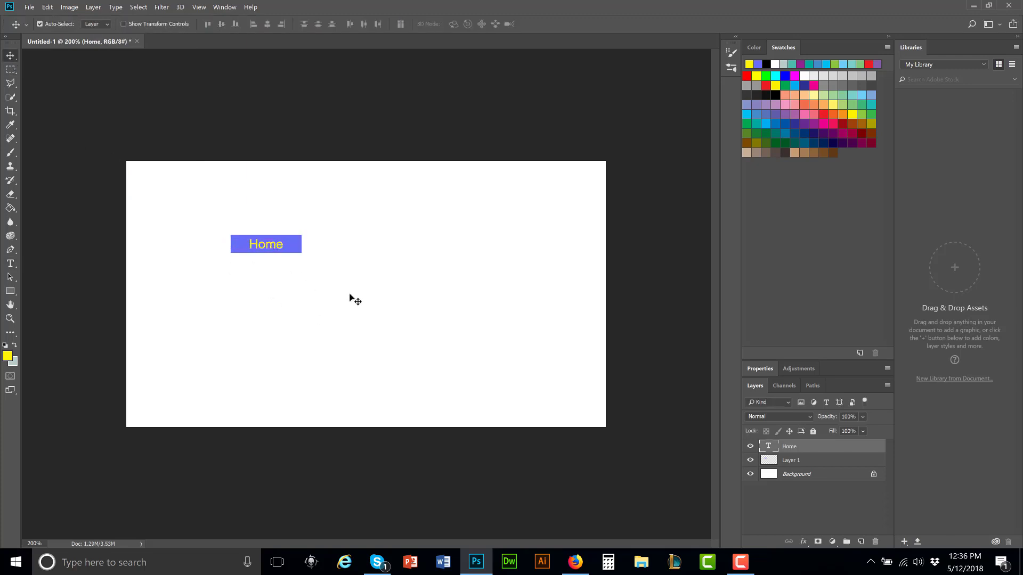
{"action": "key", "text": "Left"}
{"action": "key", "text": "Left"}
{"action": "key", "text": "Right"}
Hide the Home text layer and apply a Bevel & Emboss layer style to the rectangle on Layer 1
{"action": "left_click", "coordinate": [750, 447]}
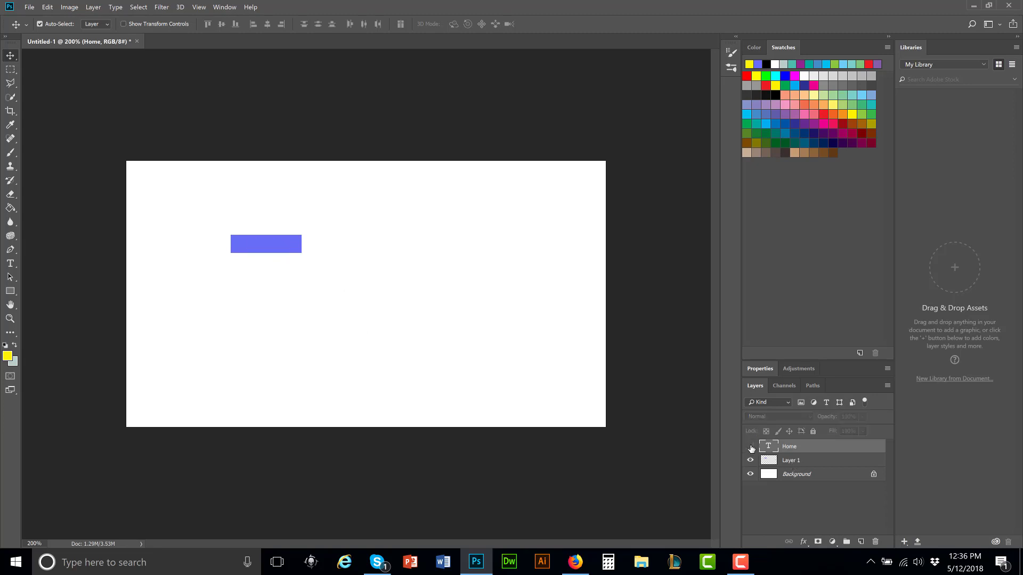
{"action": "left_click", "coordinate": [792, 462]}
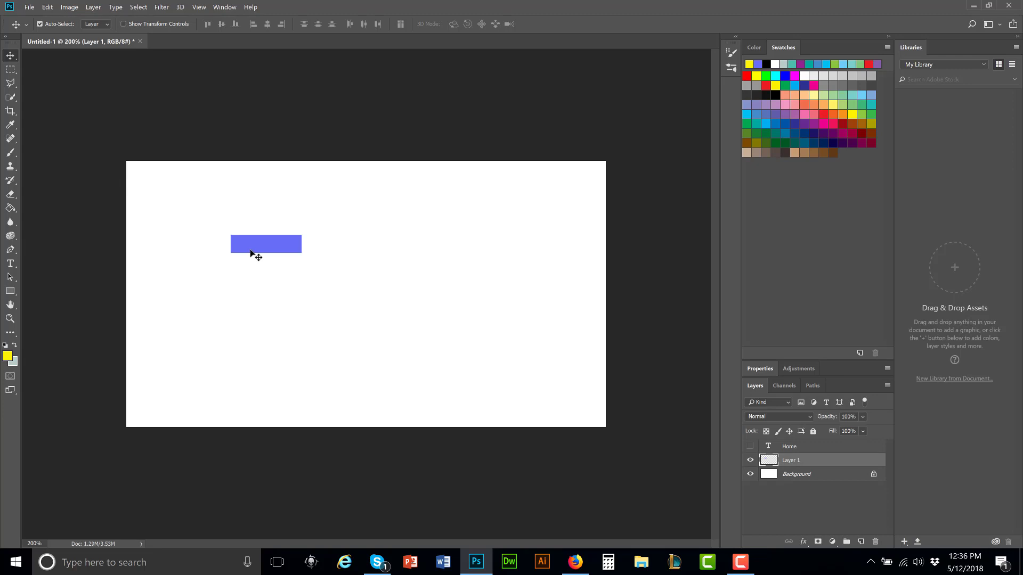
{"action": "left_click", "coordinate": [94, 8]}
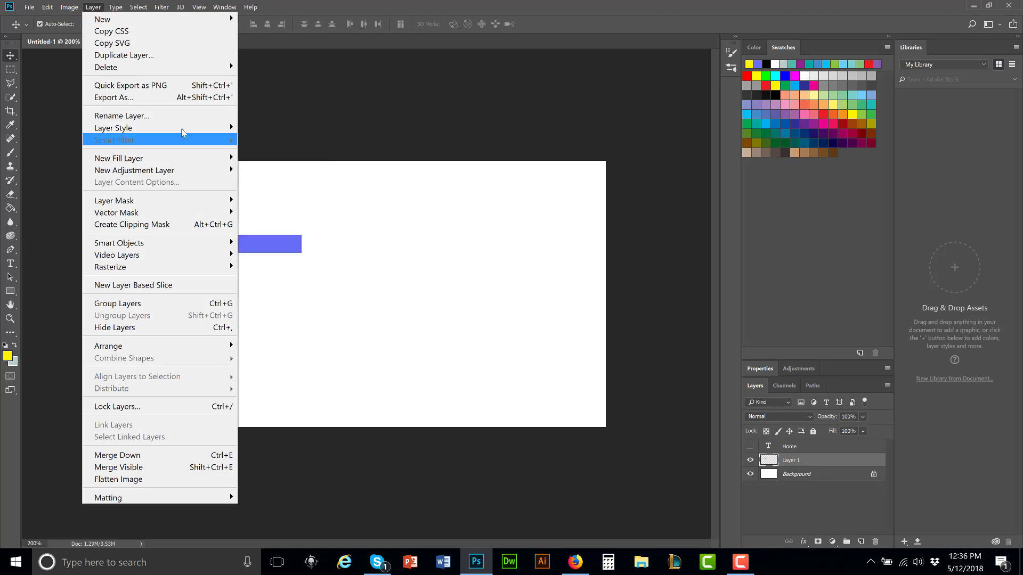
{"action": "mouse_move", "coordinate": [190, 131]}
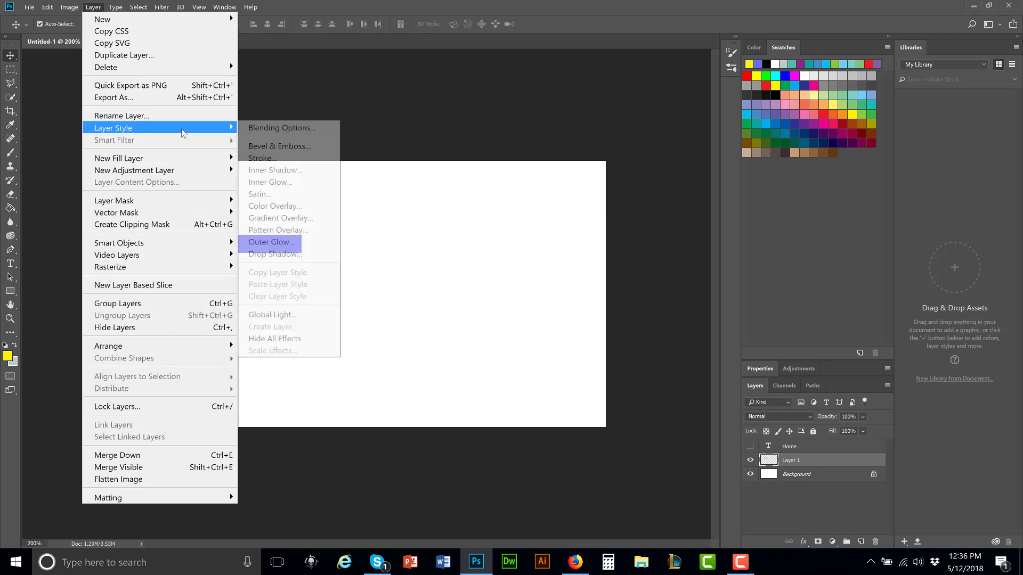
{"action": "left_click", "coordinate": [292, 146]}
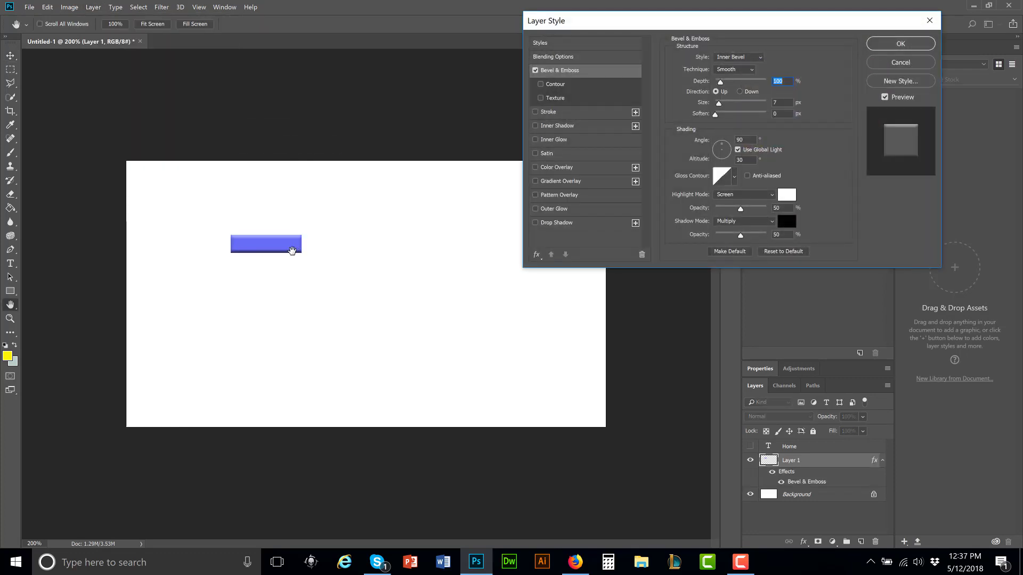
Compare the rectangle without and with Bevel & Emboss, trying the Outer Bevel, Inner Bevel and Pillow Emboss styles
{"action": "left_click", "coordinate": [535, 70]}
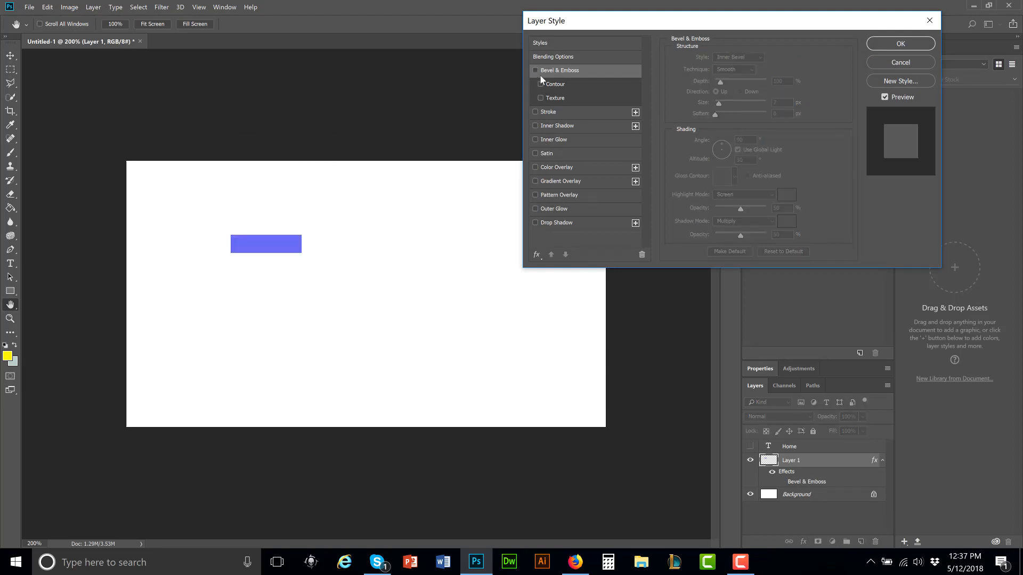
{"action": "left_click", "coordinate": [535, 70]}
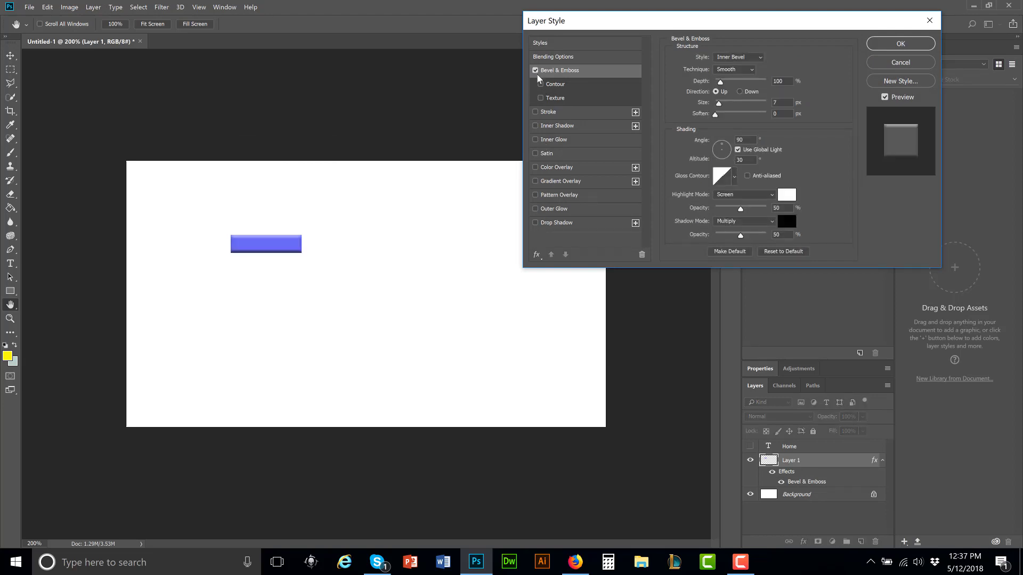
{"action": "left_click", "coordinate": [760, 57]}
{"action": "left_click", "coordinate": [742, 66]}
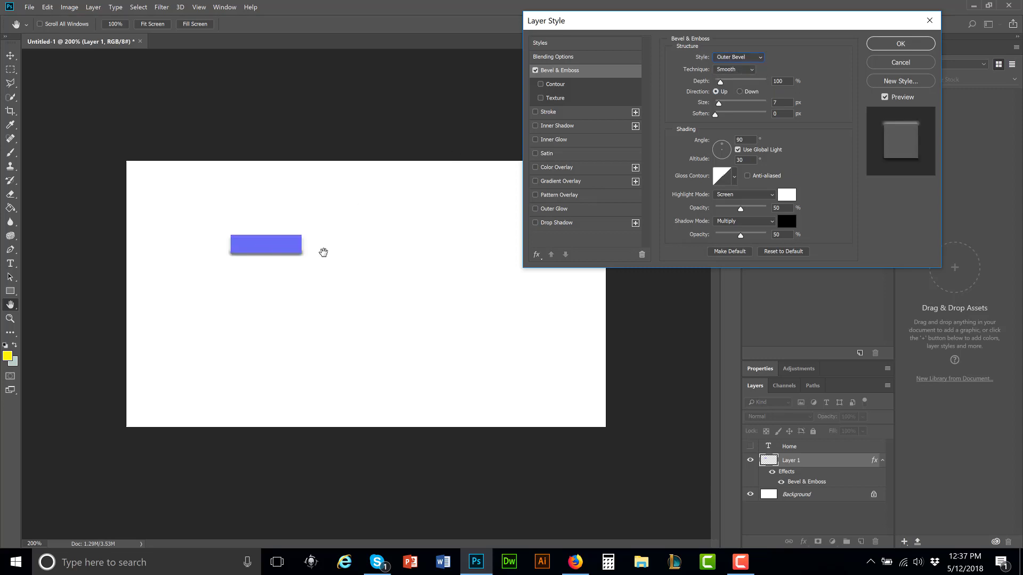
{"action": "left_click", "coordinate": [761, 57]}
{"action": "left_click", "coordinate": [761, 61]}
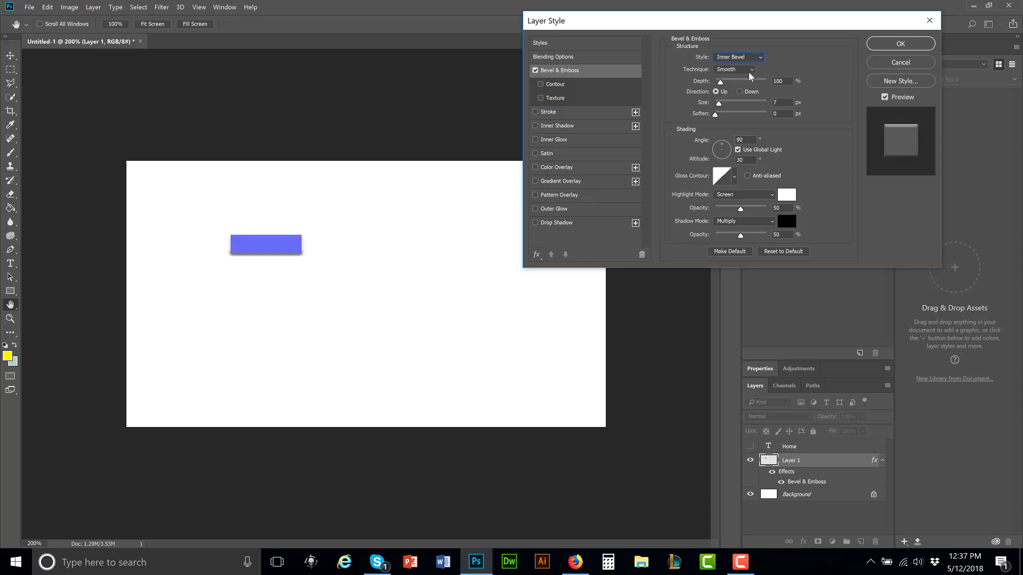
{"action": "left_click", "coordinate": [762, 61]}
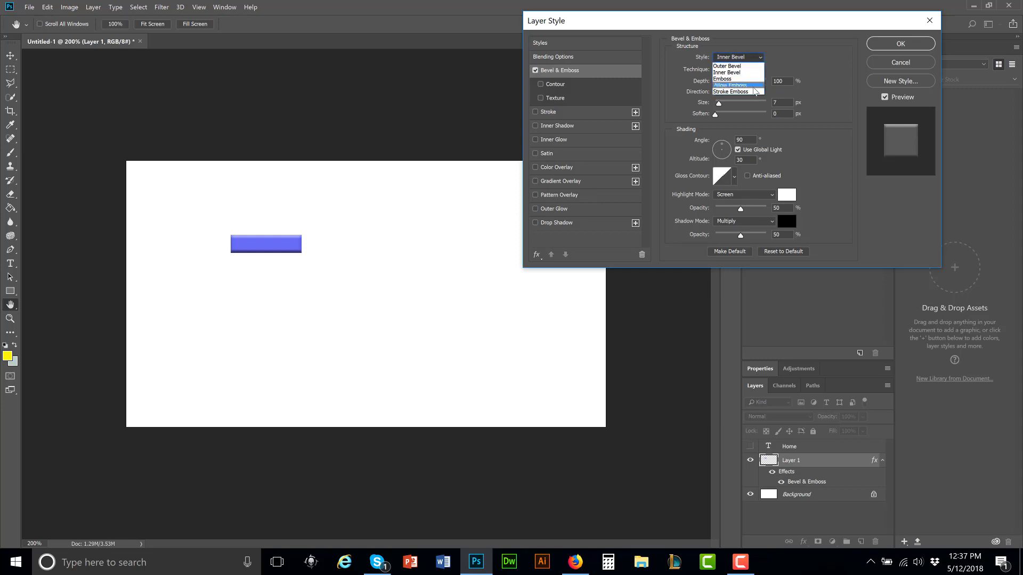
{"action": "left_click", "coordinate": [753, 87]}
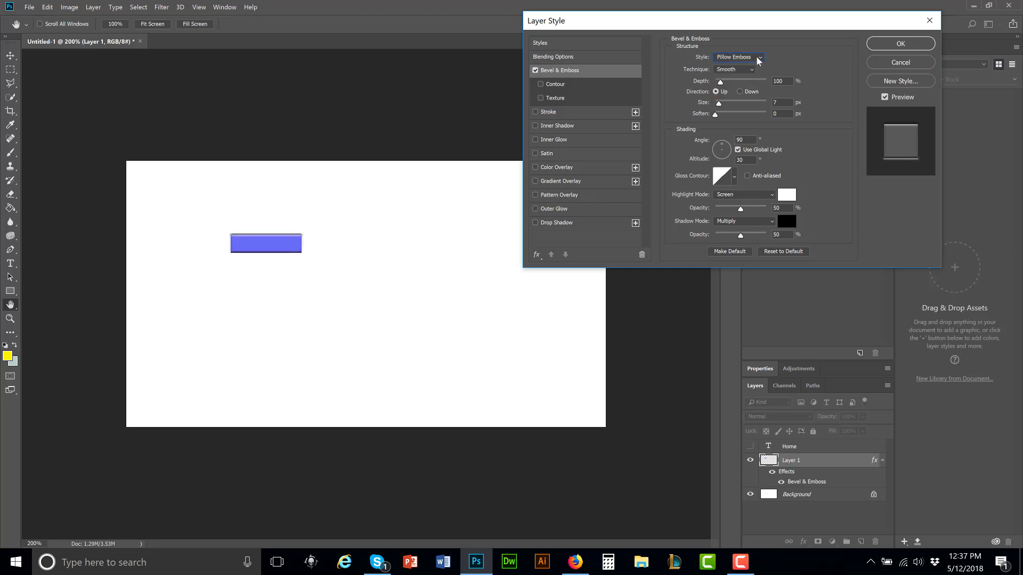
{"action": "left_click", "coordinate": [759, 58]}
{"action": "left_click", "coordinate": [752, 66]}
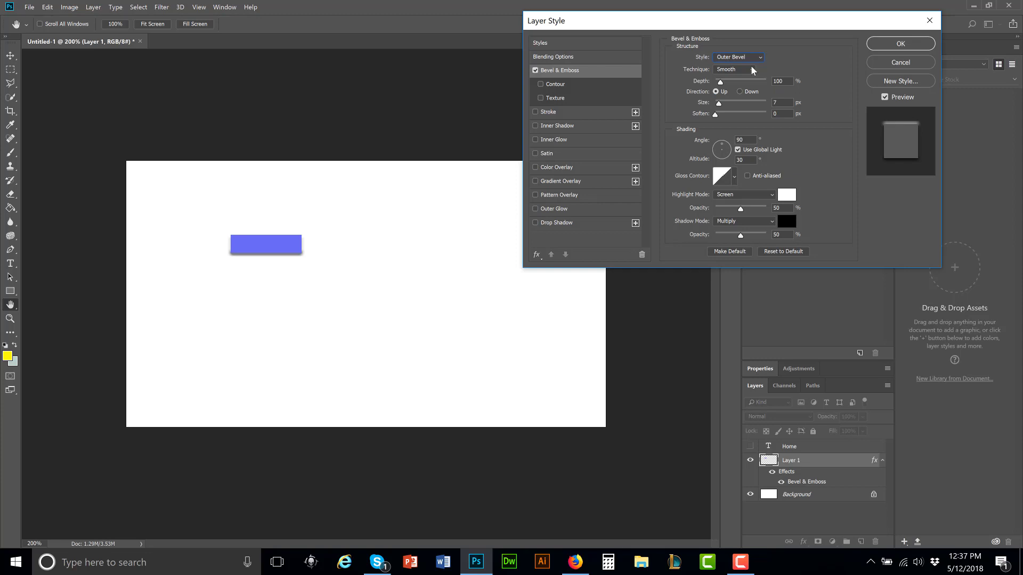
Turn off Bevel & Emboss on the Layer 1 rectangle and add three Stroke effects instead
{"action": "left_click", "coordinate": [534, 70]}
{"action": "left_click", "coordinate": [535, 112]}
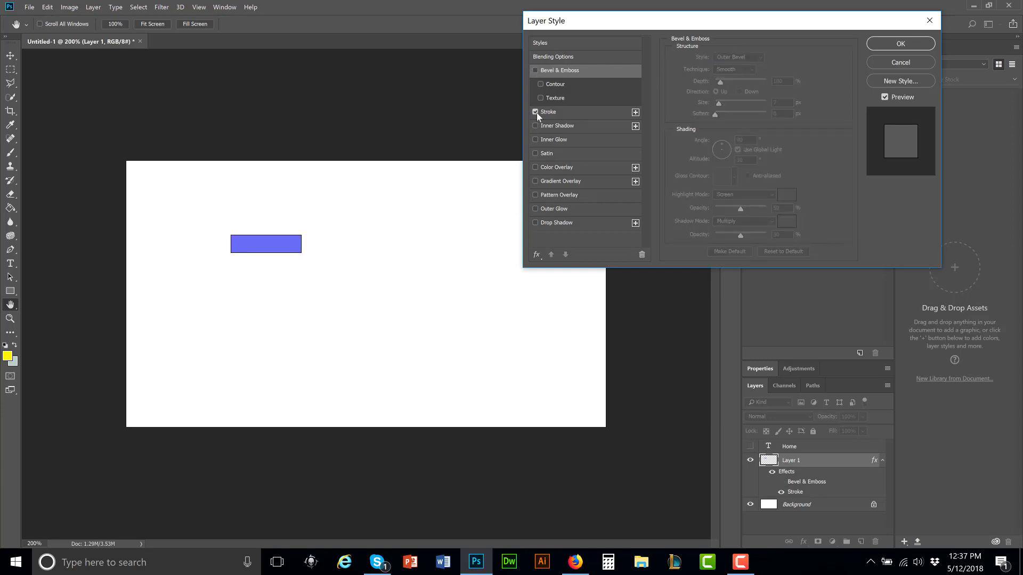
{"action": "left_click", "coordinate": [635, 113]}
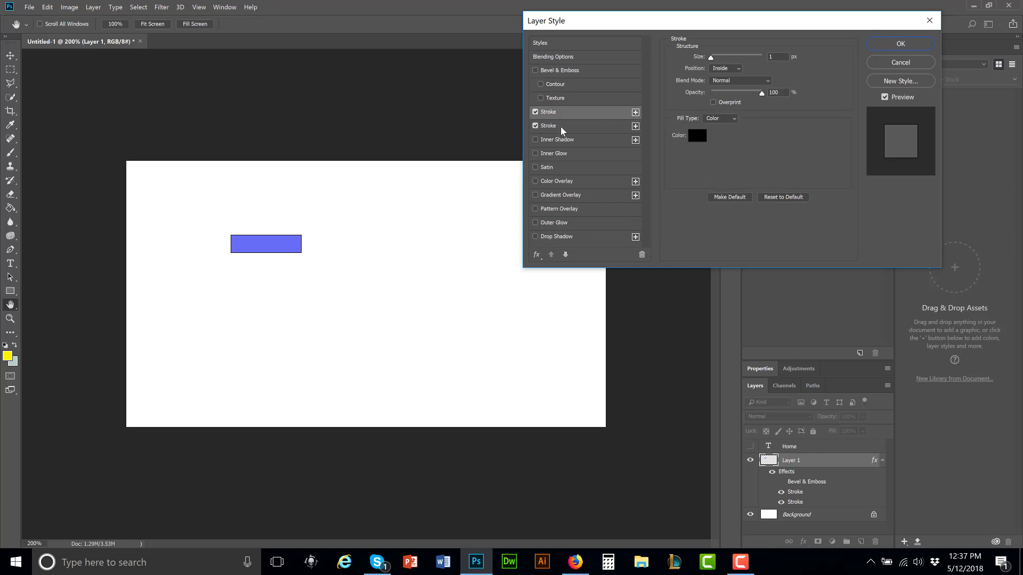
{"action": "left_click", "coordinate": [635, 126]}
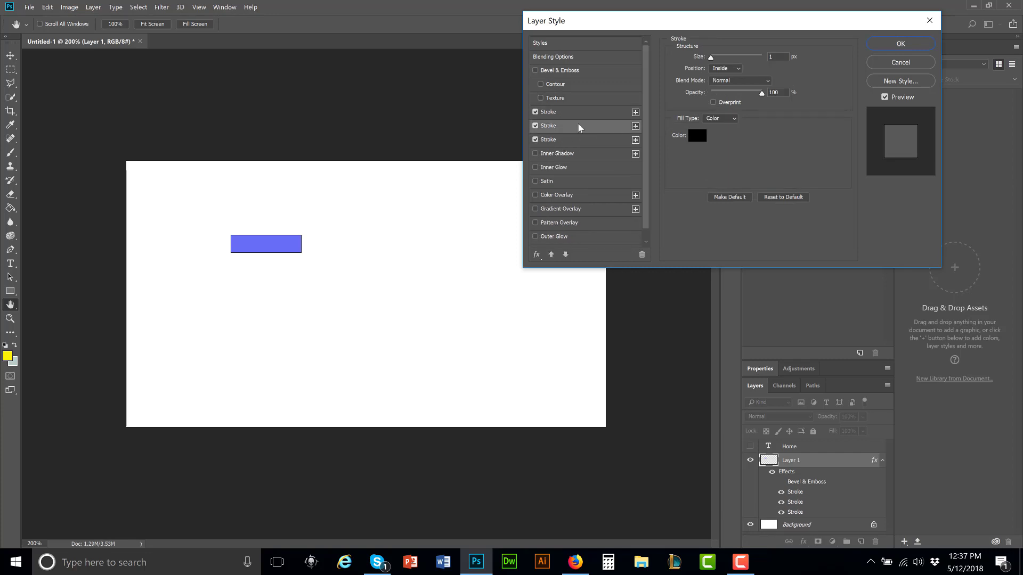
Set the first Stroke effect's size to about 6 px and apply the layer style
{"action": "left_click", "coordinate": [551, 114]}
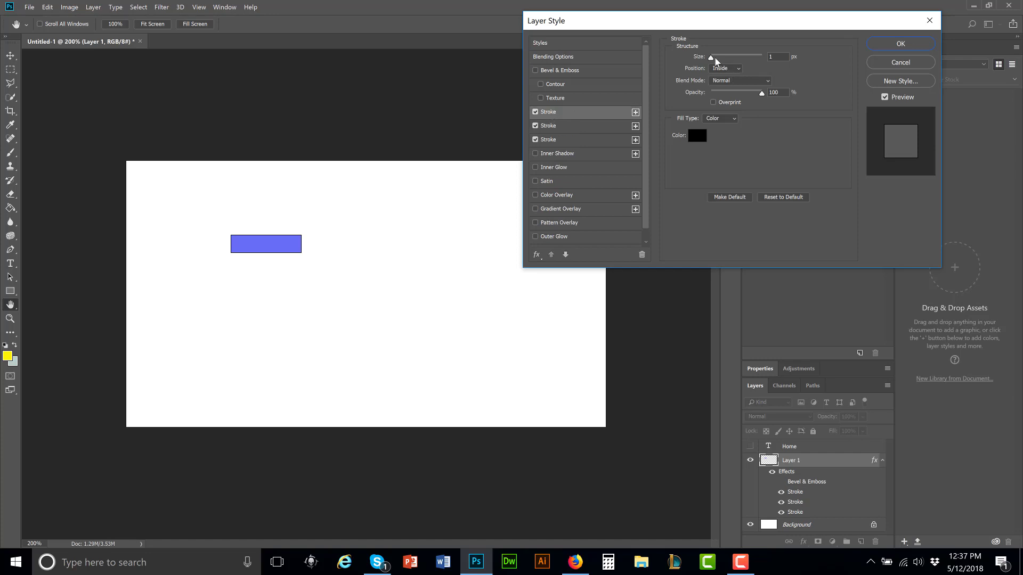
{"action": "left_click_drag", "start_coordinate": [713, 59], "coordinate": [714, 60]}
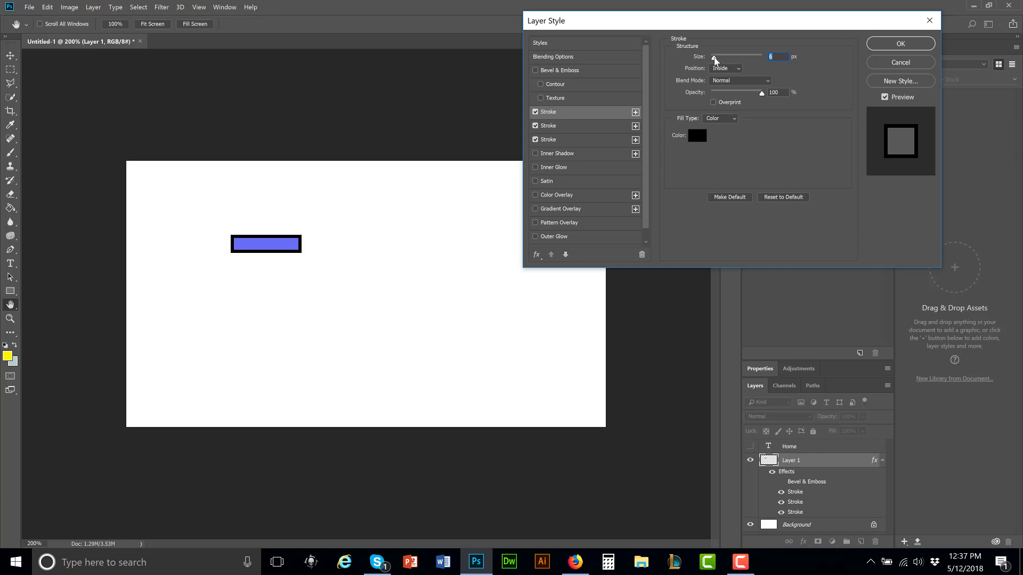
{"action": "left_click", "coordinate": [896, 46]}
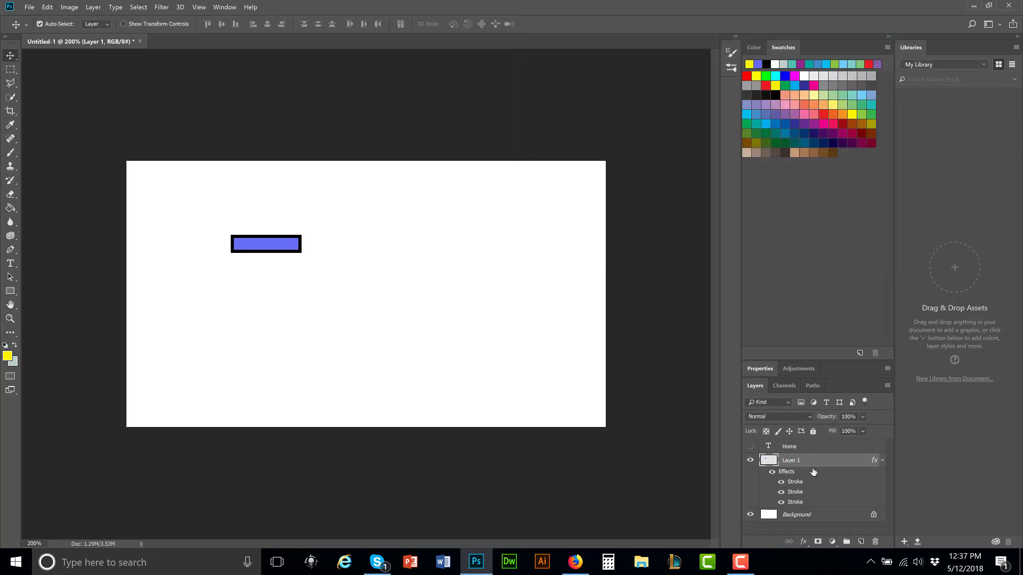
{"action": "right_click", "coordinate": [797, 494]}
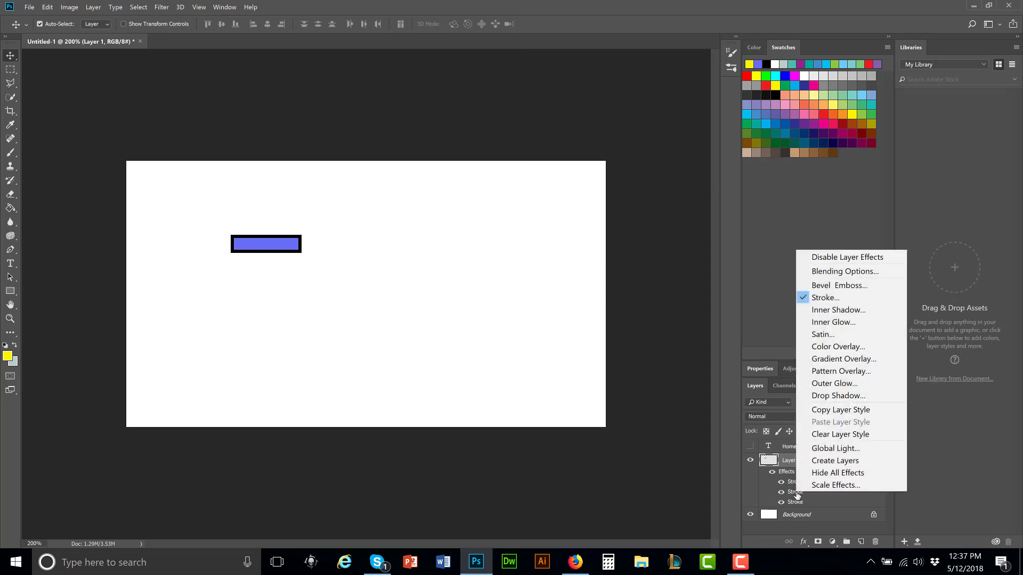
{"action": "left_click", "coordinate": [787, 464]}
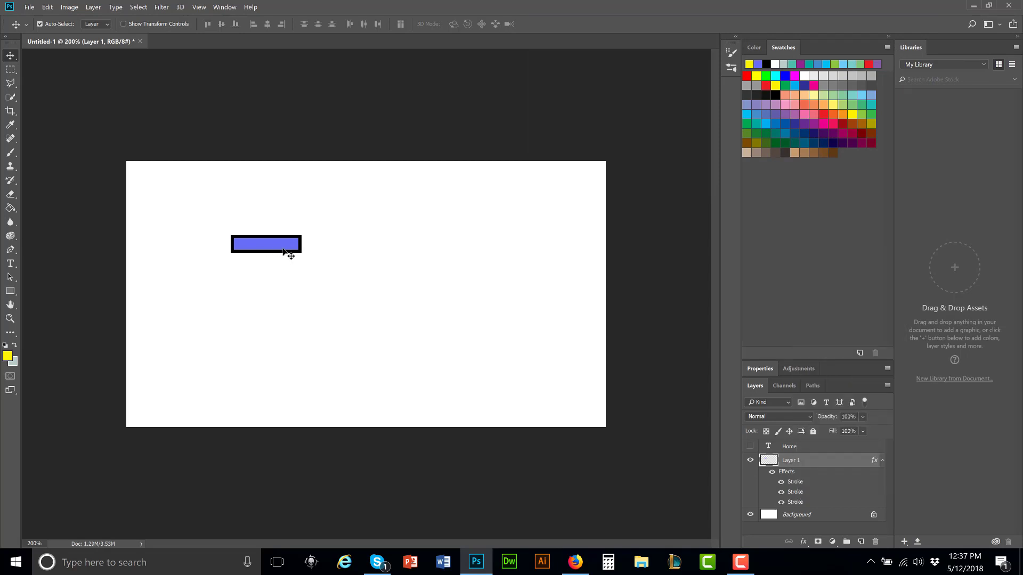
{"action": "right_click", "coordinate": [797, 461]}
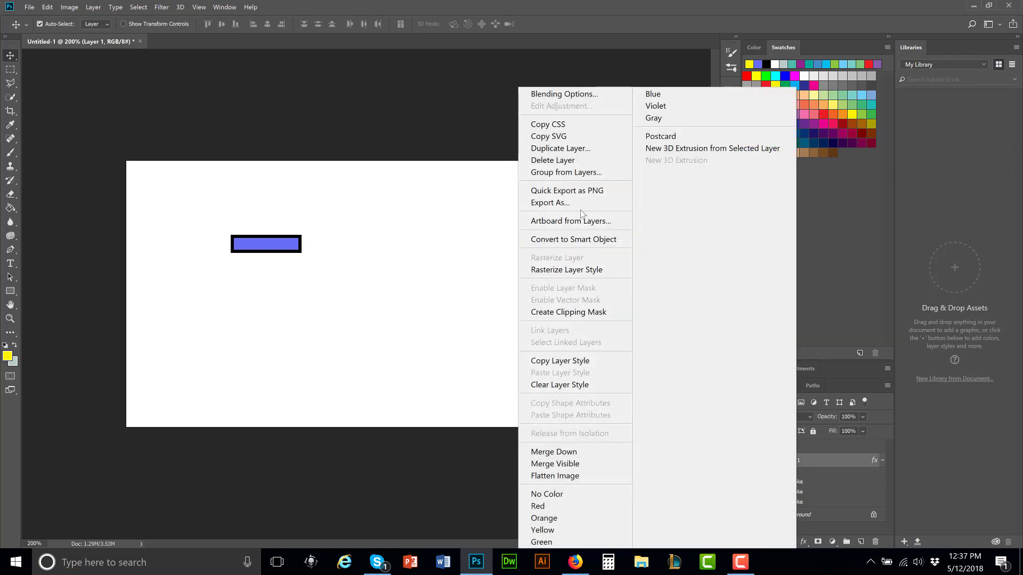
{"action": "left_click", "coordinate": [449, 122]}
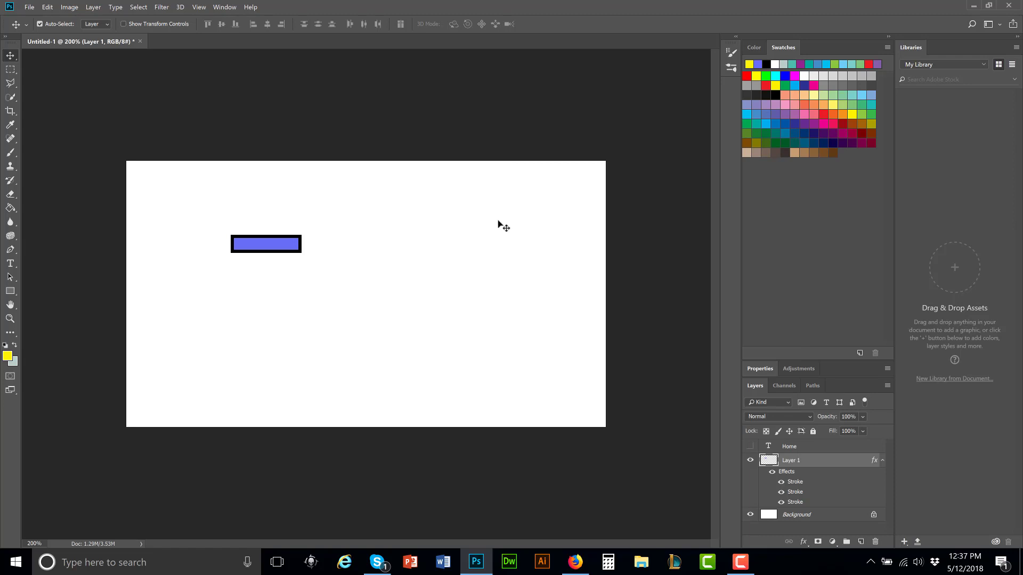
{"action": "right_click", "coordinate": [792, 462]}
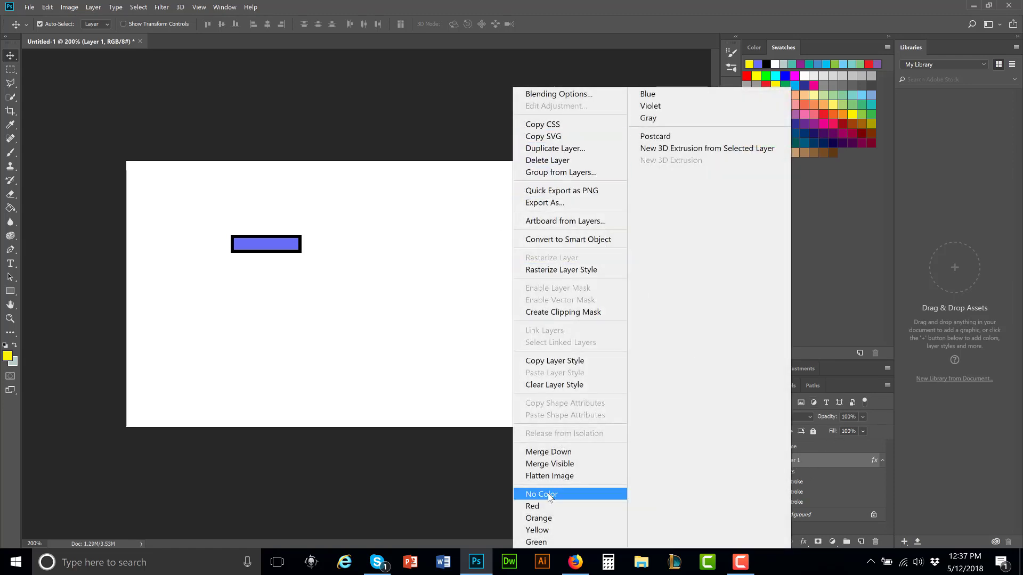
{"action": "left_click", "coordinate": [548, 452]}
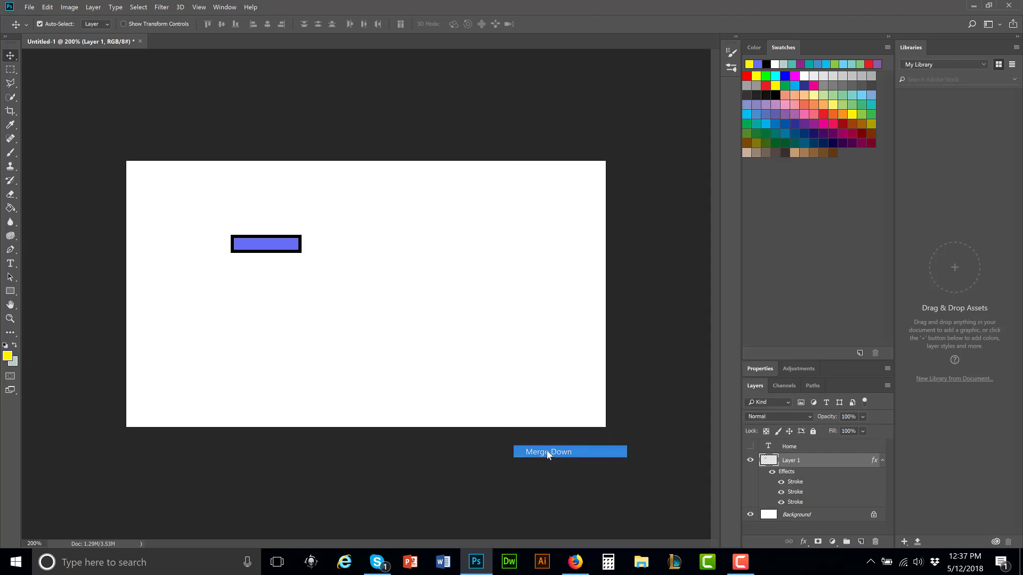
{"action": "key", "text": "ctrl+z"}
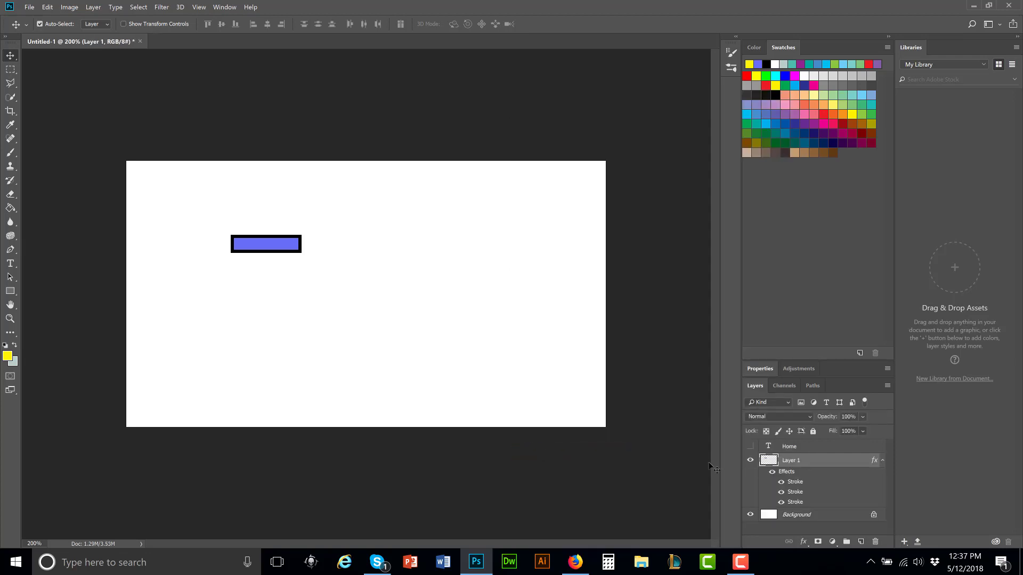
Duplicate the Layer 1 rectangle twice within the same document, keeping the suggested layer names
{"action": "right_click", "coordinate": [792, 461]}
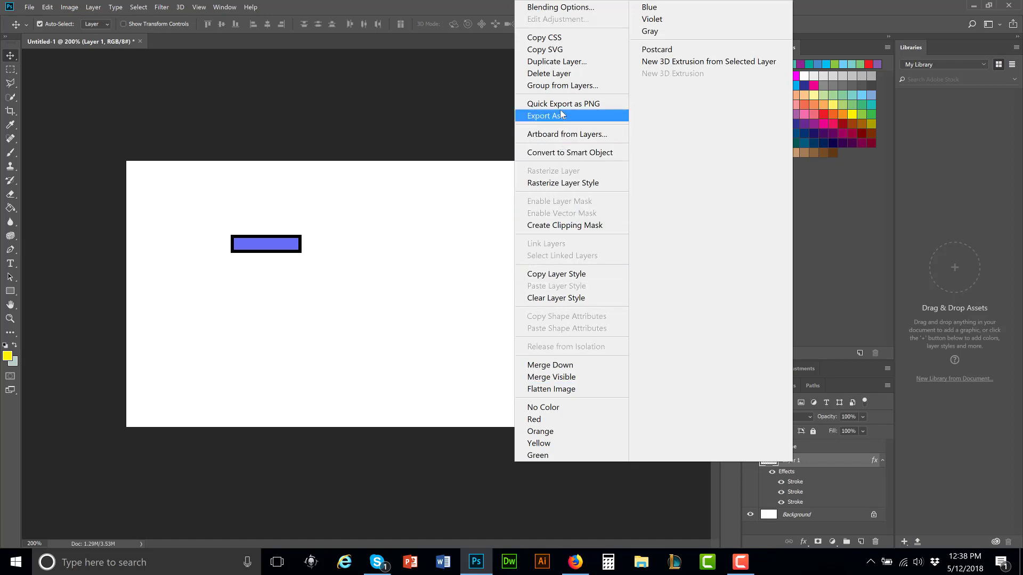
{"action": "left_click", "coordinate": [557, 61]}
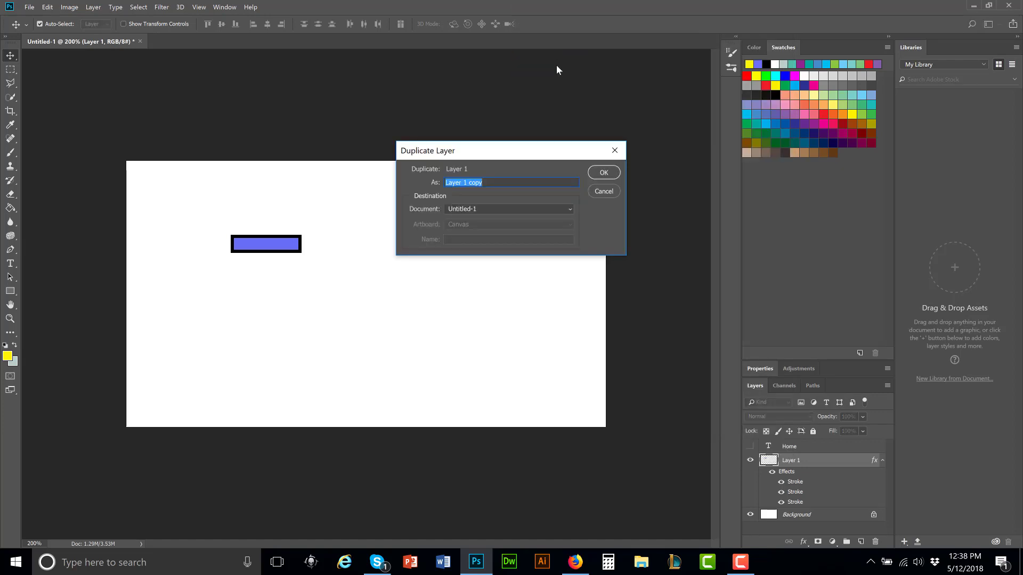
{"action": "left_click", "coordinate": [604, 174]}
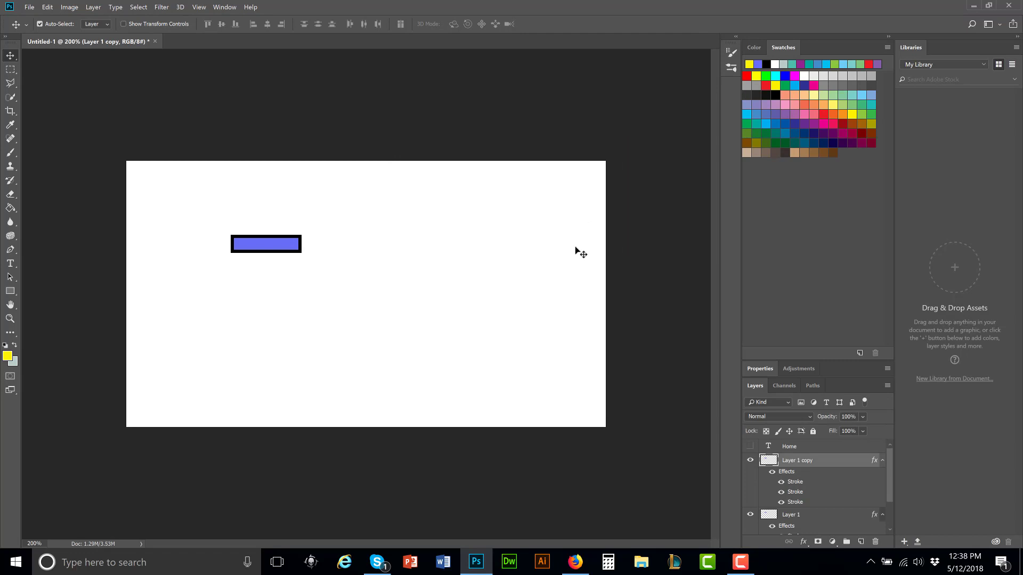
{"action": "right_click", "coordinate": [801, 459]}
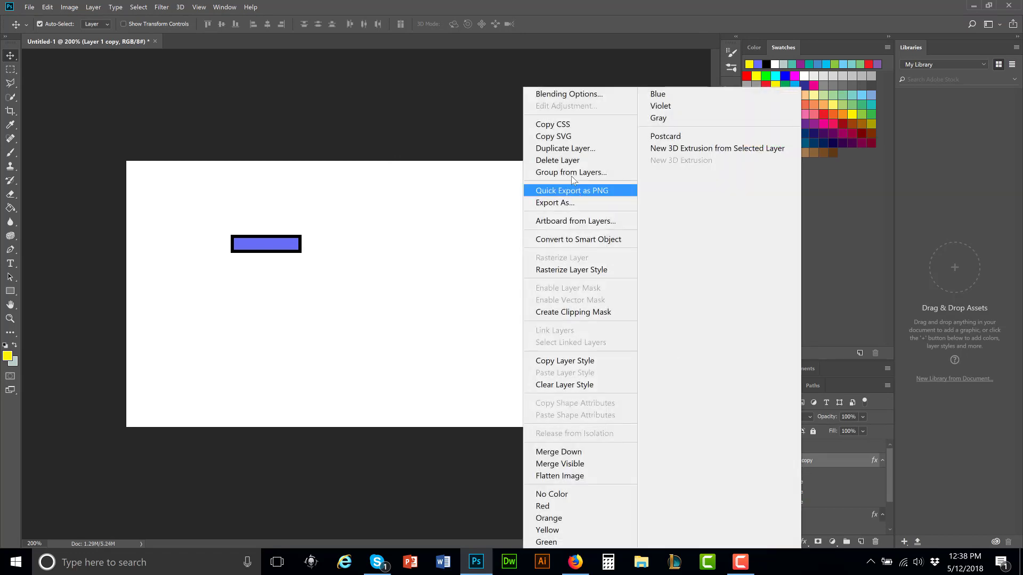
{"action": "left_click", "coordinate": [569, 154]}
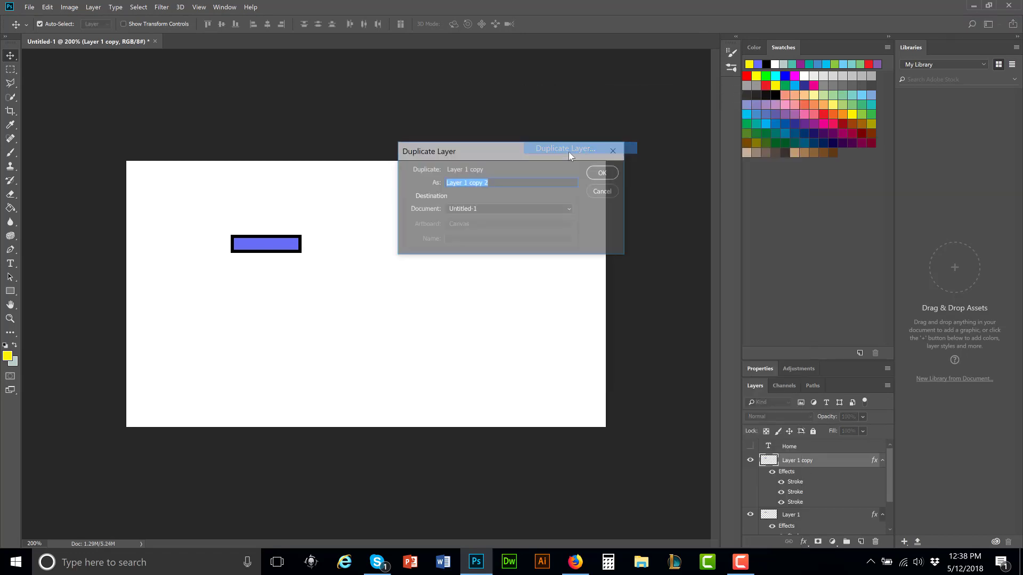
{"action": "left_click", "coordinate": [597, 173]}
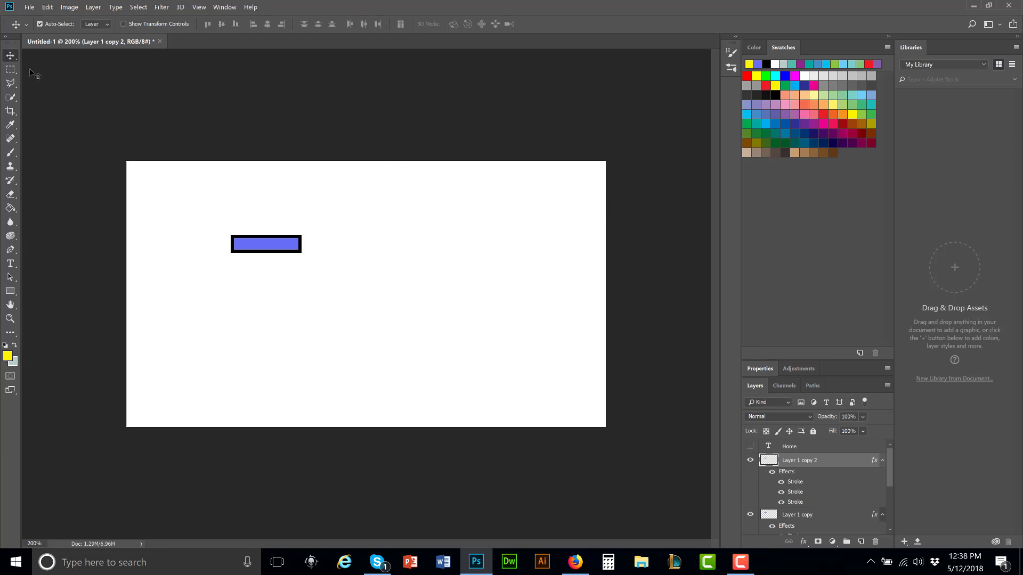
Move the two copied rectangles to the right of the original so all three sit edge to edge in one row
{"action": "left_click_drag", "start_coordinate": [295, 246], "coordinate": [429, 245]}
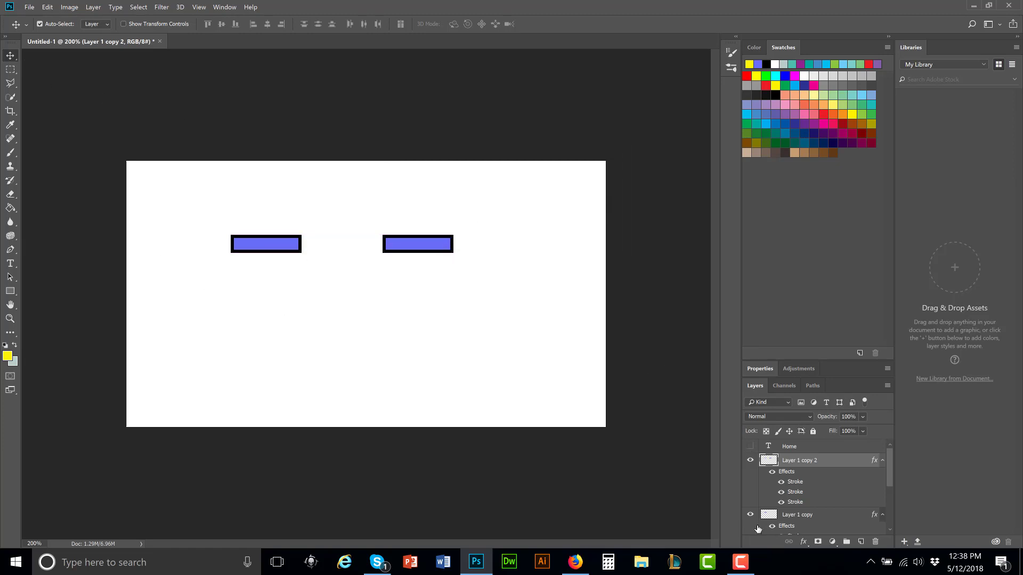
{"action": "left_click", "coordinate": [791, 515]}
{"action": "left_click_drag", "start_coordinate": [287, 247], "coordinate": [339, 247]}
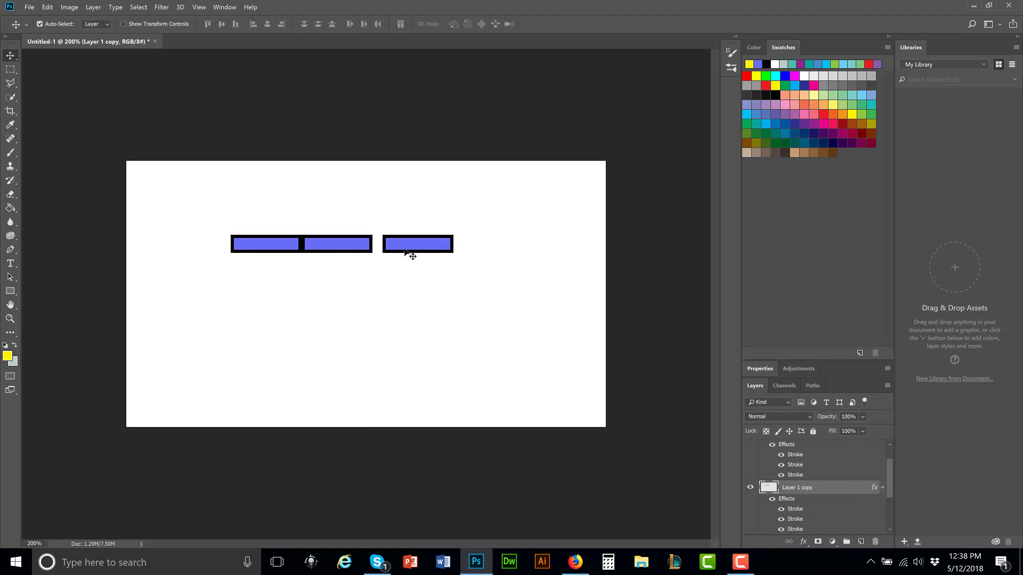
{"action": "scroll", "coordinate": [808, 478], "scroll_direction": "up", "scroll_amount": 1}
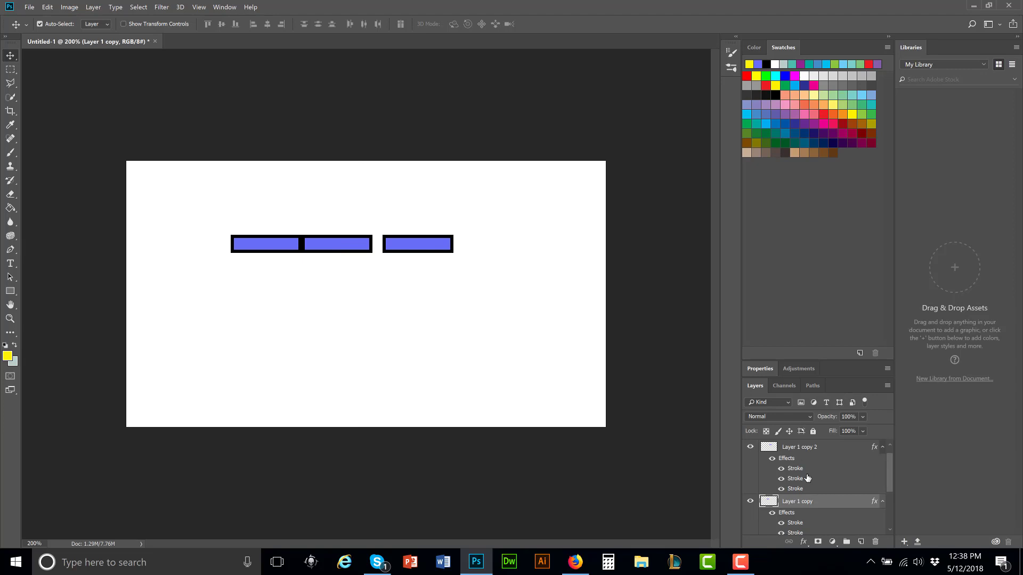
{"action": "left_click", "coordinate": [804, 452]}
{"action": "left_click_drag", "start_coordinate": [420, 244], "coordinate": [410, 244]}
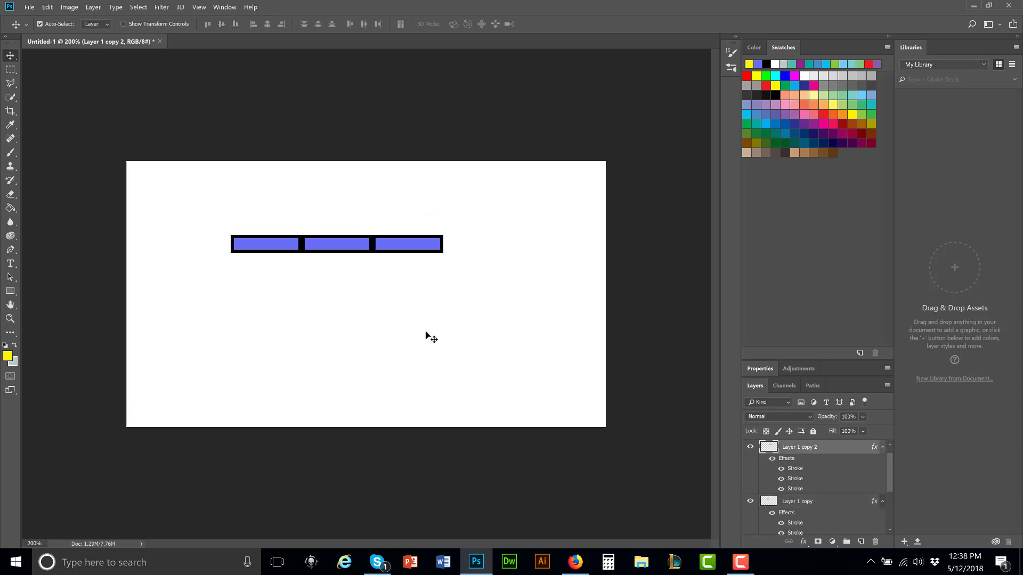
Duplicate the Layer 1 copy 2 rectangle for a fourth button
{"action": "right_click", "coordinate": [799, 448]}
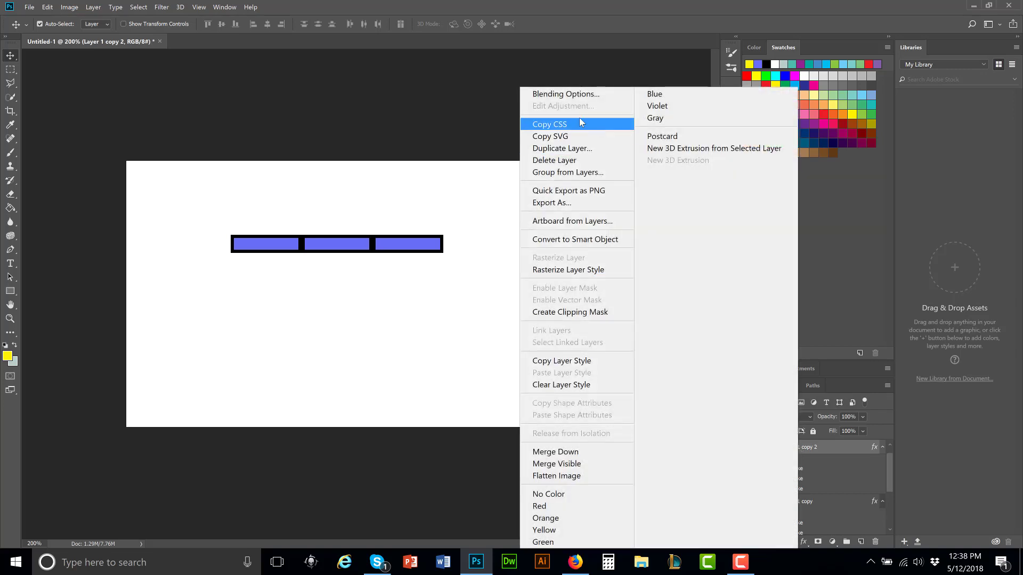
{"action": "left_click", "coordinate": [562, 148]}
{"action": "left_click", "coordinate": [603, 172]}
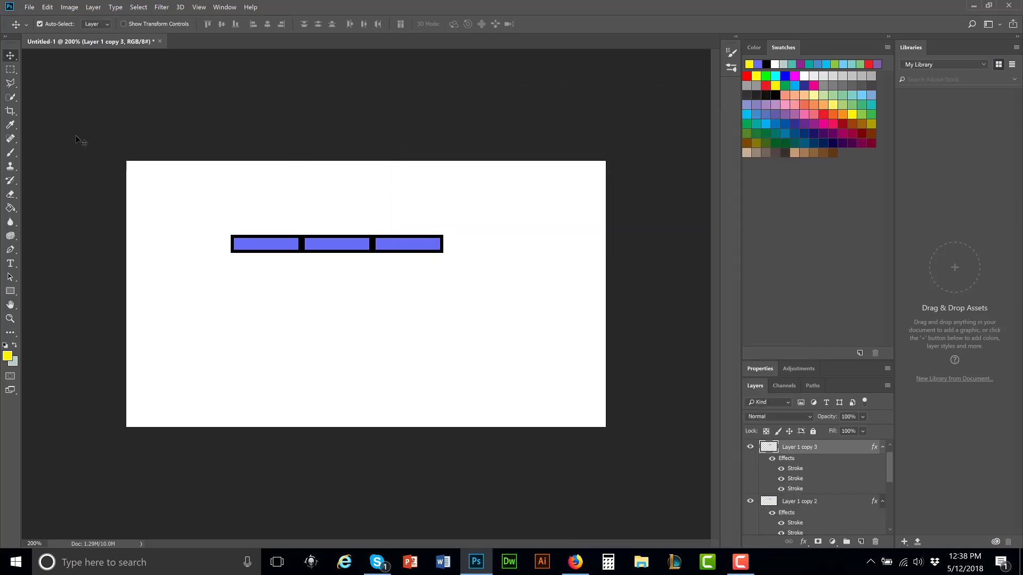
Move only the Layer 1 copy 3 rectangle to the end of the row, flush against the third rectangle
{"action": "left_click_drag", "start_coordinate": [383, 239], "coordinate": [425, 251]}
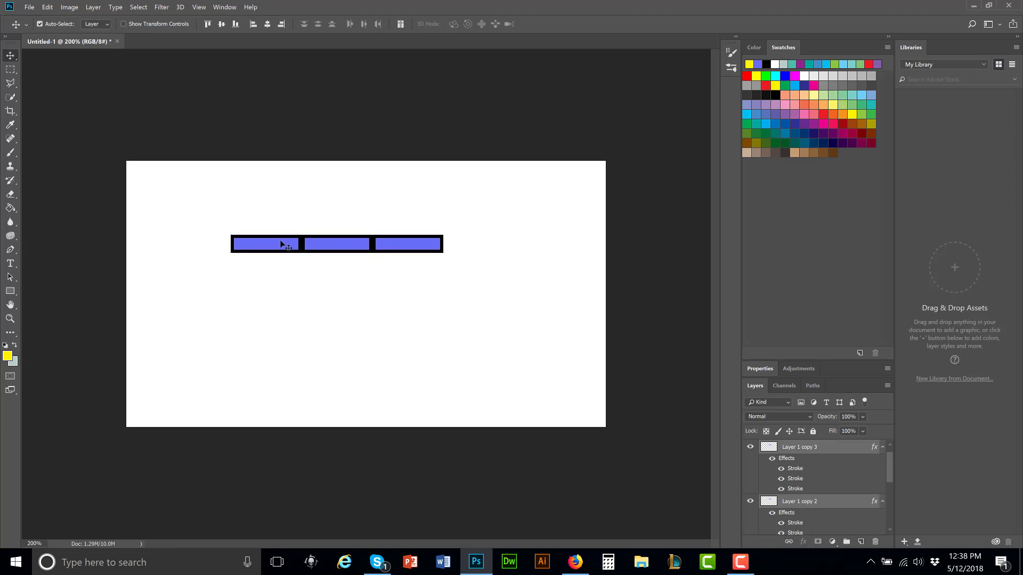
{"action": "scroll", "coordinate": [828, 496], "scroll_direction": "up", "scroll_amount": 1}
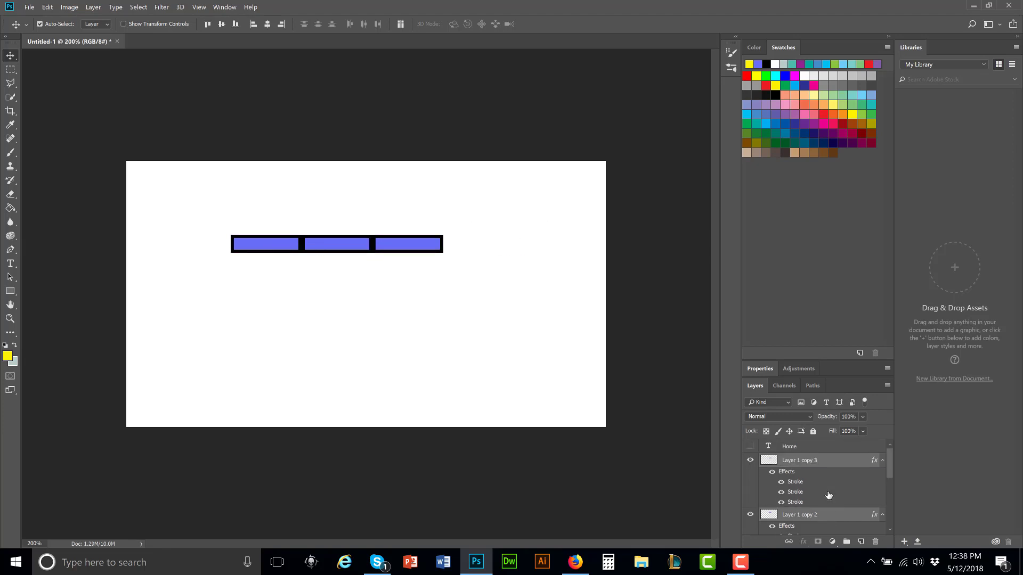
{"action": "left_click", "coordinate": [804, 460]}
{"action": "scroll", "coordinate": [803, 461], "scroll_direction": "down", "scroll_amount": 3}
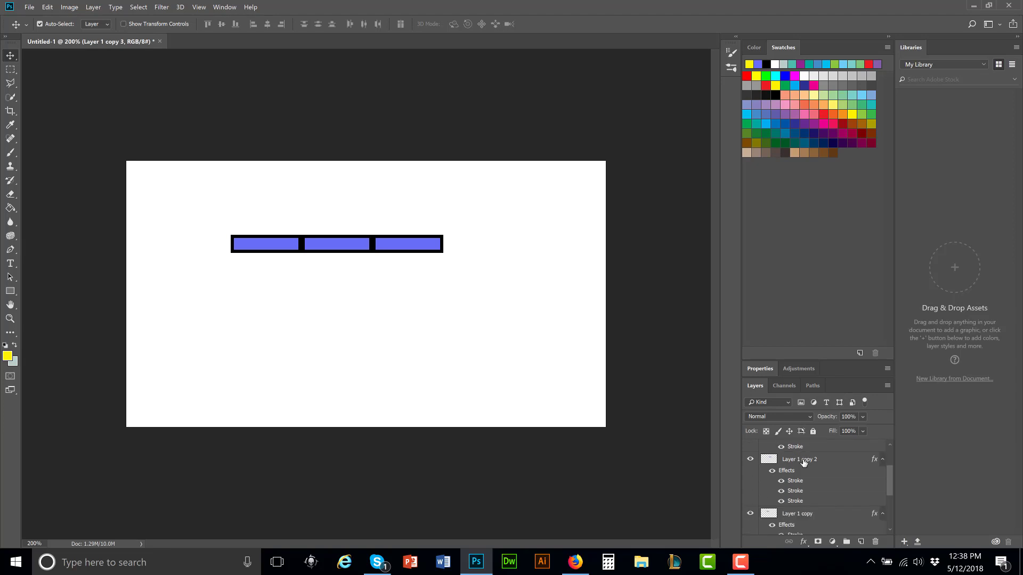
{"action": "scroll", "coordinate": [804, 461], "scroll_direction": "down", "scroll_amount": 3}
{"action": "scroll", "coordinate": [803, 484], "scroll_direction": "up", "scroll_amount": 1}
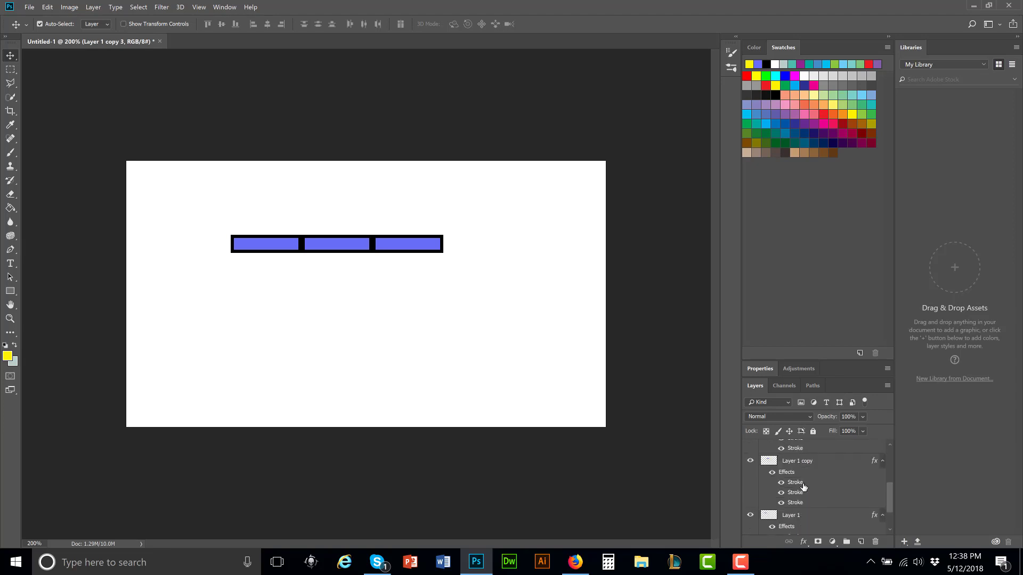
{"action": "left_click", "coordinate": [803, 464]}
{"action": "left_click", "coordinate": [418, 249]}
{"action": "left_click_drag", "start_coordinate": [418, 249], "coordinate": [489, 249]}
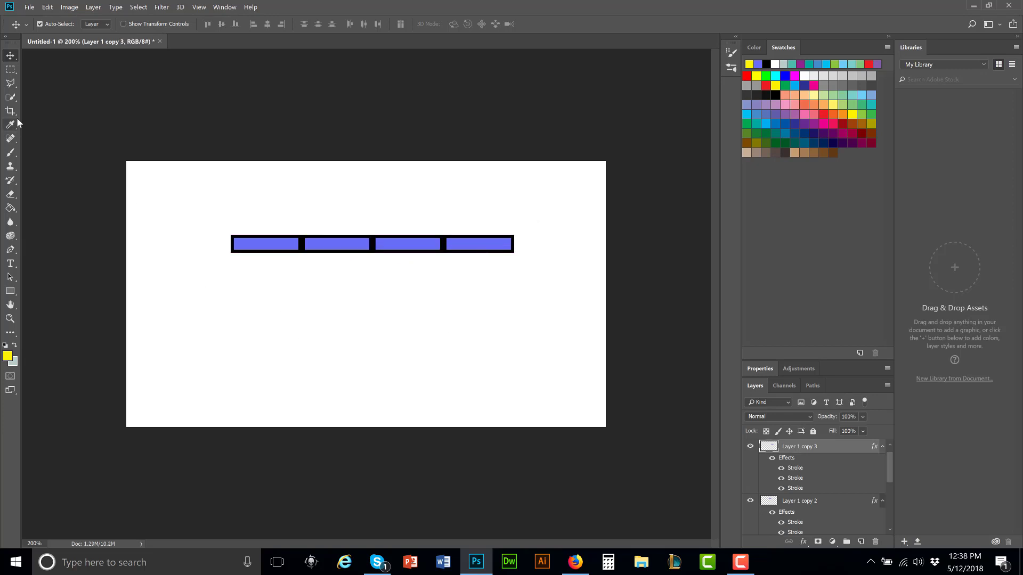
Show the Home text layer again and add the text "Links" on the second rectangle
{"action": "scroll", "coordinate": [788, 480], "scroll_direction": "up", "scroll_amount": 1}
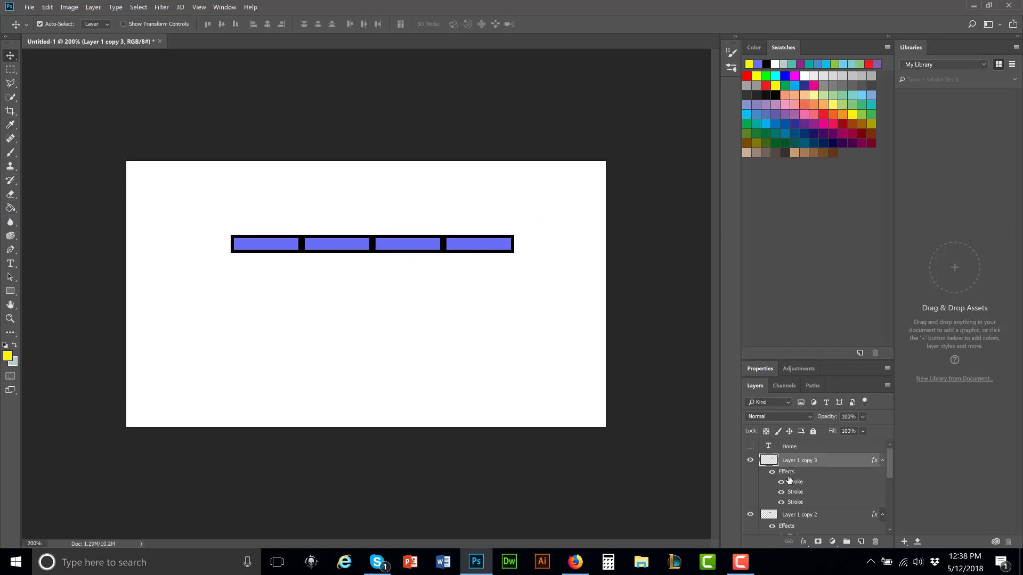
{"action": "left_click", "coordinate": [750, 446]}
{"action": "left_click", "coordinate": [10, 263]}
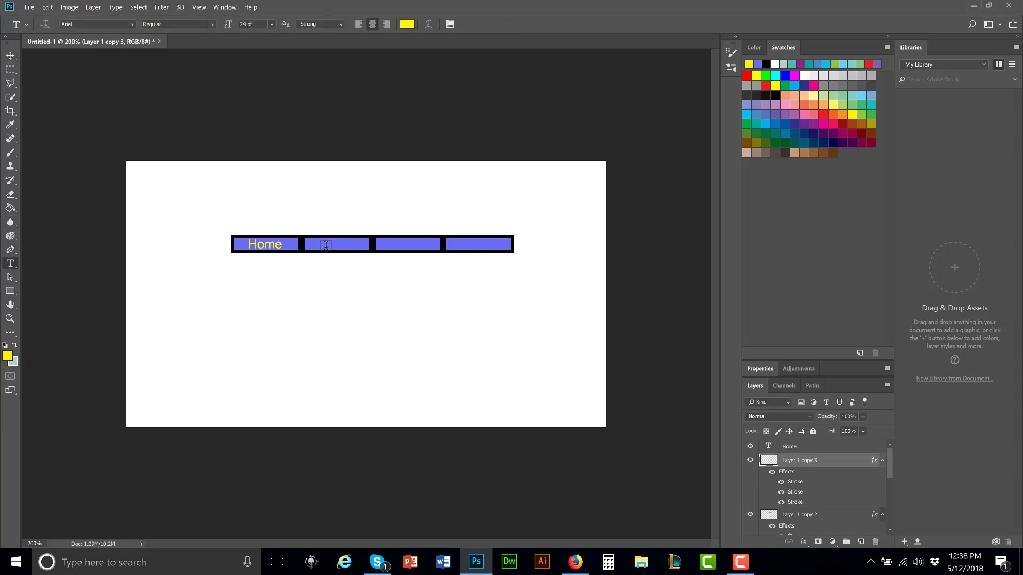
{"action": "left_click", "coordinate": [324, 244]}
{"action": "type", "text": "Links"}
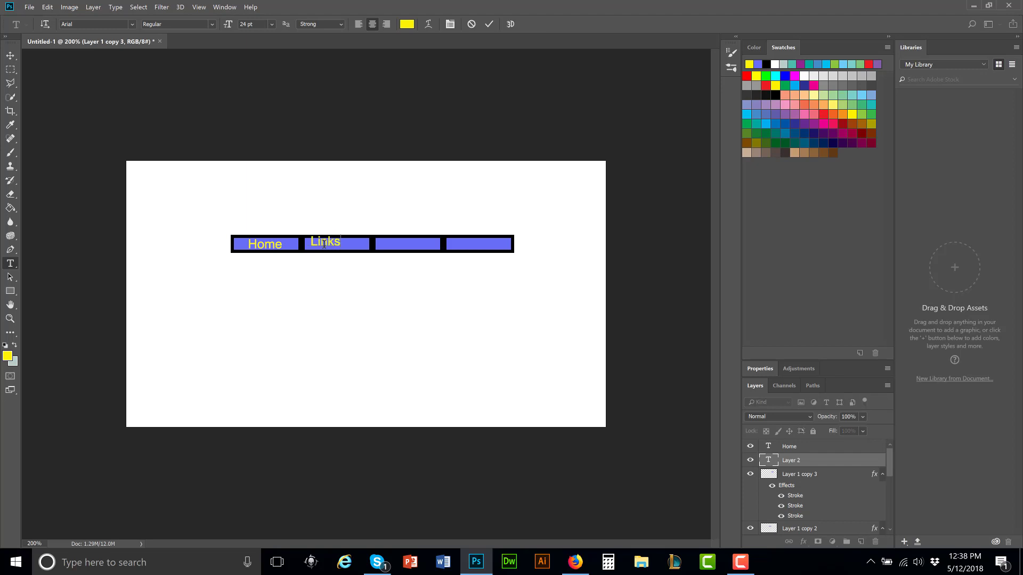
Move and nudge the "Links" text so it sits centered in the second rectangle, level with "Home"
{"action": "left_click", "coordinate": [10, 55]}
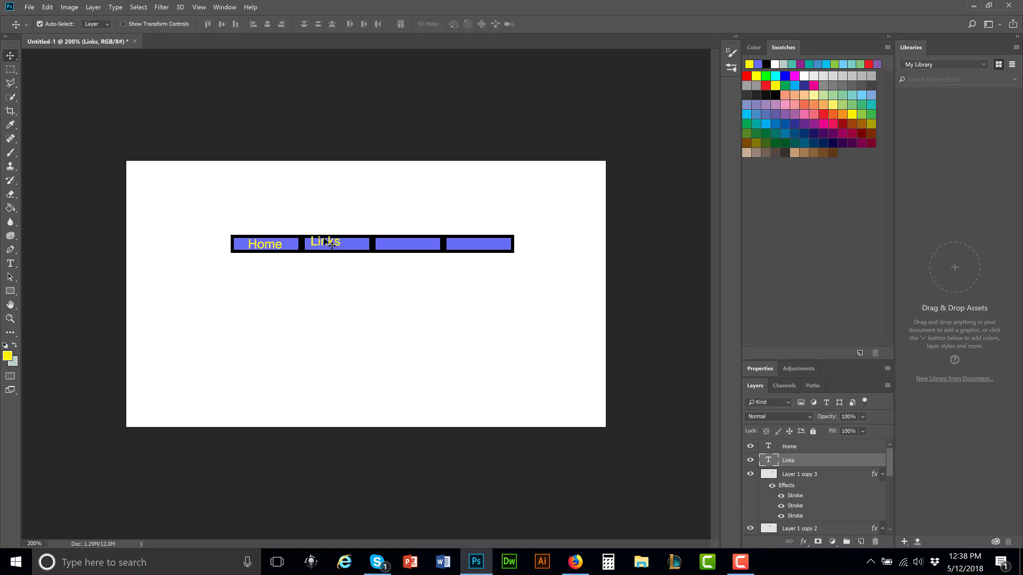
{"action": "left_click_drag", "start_coordinate": [327, 251], "coordinate": [345, 245]}
{"action": "scroll", "coordinate": [799, 461], "scroll_direction": "up", "scroll_amount": 3}
{"action": "left_click", "coordinate": [797, 453]}
{"action": "key", "text": "Right"}
{"action": "key", "text": "Right"}
{"action": "key", "text": "Up"}
{"action": "key", "text": "Right"}
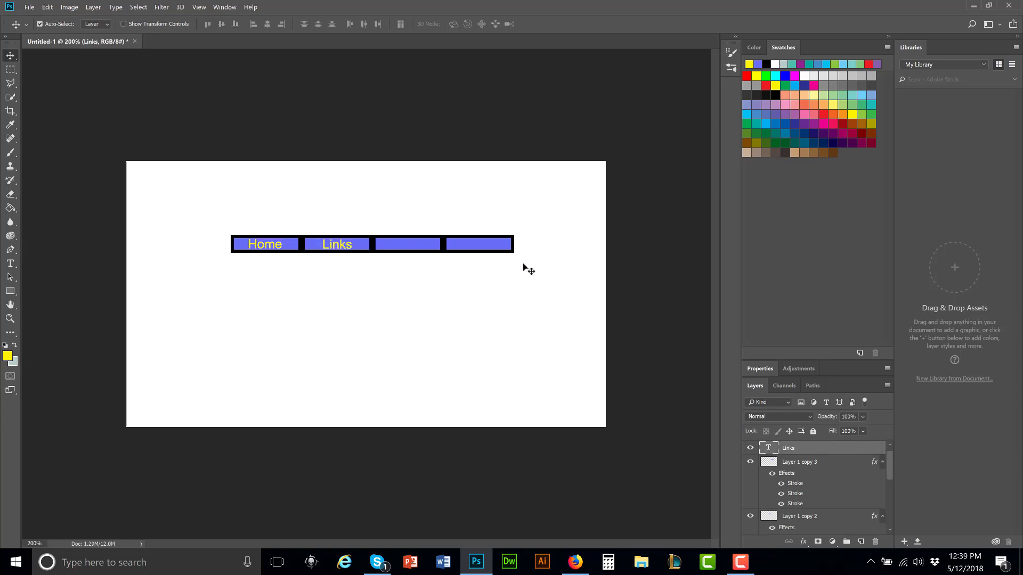
Finish nudging the "Links" text, duplicate its layer and place the copy on the third rectangle
{"action": "key", "text": "Right"}
{"action": "right_click", "coordinate": [793, 451]}
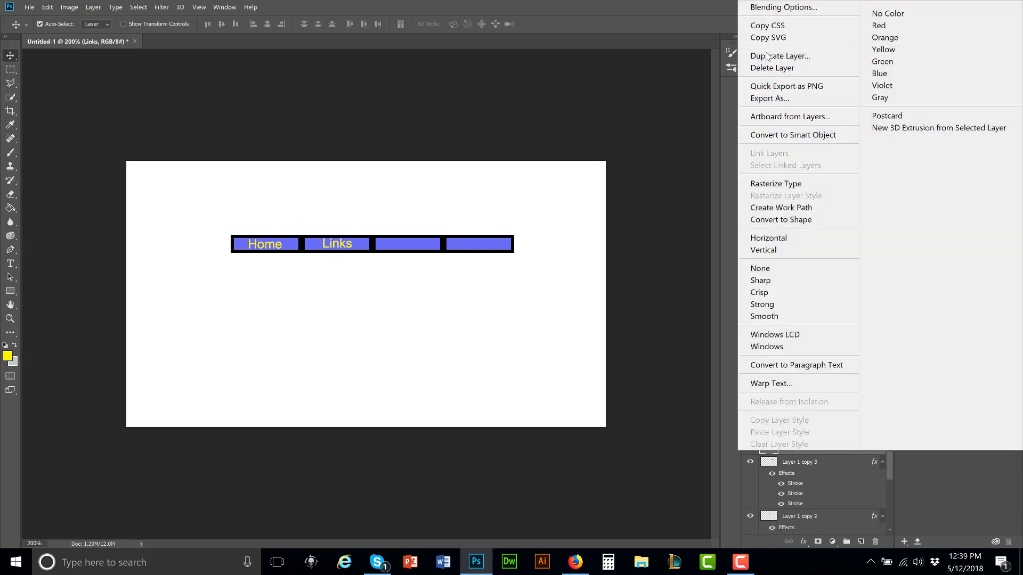
{"action": "left_click", "coordinate": [778, 56]}
{"action": "left_click", "coordinate": [603, 173]}
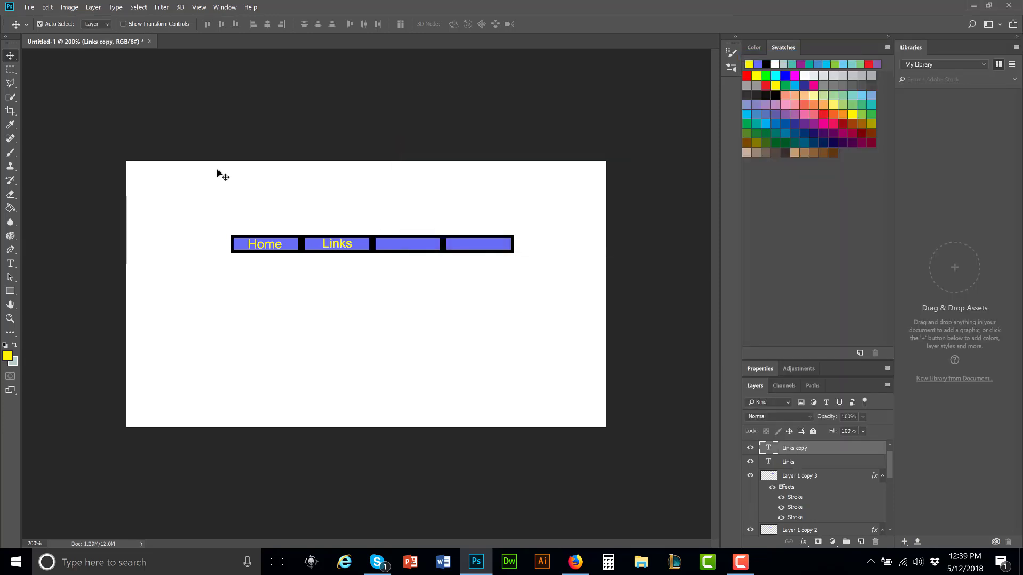
{"action": "left_click_drag", "start_coordinate": [345, 251], "coordinate": [410, 248]}
Duplicate the Links copy text layer and place the new copy on the fourth rectangle
{"action": "right_click", "coordinate": [804, 450]}
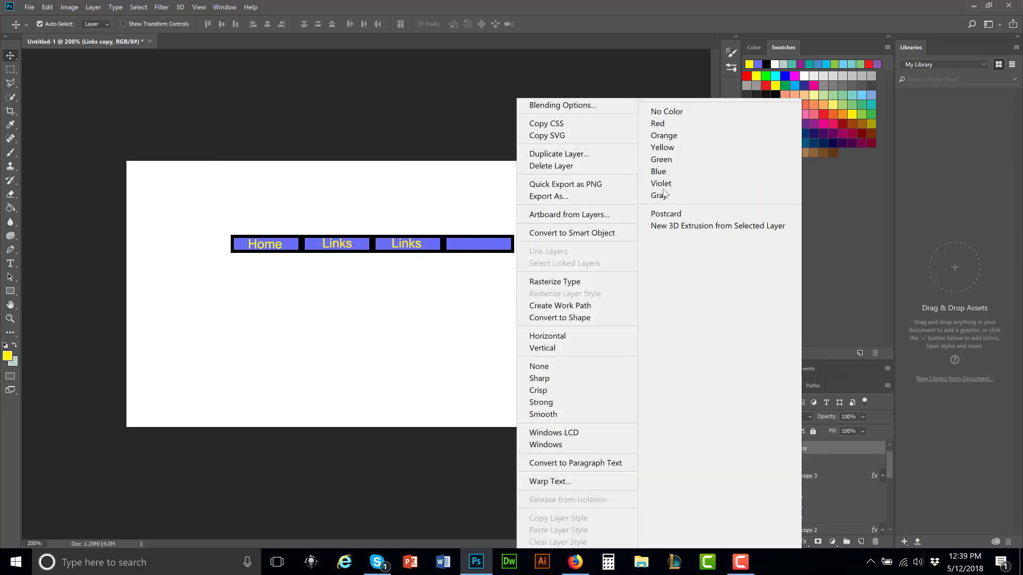
{"action": "left_click", "coordinate": [574, 155]}
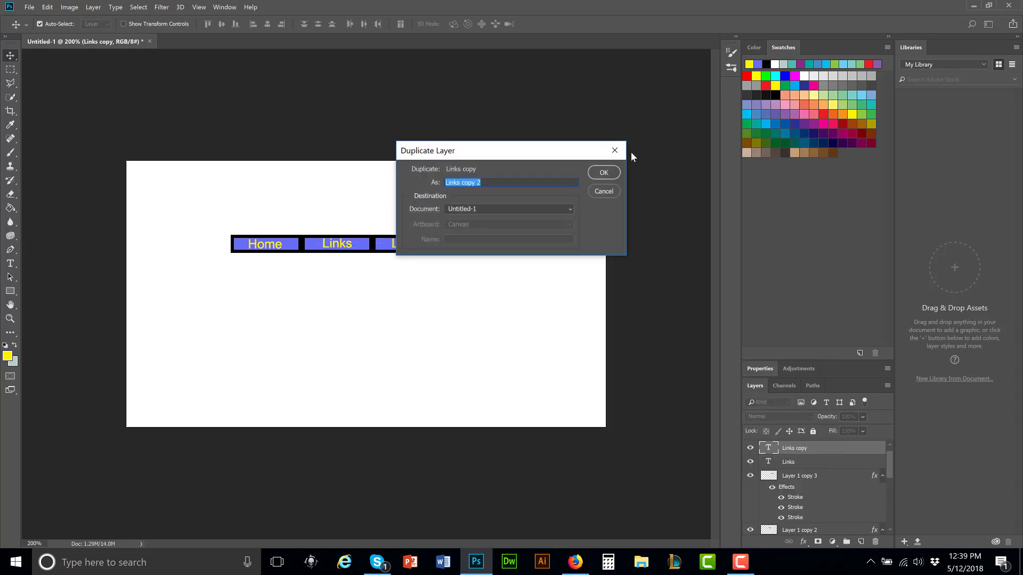
{"action": "left_click", "coordinate": [607, 173]}
{"action": "left_click_drag", "start_coordinate": [407, 244], "coordinate": [484, 245]}
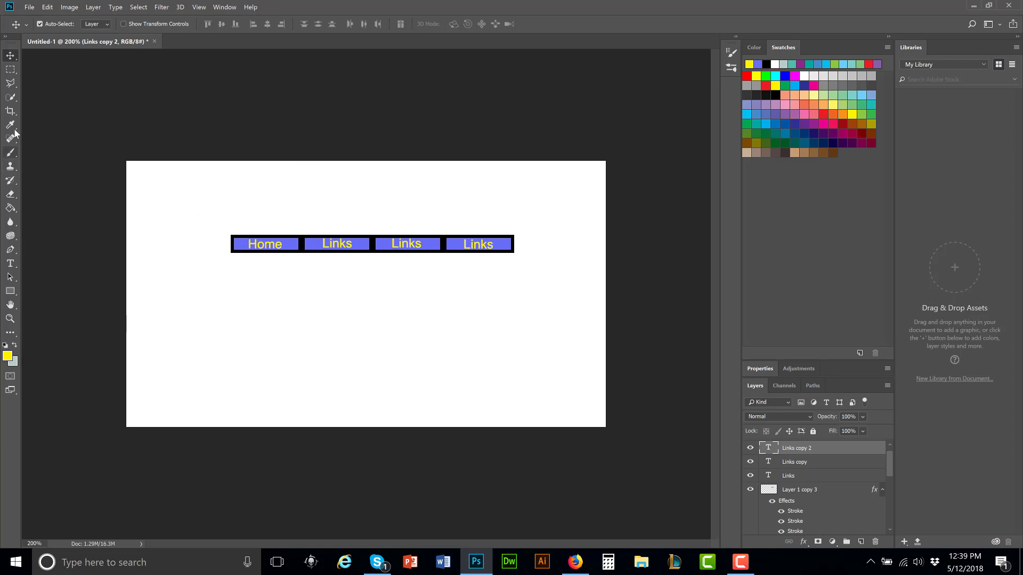
{"action": "left_click", "coordinate": [11, 110]}
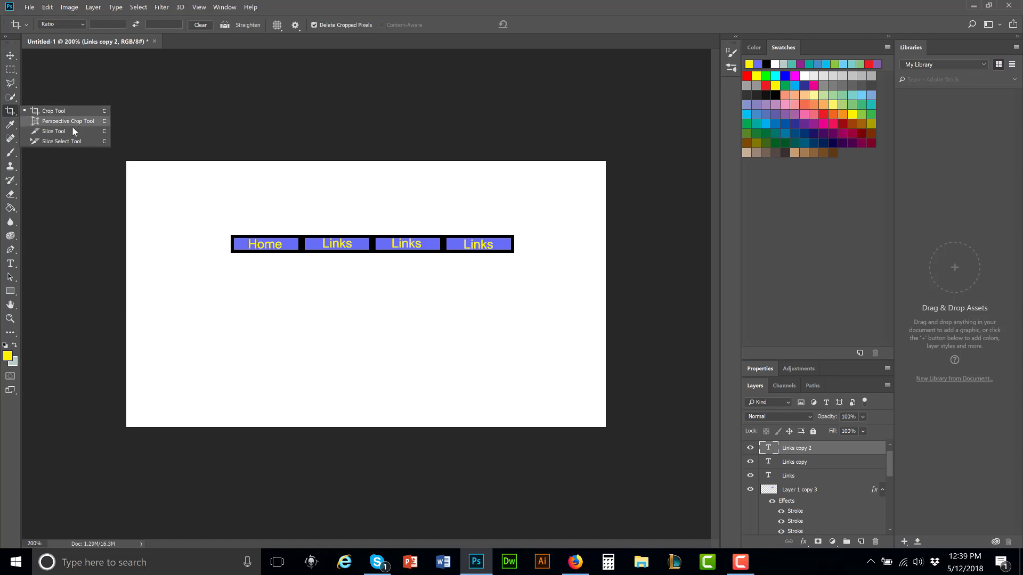
{"action": "left_click", "coordinate": [255, 247]}
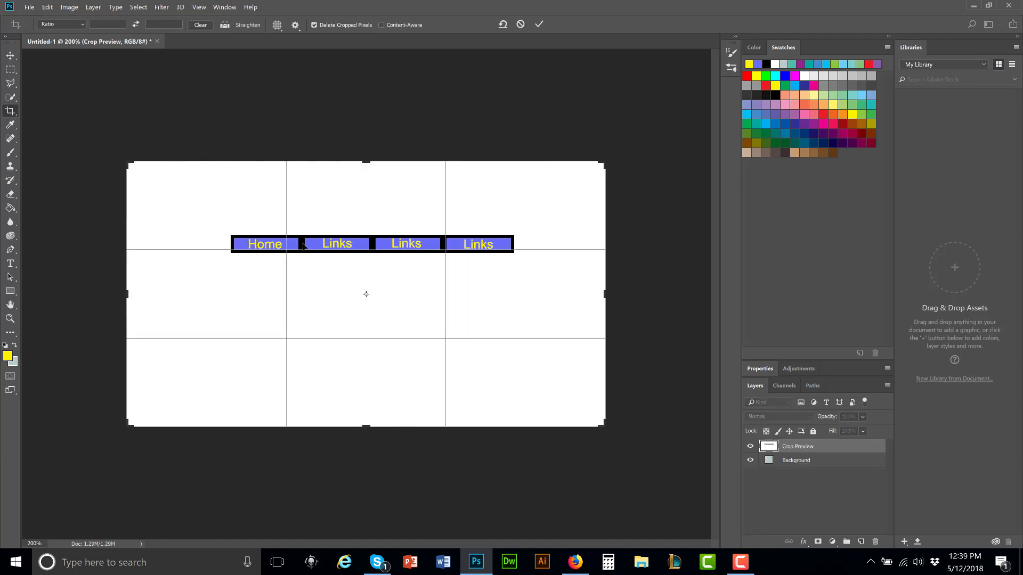
{"action": "left_click", "coordinate": [10, 70]}
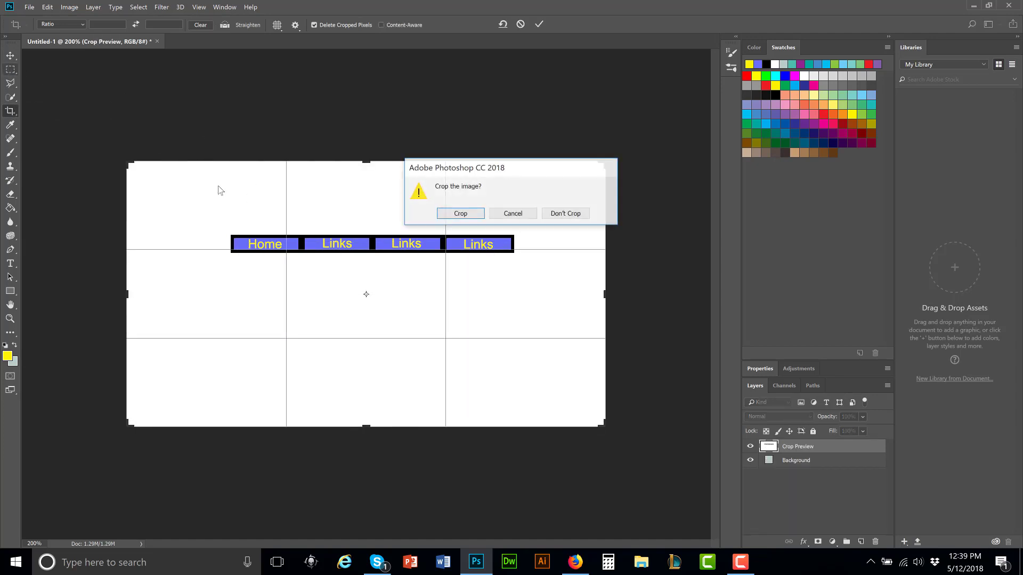
{"action": "left_click", "coordinate": [530, 216]}
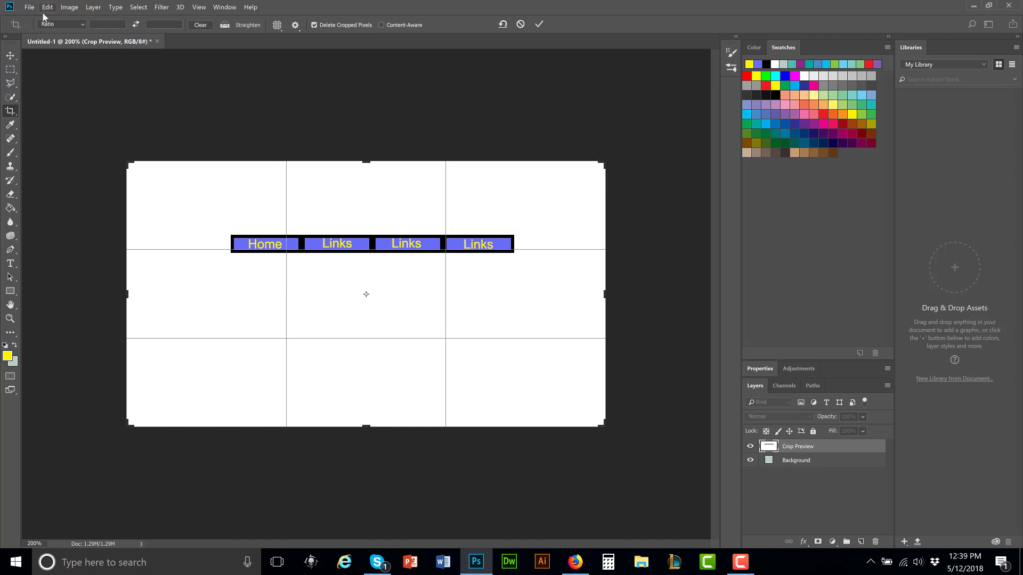
{"action": "left_click", "coordinate": [10, 69]}
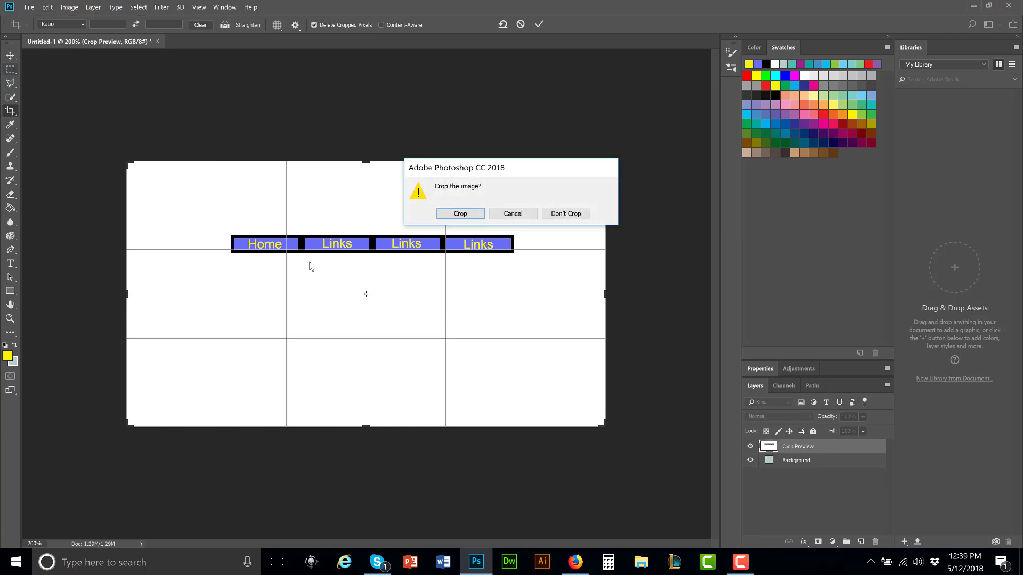
{"action": "left_click", "coordinate": [552, 218]}
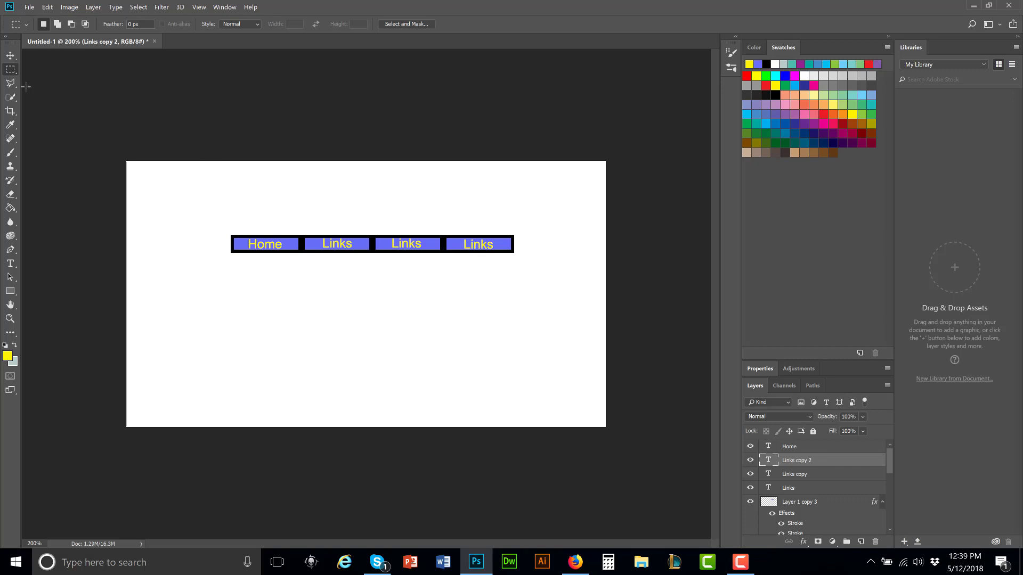
Add a new layer above Home and draw a yellow-filled rectangle below and left of the navigation bar, then deselect it
{"action": "left_click", "coordinate": [789, 448]}
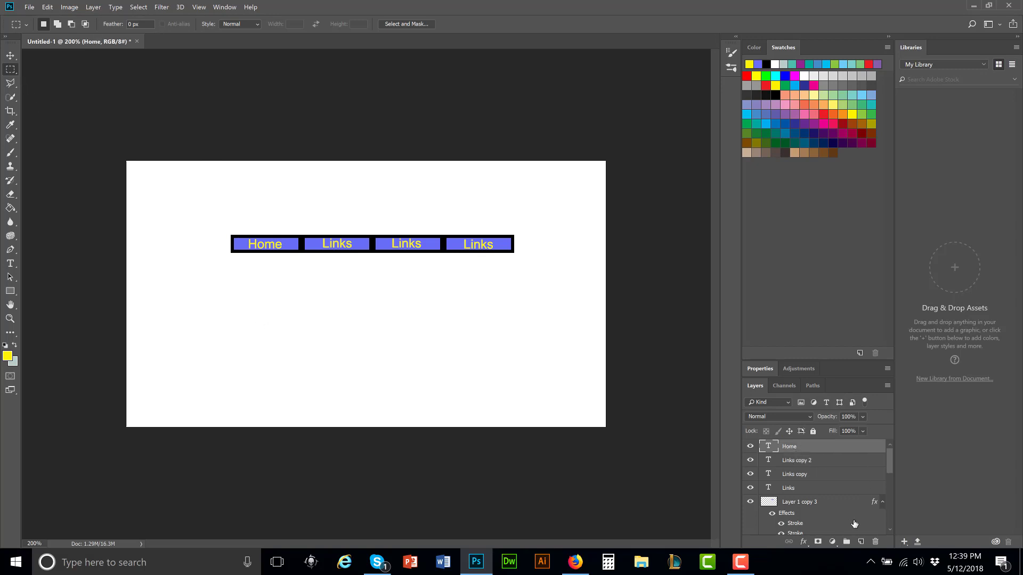
{"action": "left_click", "coordinate": [860, 542]}
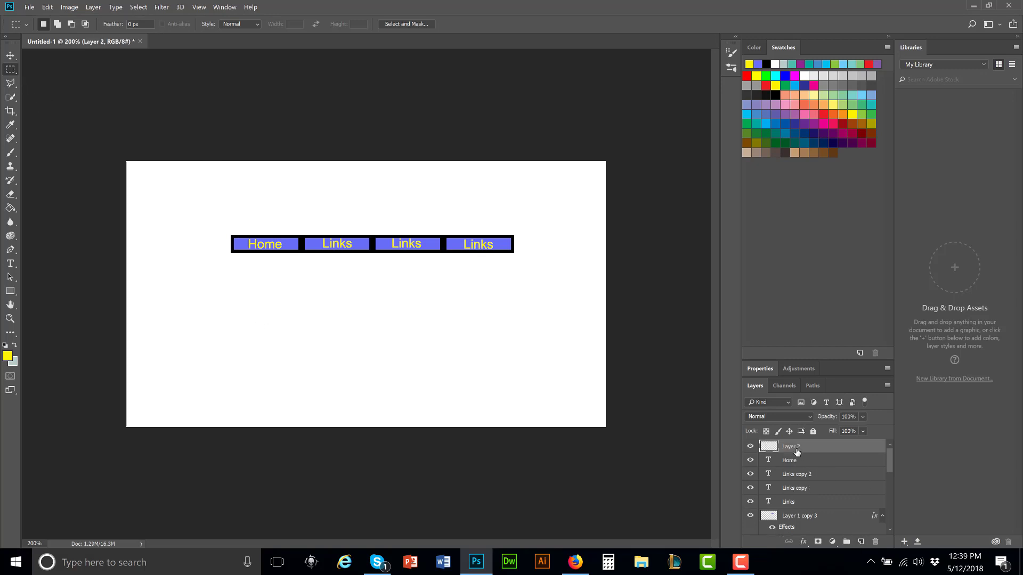
{"action": "left_click_drag", "start_coordinate": [153, 284], "coordinate": [225, 302]}
{"action": "left_click", "coordinate": [10, 208]}
{"action": "left_click", "coordinate": [205, 296]}
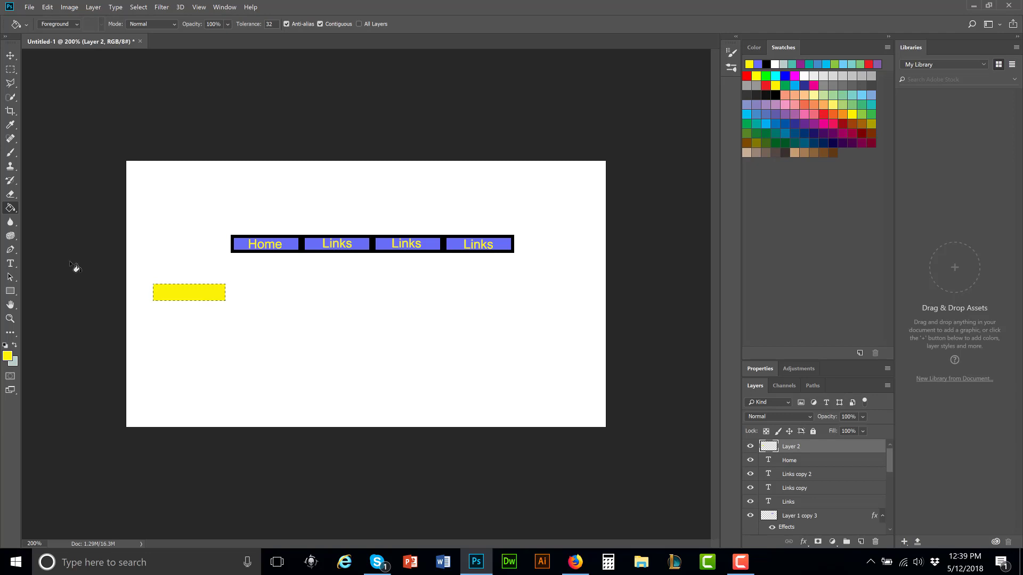
{"action": "left_click", "coordinate": [9, 71]}
{"action": "left_click", "coordinate": [104, 235]}
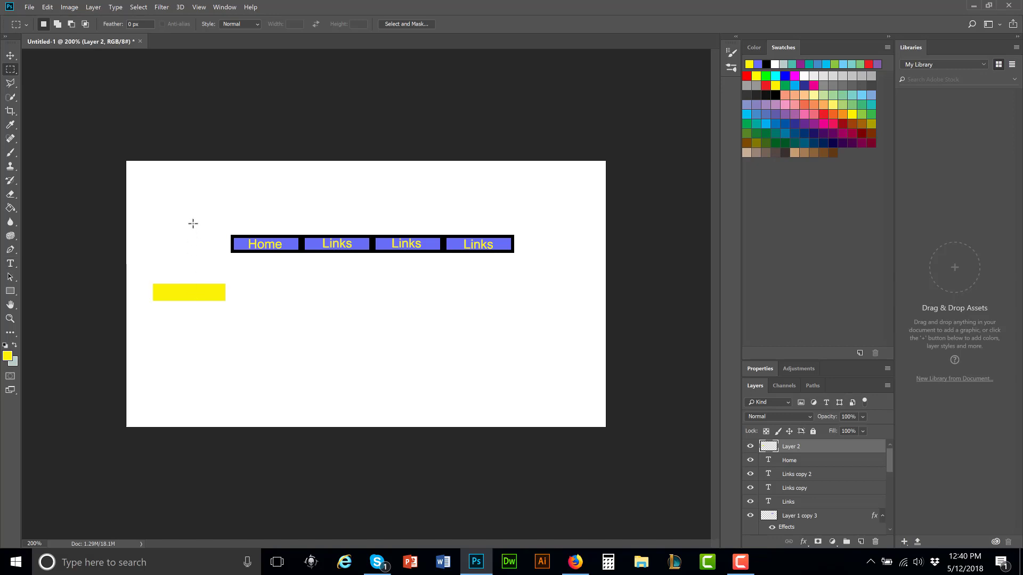
Open the layer styles of the yellow rectangle, leave Bevel & Emboss off and enable Drop Shadow with its settings shown
{"action": "left_click", "coordinate": [93, 7]}
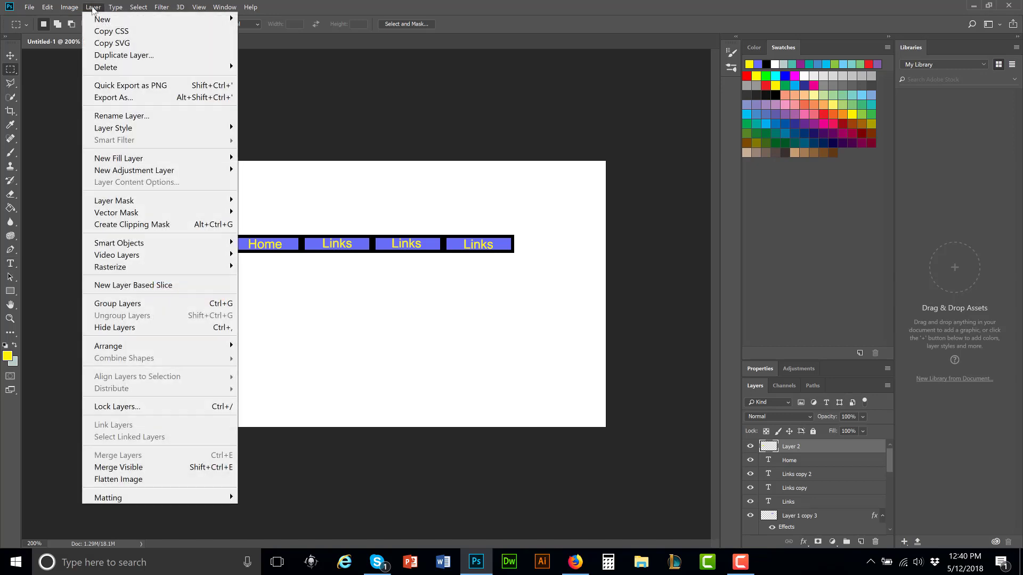
{"action": "mouse_move", "coordinate": [120, 127]}
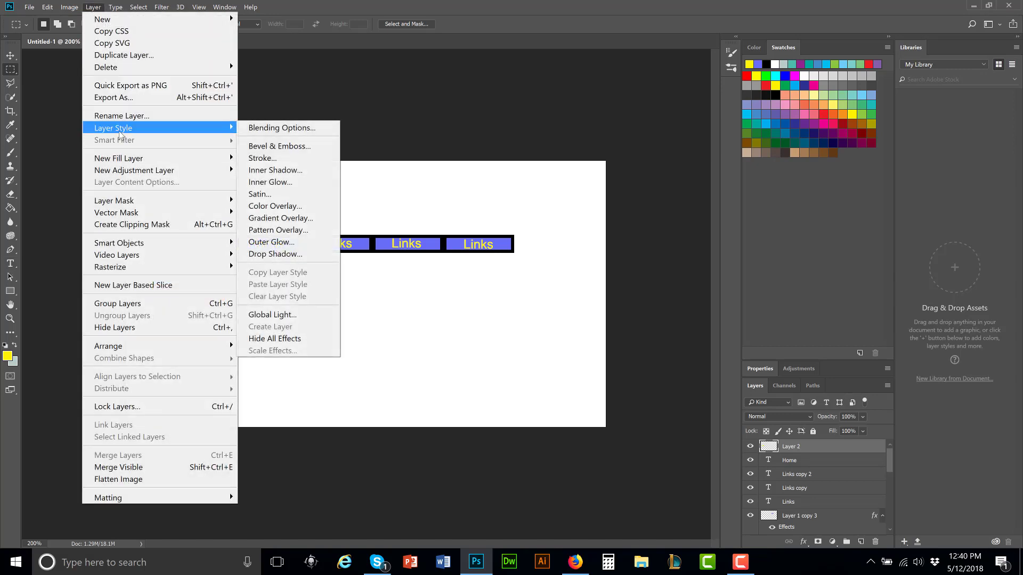
{"action": "left_click", "coordinate": [274, 146]}
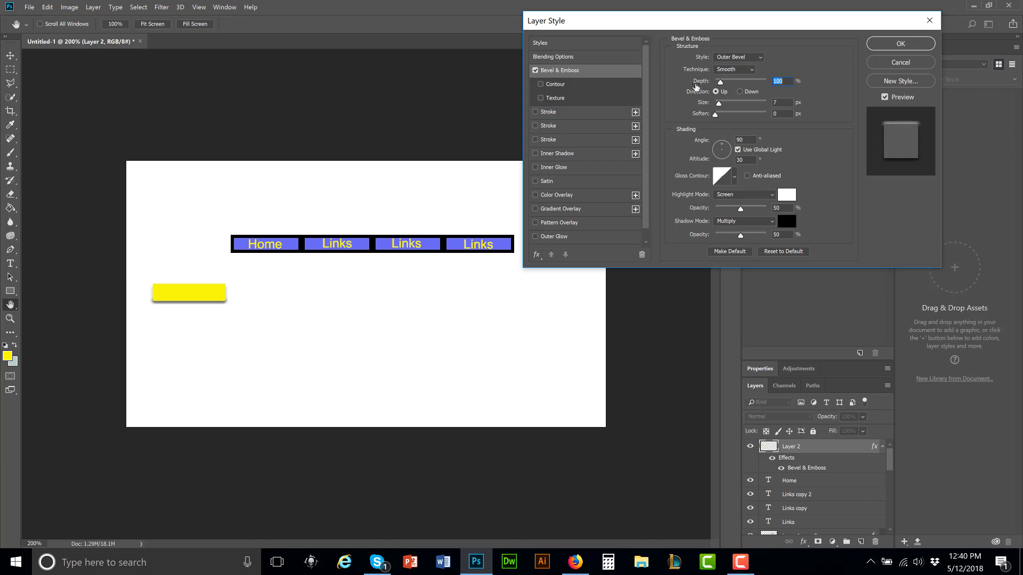
{"action": "left_click", "coordinate": [535, 71]}
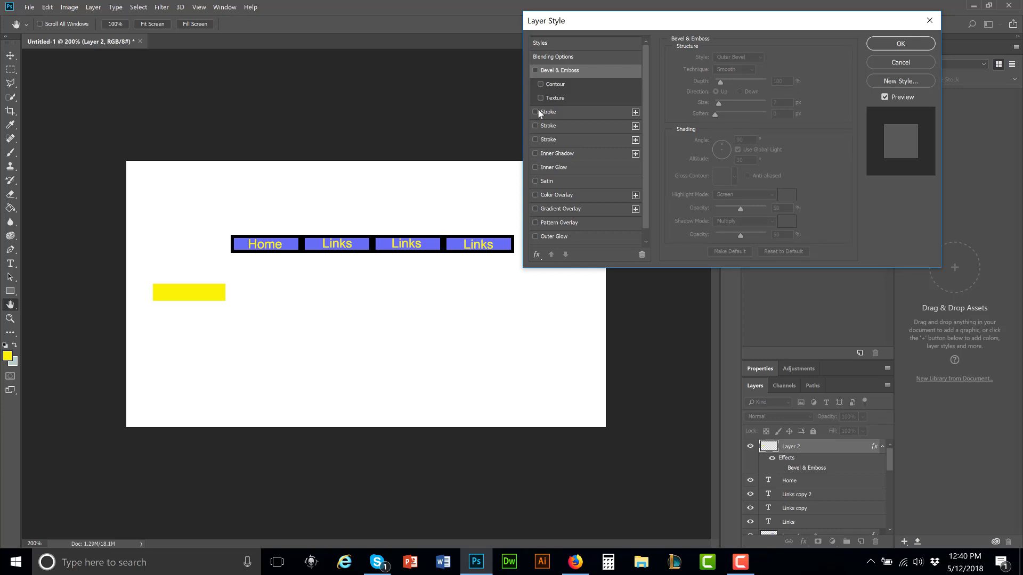
{"action": "scroll", "coordinate": [535, 109], "scroll_direction": "down", "scroll_amount": 1}
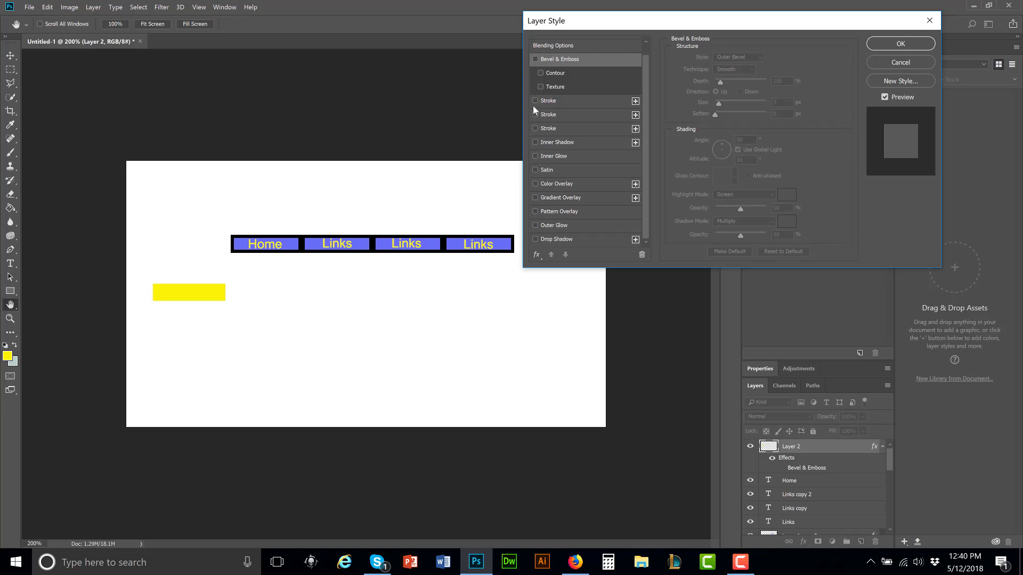
{"action": "left_click", "coordinate": [536, 240]}
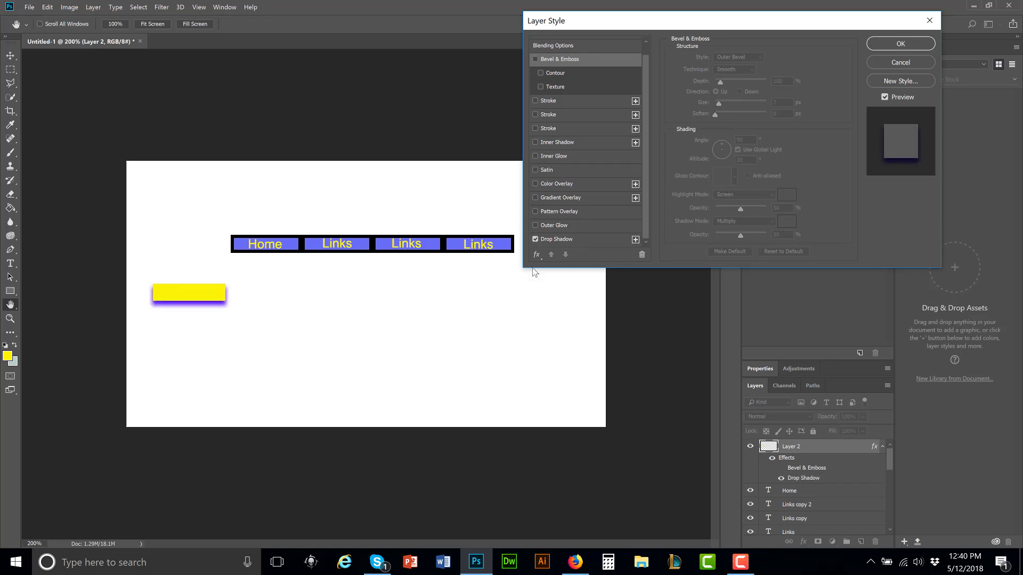
{"action": "left_click", "coordinate": [578, 240]}
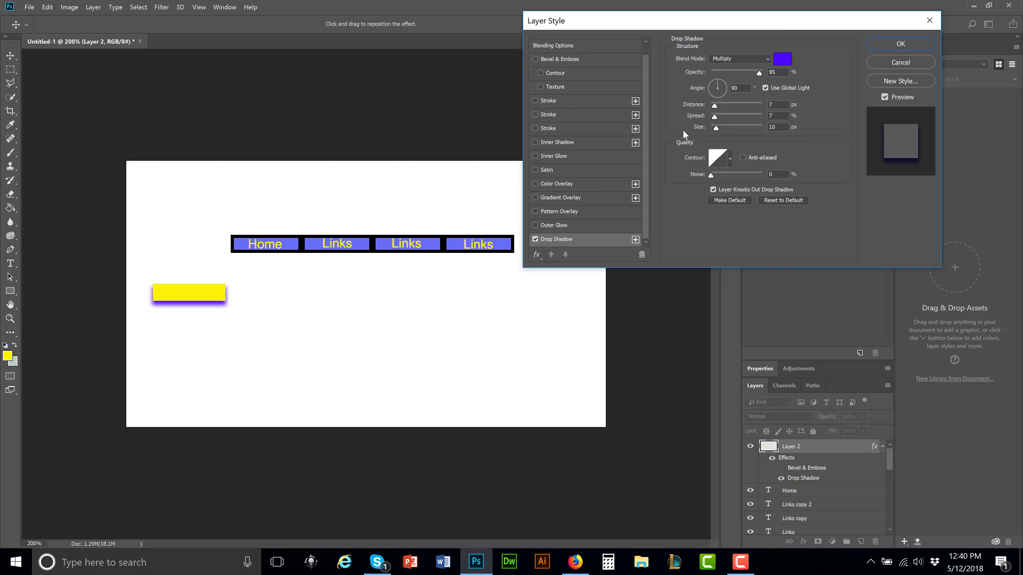
Set the drop shadow to near-black 010101 with a 124° angle and about 47% opacity, and apply the style
{"action": "left_click", "coordinate": [782, 59]}
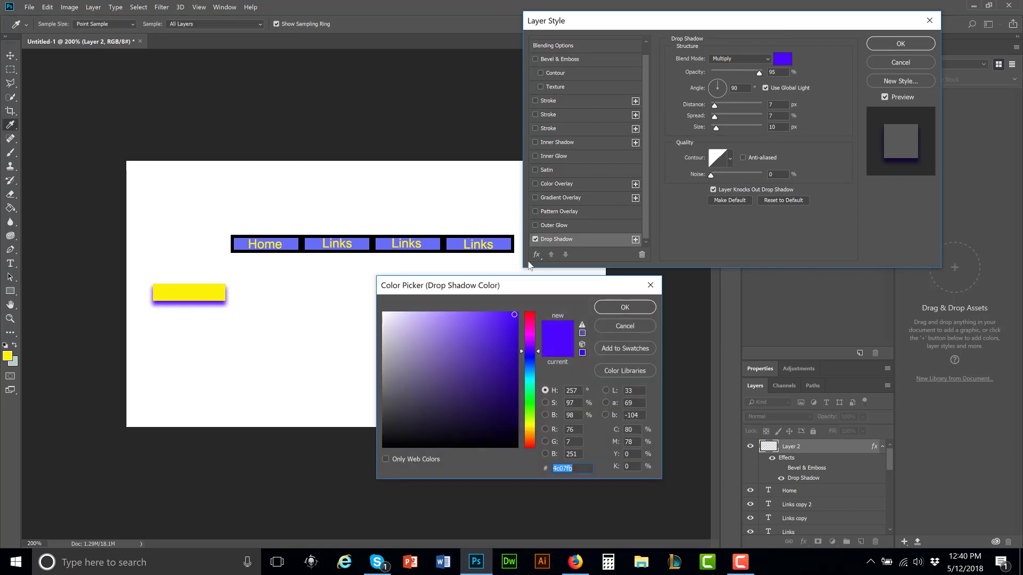
{"action": "left_click", "coordinate": [385, 447]}
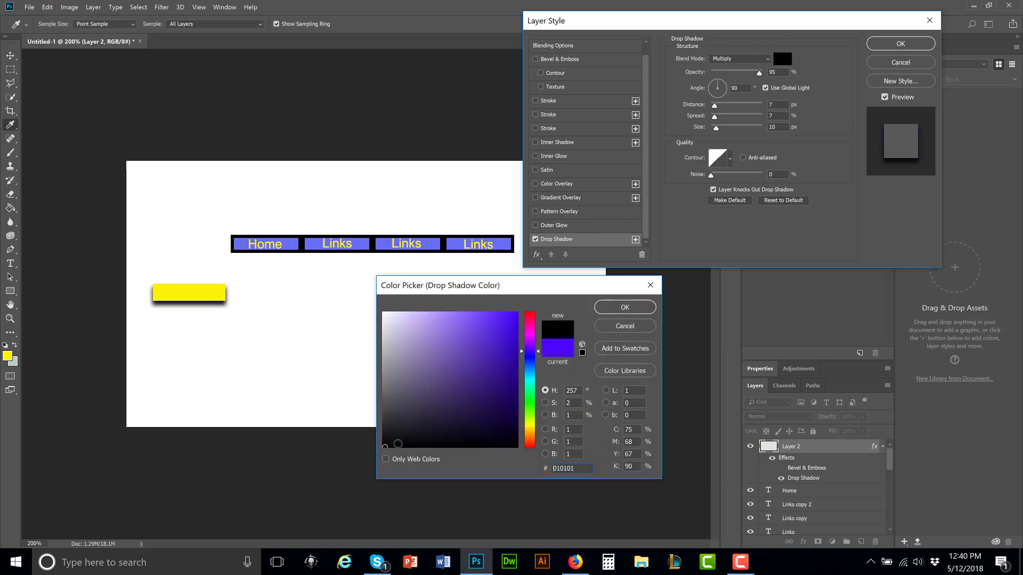
{"action": "left_click", "coordinate": [625, 307]}
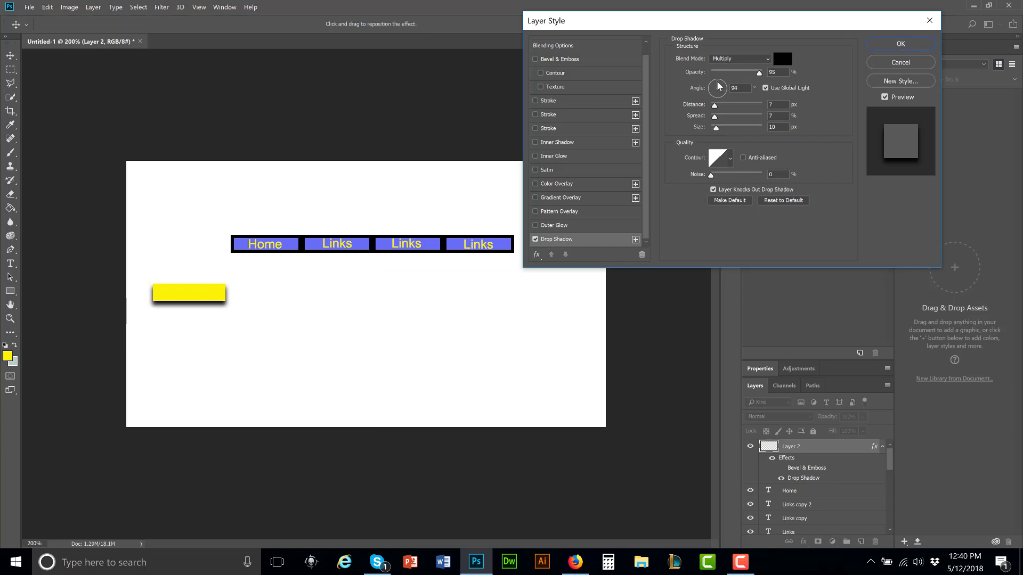
{"action": "left_click_drag", "start_coordinate": [719, 86], "coordinate": [714, 84]}
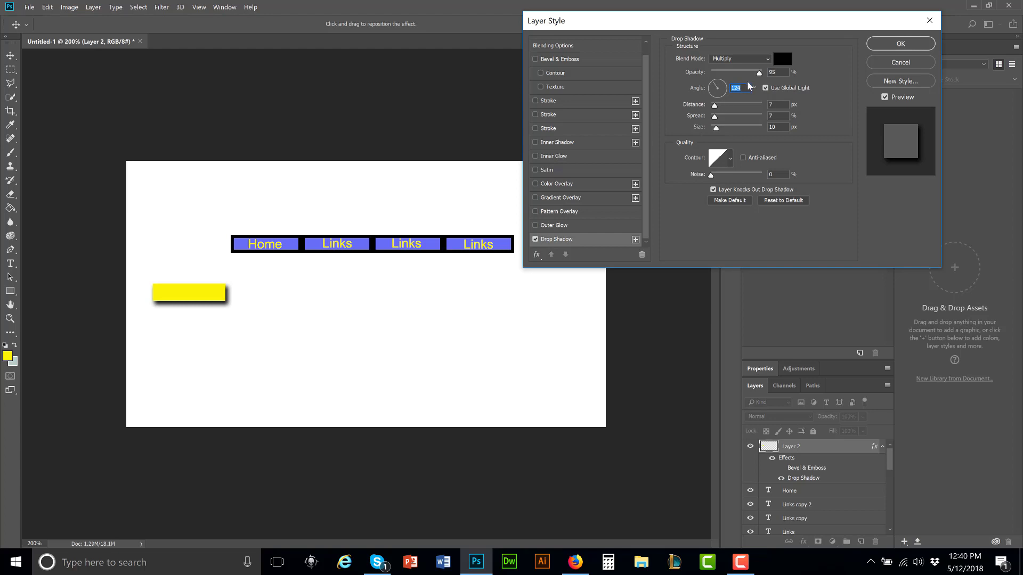
{"action": "left_click_drag", "start_coordinate": [759, 73], "coordinate": [738, 74]}
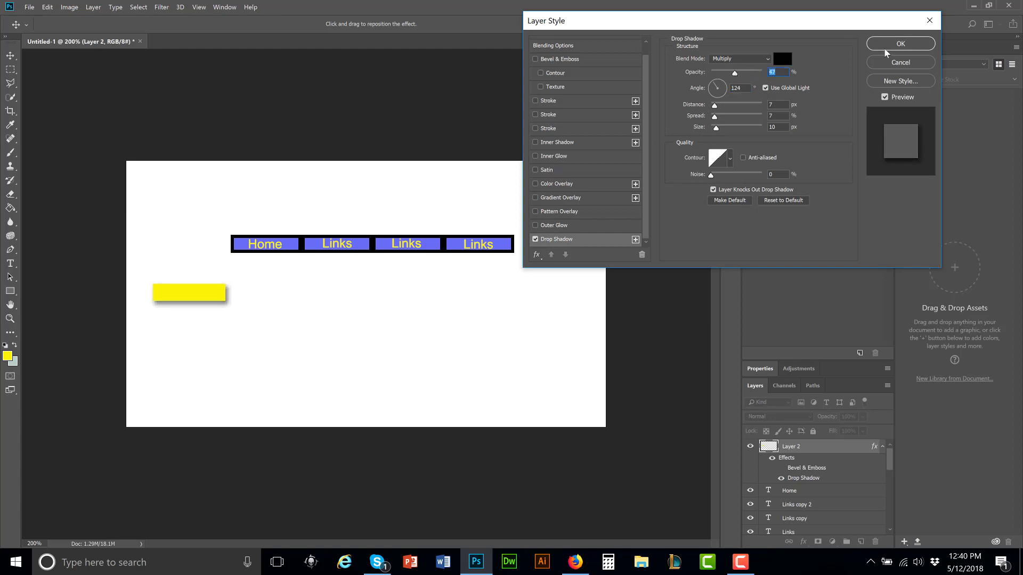
{"action": "left_click", "coordinate": [900, 44]}
Duplicate the yellow Layer 2 rectangle with its drop shadow three times, up to Layer 2 copy 3
{"action": "right_click", "coordinate": [797, 450]}
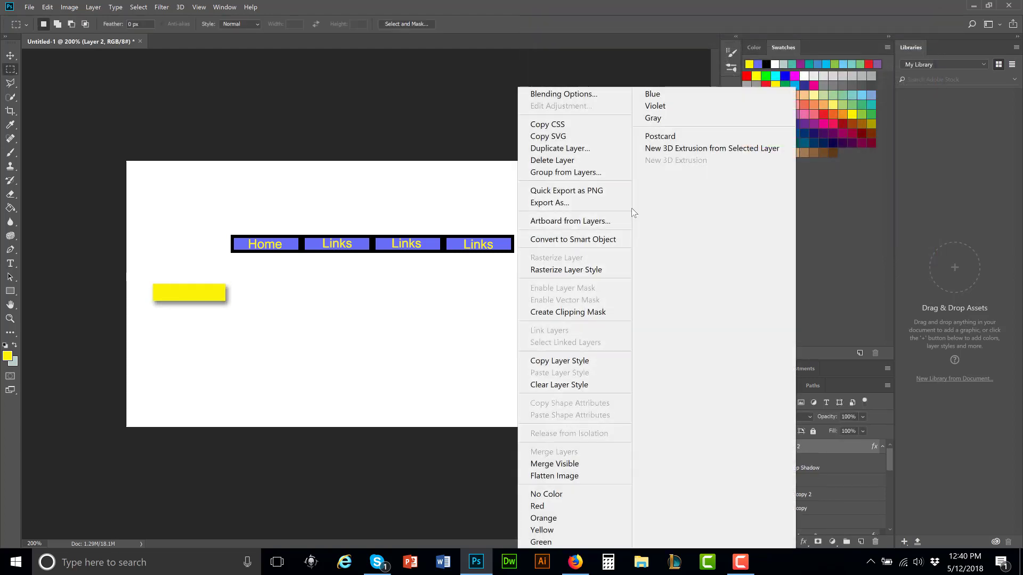
{"action": "left_click", "coordinate": [538, 147]}
{"action": "left_click", "coordinate": [603, 173]}
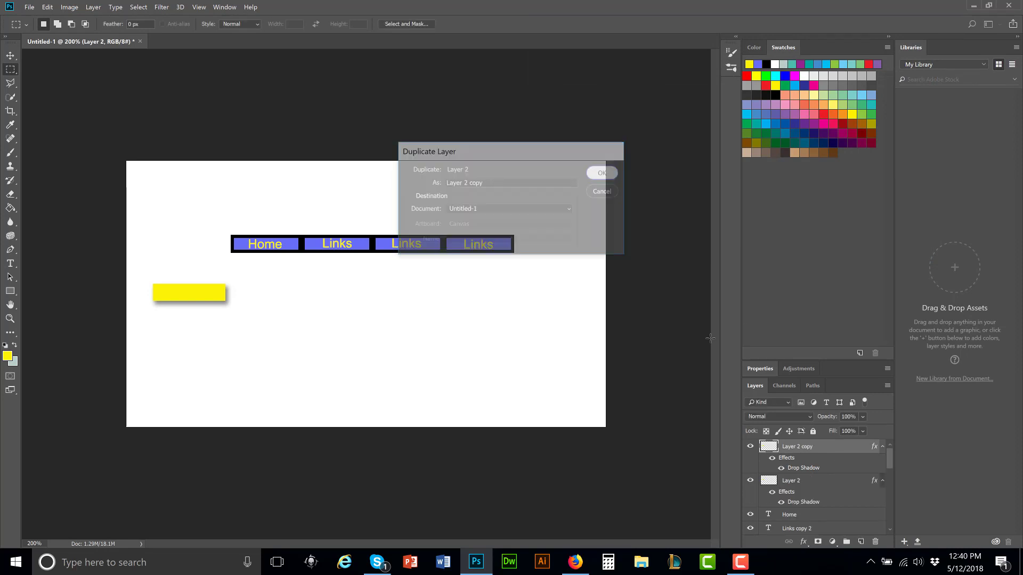
{"action": "right_click", "coordinate": [798, 447]}
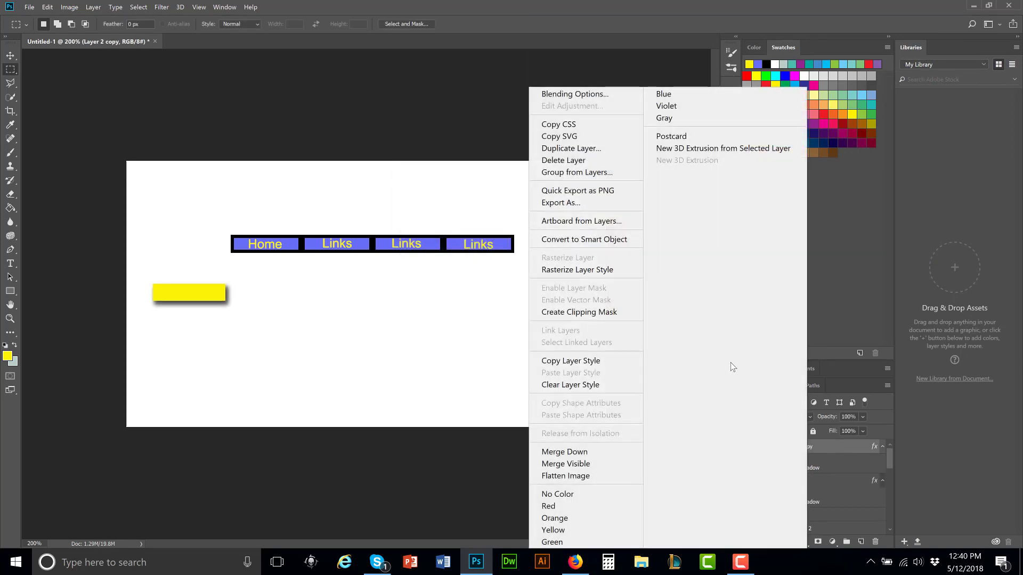
{"action": "left_click", "coordinate": [556, 148]}
{"action": "left_click", "coordinate": [603, 173]}
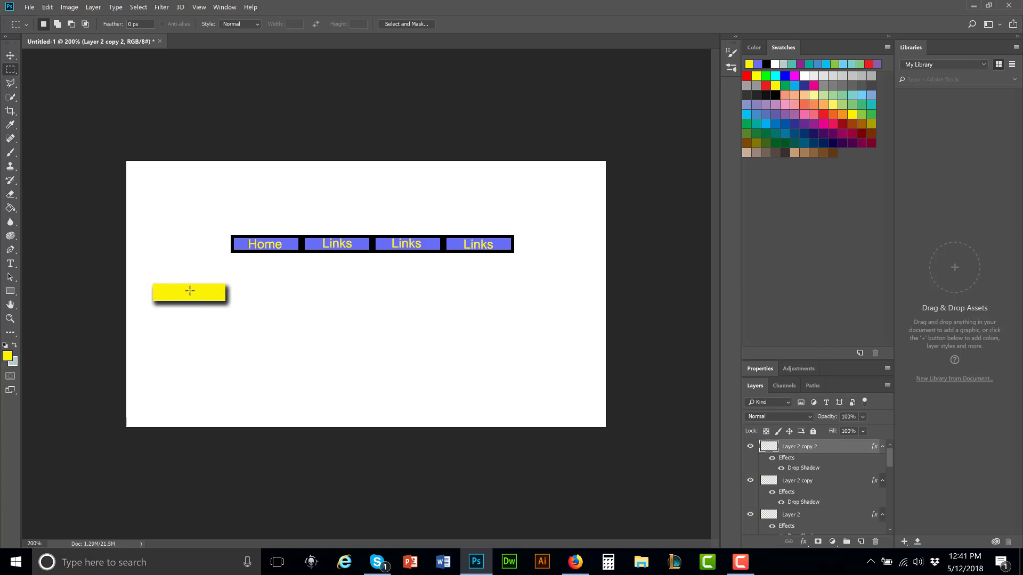
{"action": "right_click", "coordinate": [795, 454]}
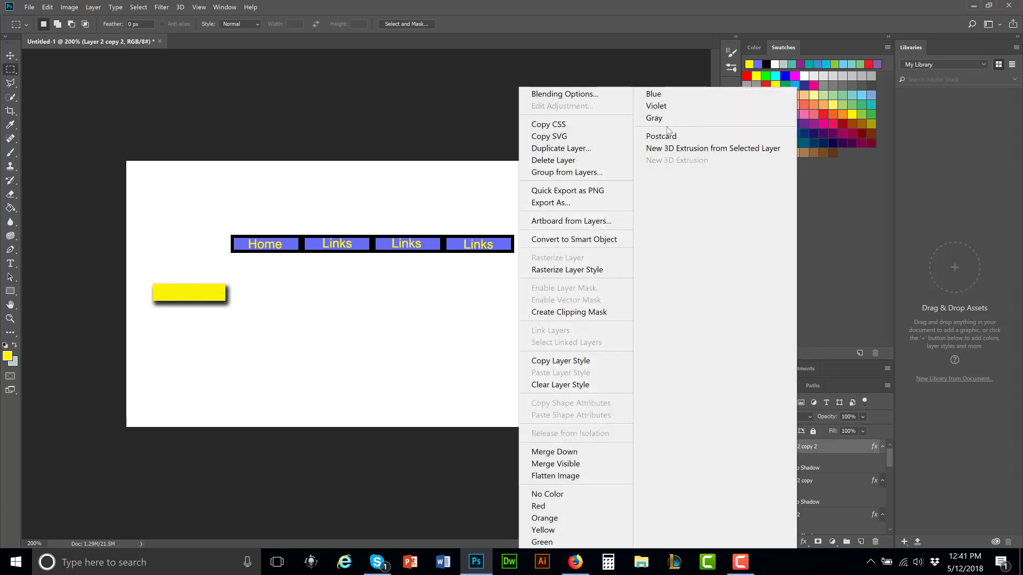
{"action": "left_click", "coordinate": [575, 149]}
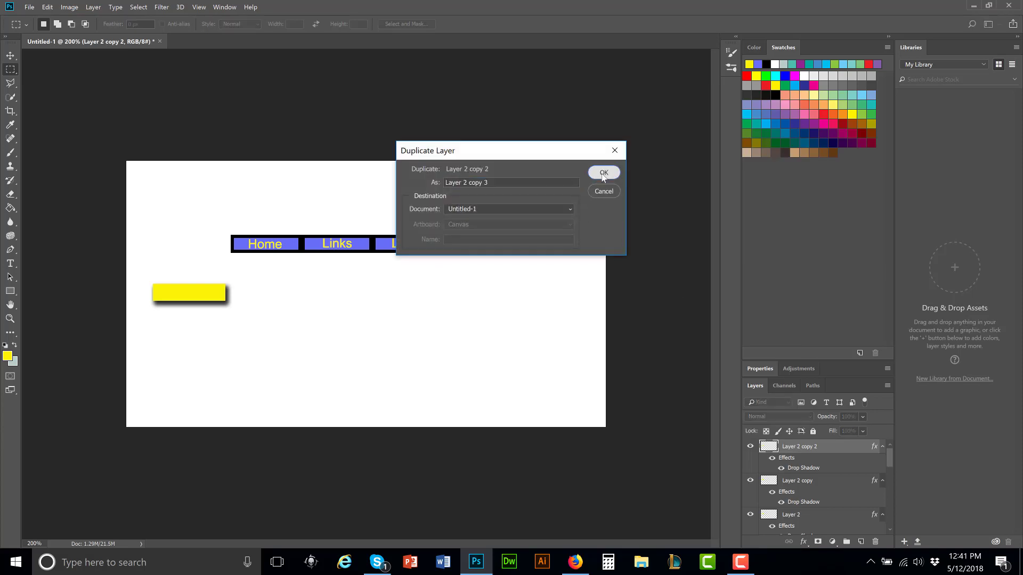
{"action": "left_click", "coordinate": [603, 171]}
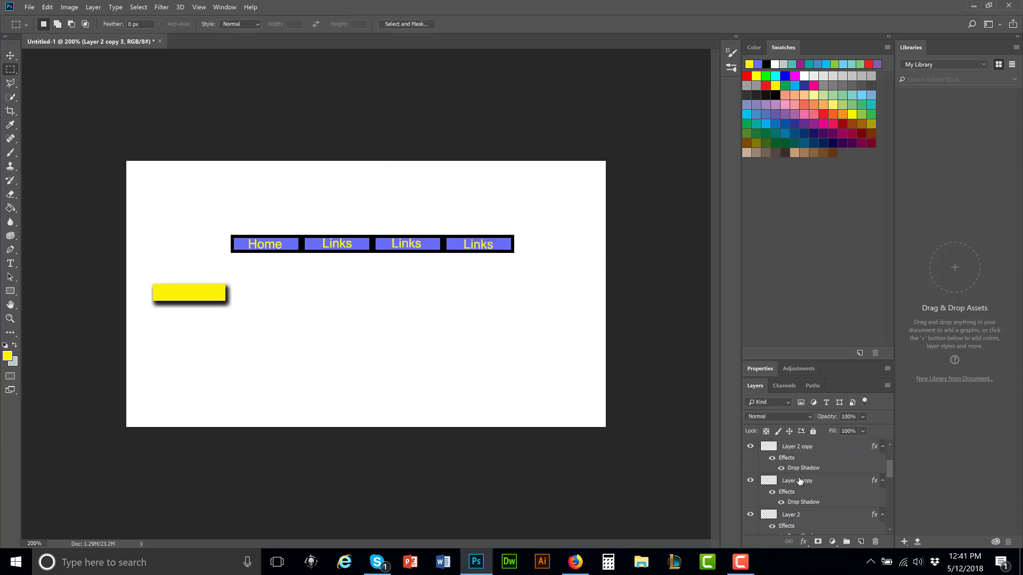
Move the Layer 2 copy rectangle straight down so it sits just below the original yellow button with a small gap
{"action": "left_click", "coordinate": [799, 484]}
{"action": "left_click", "coordinate": [10, 55]}
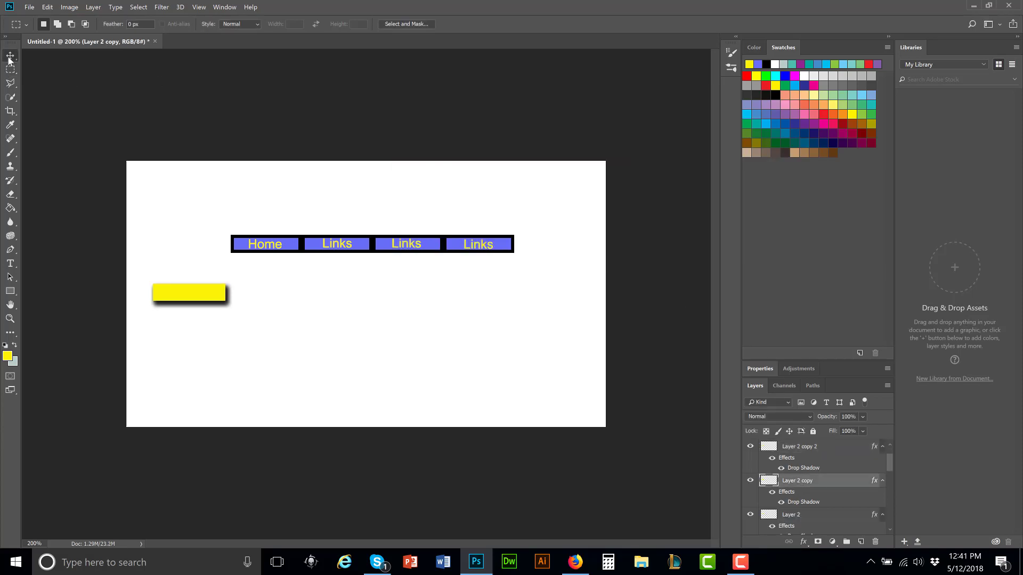
{"action": "key", "text": "Down"}
{"action": "key", "text": "Down"}
{"action": "key", "text": "Down"}
{"action": "key", "text": "Down"}
{"action": "key", "text": "Down"}
{"action": "key", "text": "Down"}
{"action": "key", "text": "Down"}
{"action": "key", "text": "Down"}
{"action": "key", "text": "Down"}
{"action": "key", "text": "Down"}
{"action": "key", "text": "Down"}
{"action": "key", "text": "Down"}
{"action": "key", "text": "Down"}
{"action": "key", "text": "Down"}
{"action": "key", "text": "Down"}
{"action": "key", "text": "Down"}
{"action": "key", "text": "Down"}
{"action": "key", "text": "Down"}
{"action": "key", "text": "Down"}
{"action": "key", "text": "Down"}
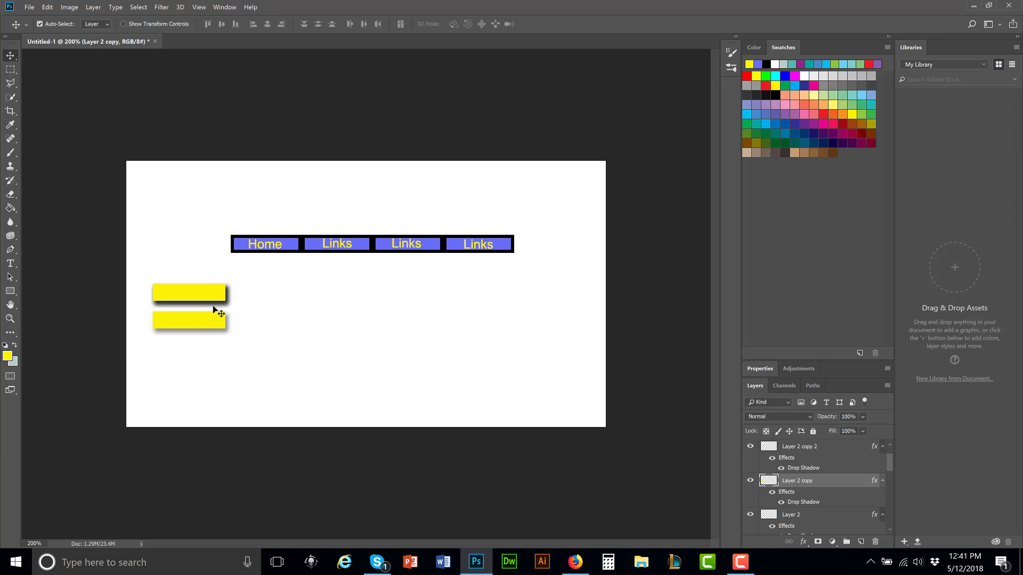
Move the Layer 2 copy 2 rectangle straight down to form the third yellow button, spaced evenly below the second
{"action": "left_click", "coordinate": [794, 452]}
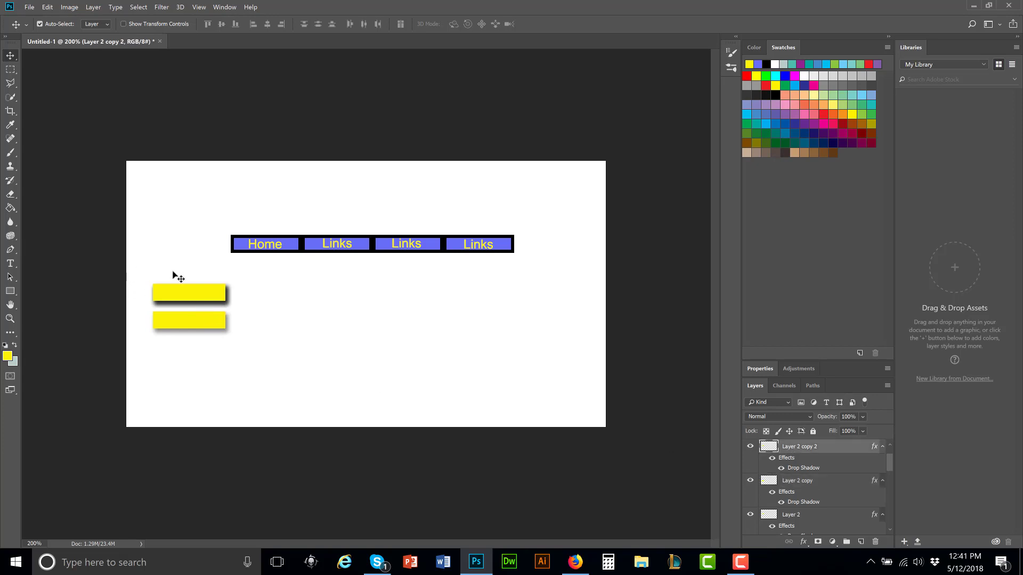
{"action": "key", "text": "Up"}
{"action": "key", "text": "Up"}
{"action": "key", "text": "Up"}
{"action": "key", "text": "Up"}
{"action": "key", "text": "Up"}
{"action": "key", "text": "Up"}
{"action": "key", "text": "Up"}
{"action": "key", "text": "Up"}
{"action": "key", "text": "Up"}
{"action": "key", "text": "Up"}
{"action": "key", "text": "Up"}
{"action": "key", "text": "Up"}
{"action": "key", "text": "Up"}
{"action": "key", "text": "Up"}
{"action": "key", "text": "Up"}
{"action": "key", "text": "Up"}
{"action": "key", "text": "Up"}
{"action": "key", "text": "Up"}
{"action": "key", "text": "Up"}
{"action": "key", "text": "Up"}
{"action": "key", "text": "Down"}
{"action": "key", "text": "Down"}
{"action": "key", "text": "Down"}
{"action": "key", "text": "Down"}
{"action": "key", "text": "Down"}
{"action": "key", "text": "Down"}
{"action": "key", "text": "Down"}
{"action": "key", "text": "Down"}
{"action": "key", "text": "Down"}
{"action": "key", "text": "Down"}
{"action": "key", "text": "Down"}
{"action": "key", "text": "Down"}
{"action": "key", "text": "Down"}
{"action": "key", "text": "Down"}
{"action": "key", "text": "Down"}
{"action": "key", "text": "Down"}
{"action": "key", "text": "Down"}
{"action": "key", "text": "Down"}
{"action": "key", "text": "Down"}
{"action": "key", "text": "Down"}
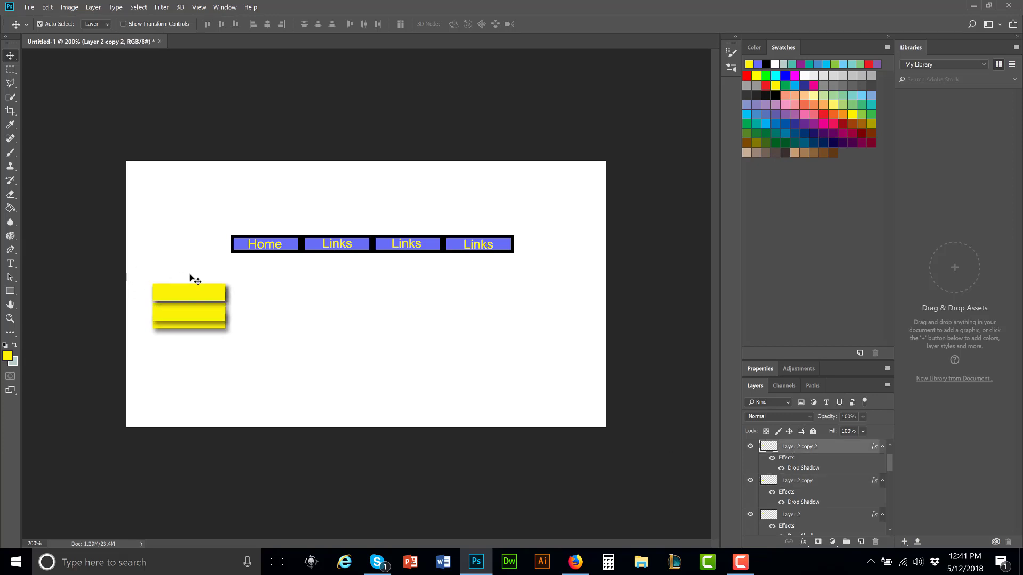
{"action": "key", "text": "Down"}
{"action": "key", "text": "Down"}
{"action": "key", "text": "Down"}
{"action": "key", "text": "Down"}
{"action": "key", "text": "Down"}
{"action": "key", "text": "Down"}
{"action": "key", "text": "Down"}
{"action": "key", "text": "Down"}
{"action": "key", "text": "Down"}
{"action": "key", "text": "Down"}
{"action": "key", "text": "Down"}
{"action": "key", "text": "Down"}
{"action": "key", "text": "Down"}
{"action": "key", "text": "Down"}
{"action": "key", "text": "Down"}
{"action": "key", "text": "Down"}
{"action": "key", "text": "Down"}
{"action": "key", "text": "Down"}
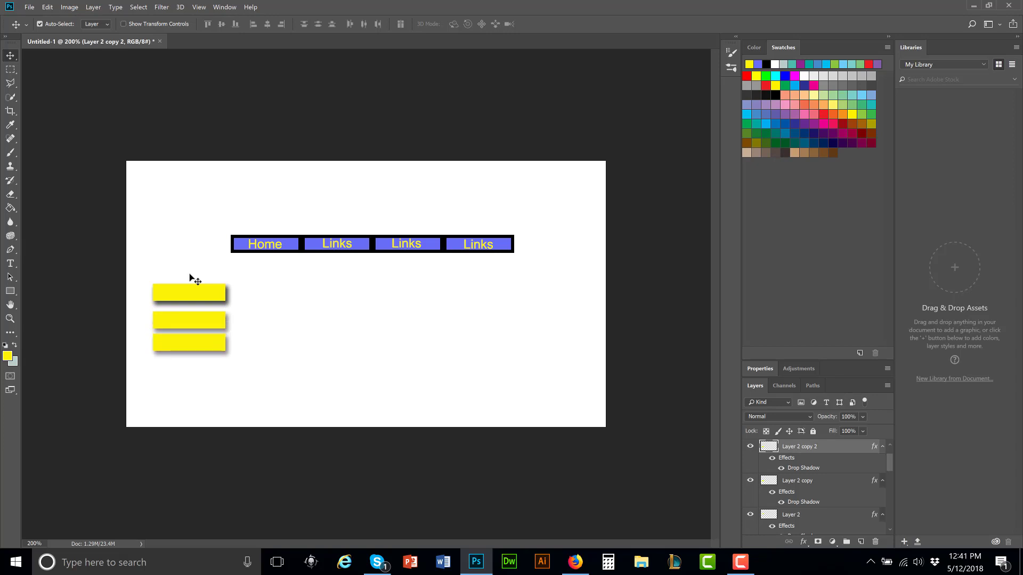
Move the Layer 2 copy 3 rectangle straight down to form the fourth yellow button, matching the spacing of the others
{"action": "key", "text": "ctrl+j"}
{"action": "left_click", "coordinate": [794, 479]}
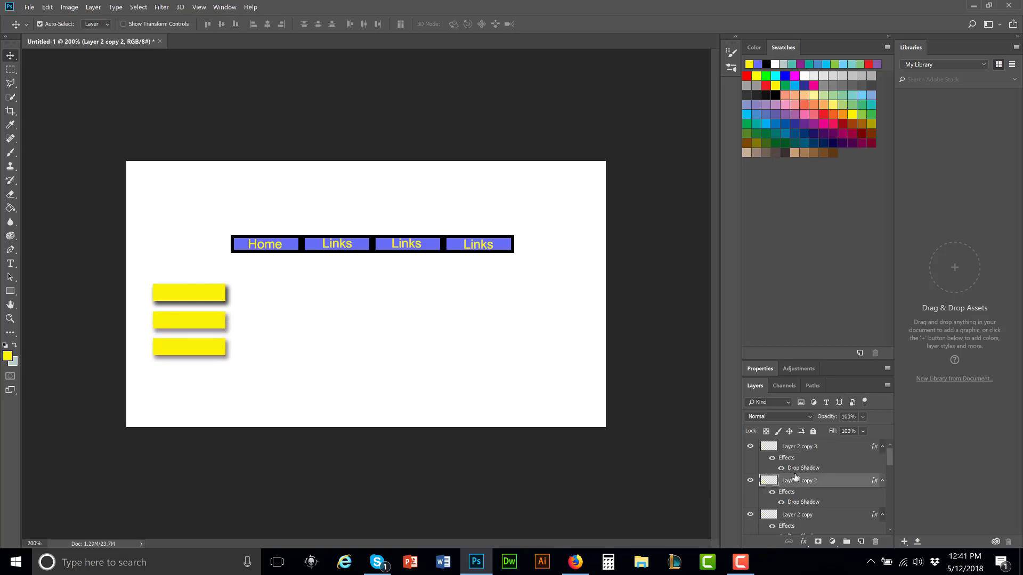
{"action": "left_click", "coordinate": [793, 450]}
{"action": "key", "text": "Down"}
{"action": "key", "text": "Down"}
{"action": "key", "text": "Down"}
{"action": "key", "text": "Down"}
{"action": "key", "text": "Down"}
{"action": "key", "text": "Down"}
{"action": "key", "text": "Down"}
{"action": "key", "text": "Down"}
{"action": "key", "text": "Down"}
{"action": "key", "text": "Down"}
{"action": "key", "text": "Down"}
{"action": "key", "text": "Down"}
{"action": "key", "text": "Down"}
{"action": "key", "text": "Down"}
{"action": "key", "text": "Down"}
{"action": "key", "text": "Down"}
{"action": "key", "text": "Down"}
{"action": "key", "text": "Down"}
{"action": "key", "text": "Down"}
{"action": "key", "text": "Down"}
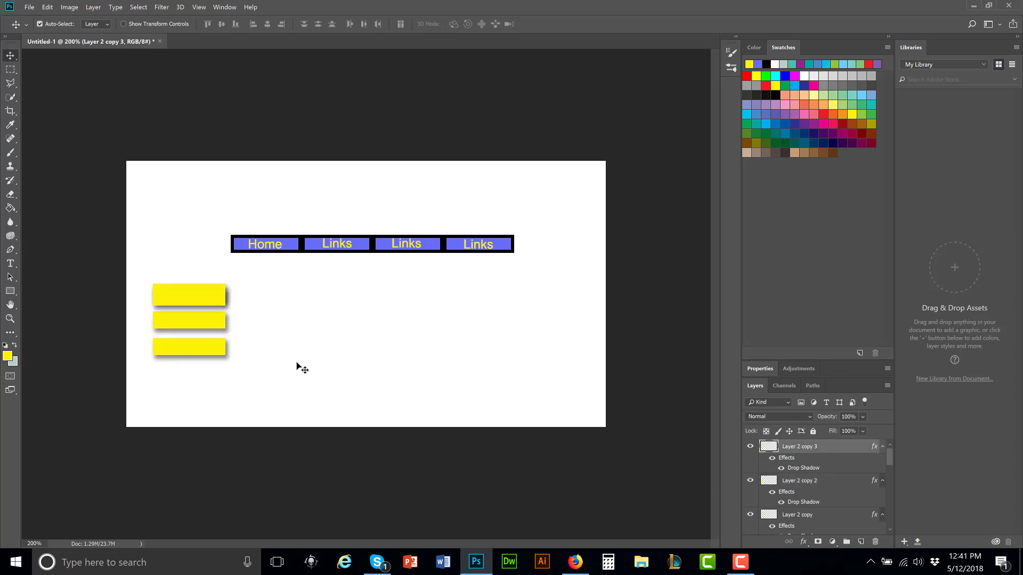
{"action": "key", "text": "Down"}
{"action": "key", "text": "Down"}
{"action": "key", "text": "Down"}
{"action": "key", "text": "Down"}
{"action": "key", "text": "Down"}
{"action": "key", "text": "Down"}
{"action": "key", "text": "Down"}
{"action": "key", "text": "Down"}
{"action": "key", "text": "Down"}
{"action": "key", "text": "Down"}
{"action": "key", "text": "Down"}
{"action": "key", "text": "Down"}
{"action": "key", "text": "Down"}
{"action": "key", "text": "Down"}
{"action": "key", "text": "Down"}
{"action": "key", "text": "Down"}
{"action": "key", "text": "Down"}
{"action": "key", "text": "Down"}
{"action": "key", "text": "Down"}
{"action": "key", "text": "Down"}
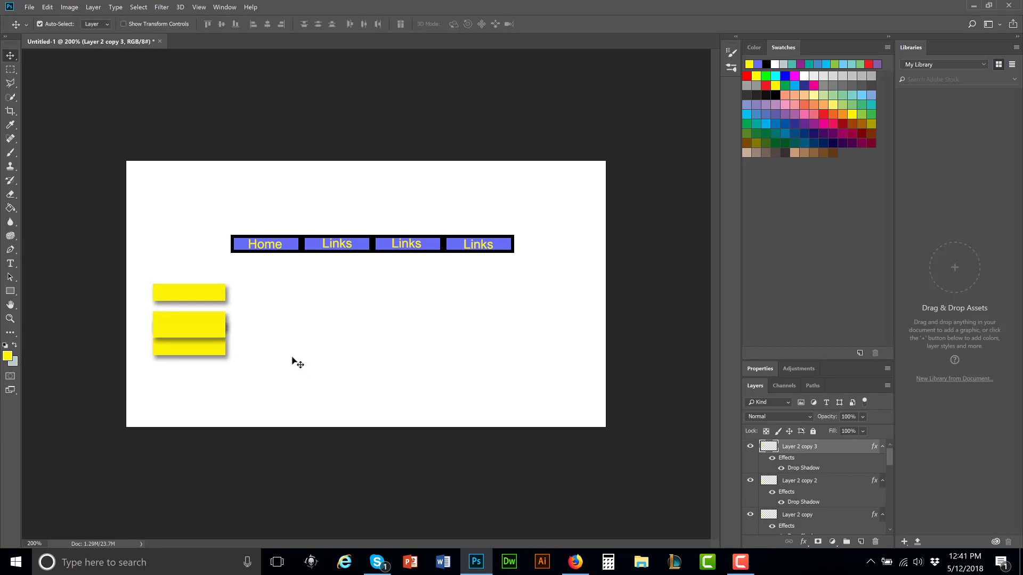
{"action": "key", "text": "Down"}
{"action": "key", "text": "Down"}
{"action": "key", "text": "Down"}
{"action": "key", "text": "Down"}
{"action": "key", "text": "Down"}
{"action": "key", "text": "Down"}
{"action": "key", "text": "Down"}
{"action": "key", "text": "Down"}
{"action": "key", "text": "Down"}
{"action": "key", "text": "Down"}
{"action": "key", "text": "Down"}
{"action": "key", "text": "Down"}
{"action": "key", "text": "Down"}
{"action": "key", "text": "Down"}
{"action": "key", "text": "Down"}
{"action": "key", "text": "Down"}
{"action": "key", "text": "Down"}
{"action": "key", "text": "Down"}
{"action": "key", "text": "Down"}
{"action": "key", "text": "Down"}
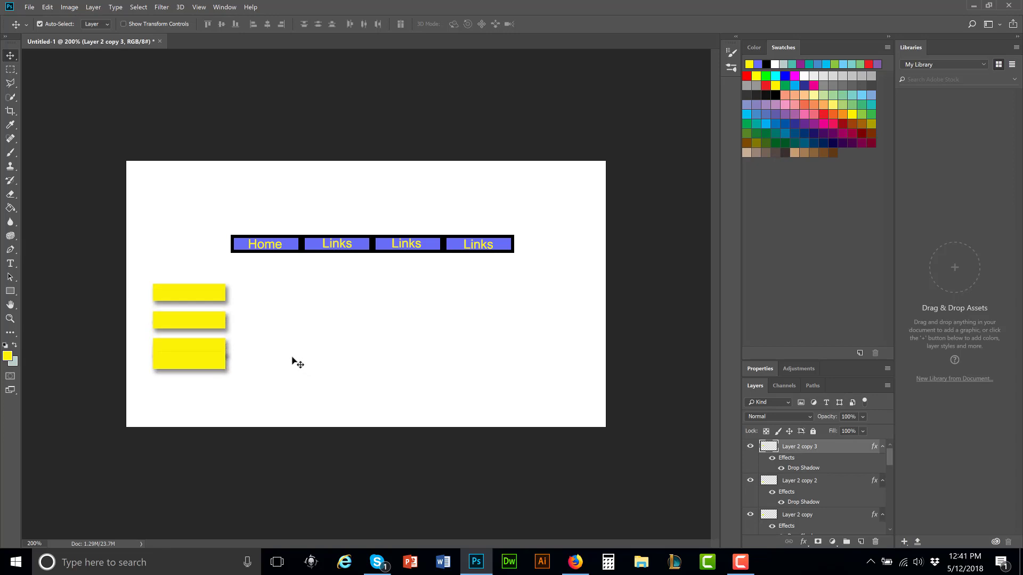
{"action": "key", "text": "Down"}
{"action": "key", "text": "Down"}
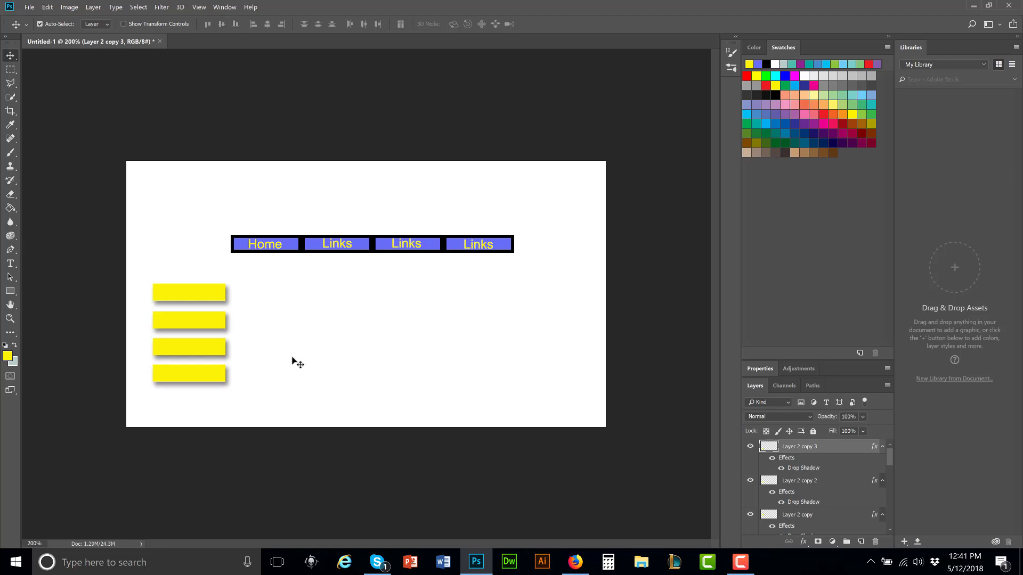
{"action": "key", "text": "Down"}
{"action": "key", "text": "Up"}
{"action": "key", "text": "Down"}
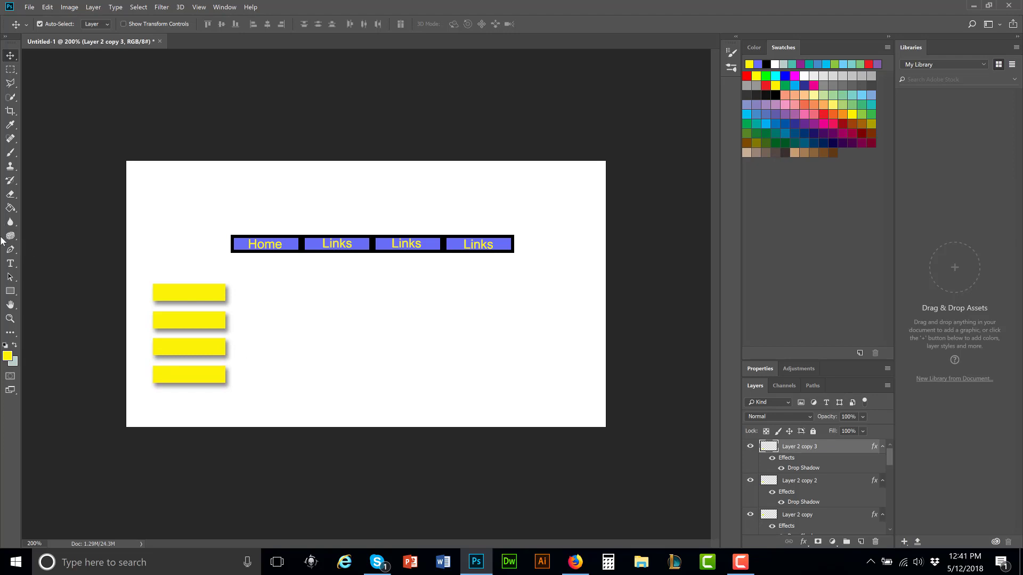
Set the Type tool's text color to dark green 315412
{"action": "left_click", "coordinate": [10, 264]}
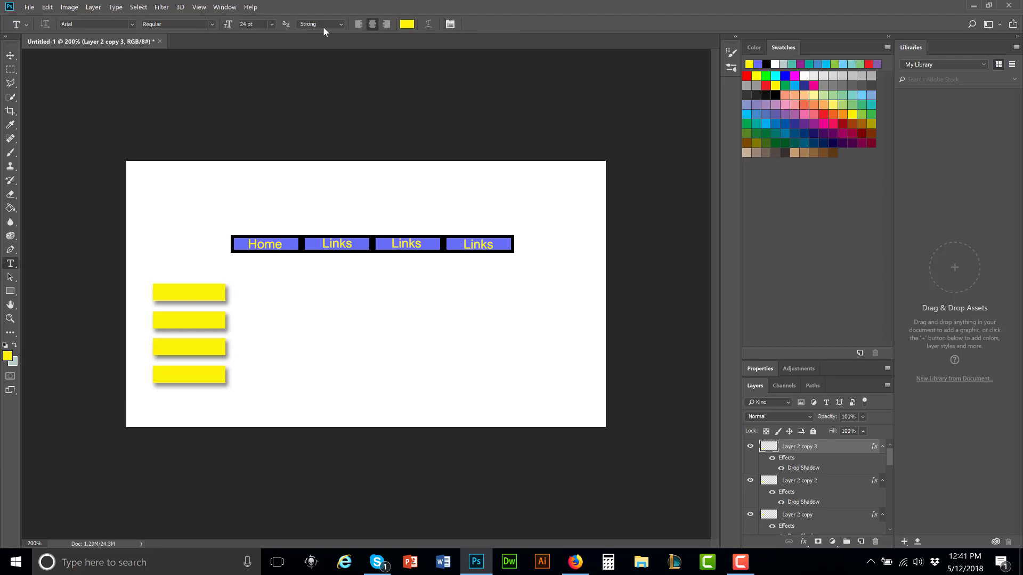
{"action": "left_click", "coordinate": [408, 25]}
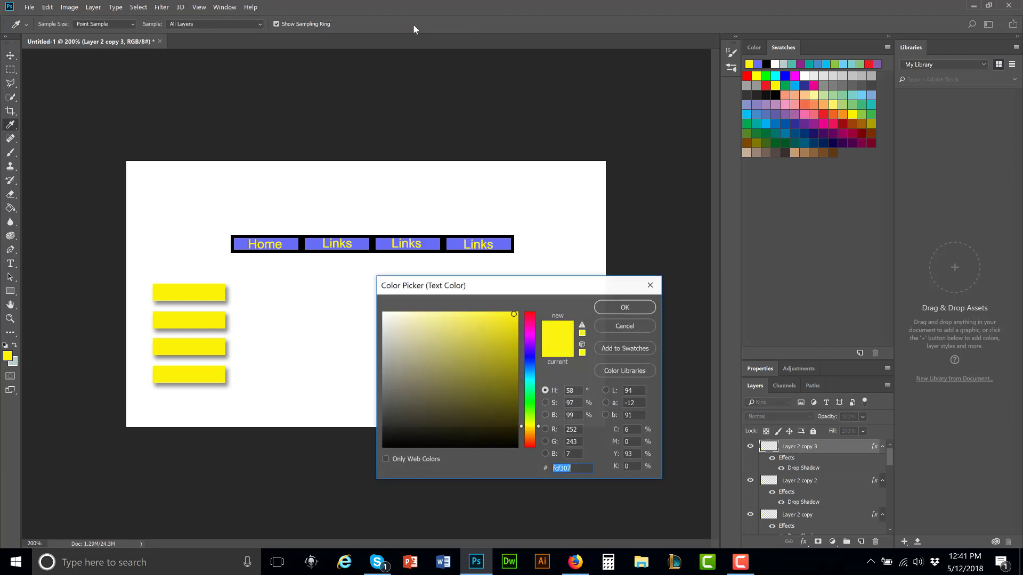
{"action": "left_click", "coordinate": [531, 358]}
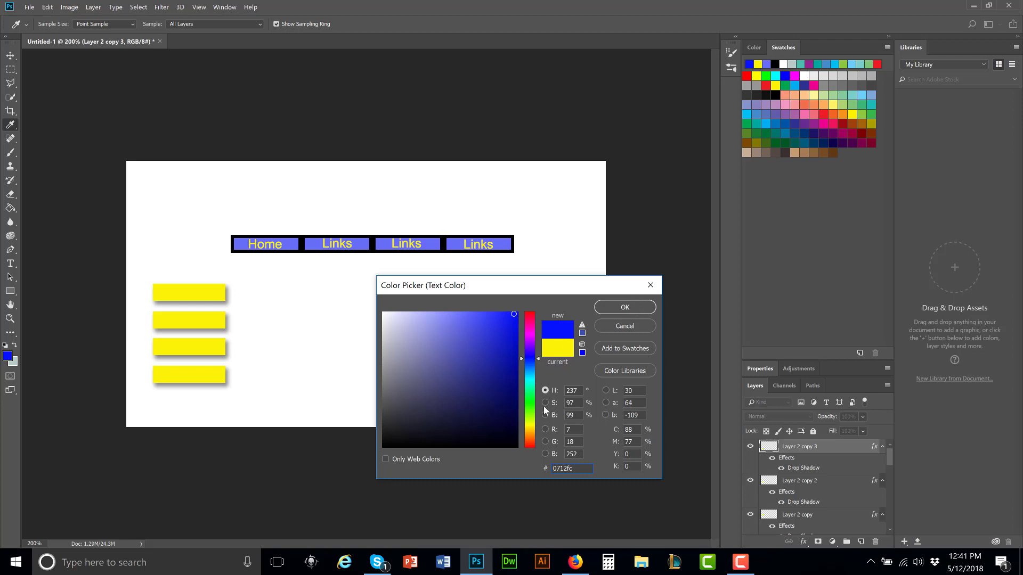
{"action": "left_click", "coordinate": [529, 413]}
{"action": "left_click", "coordinate": [494, 416]}
{"action": "left_click_drag", "start_coordinate": [484, 429], "coordinate": [488, 402]}
{"action": "left_click", "coordinate": [612, 311]}
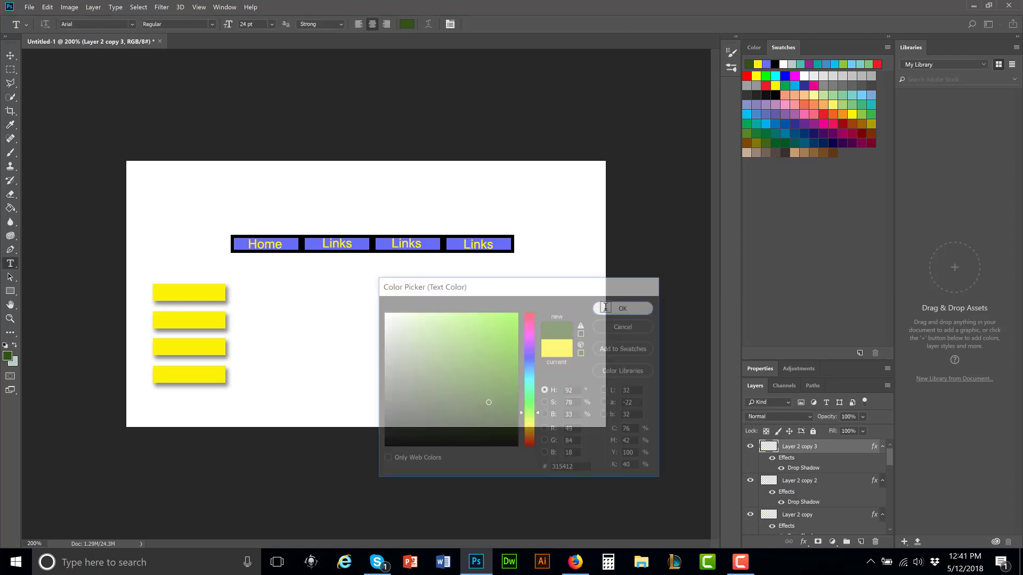
Add a "home" text label on the first yellow button and nudge it right until it is roughly centered
{"action": "left_click", "coordinate": [165, 292]}
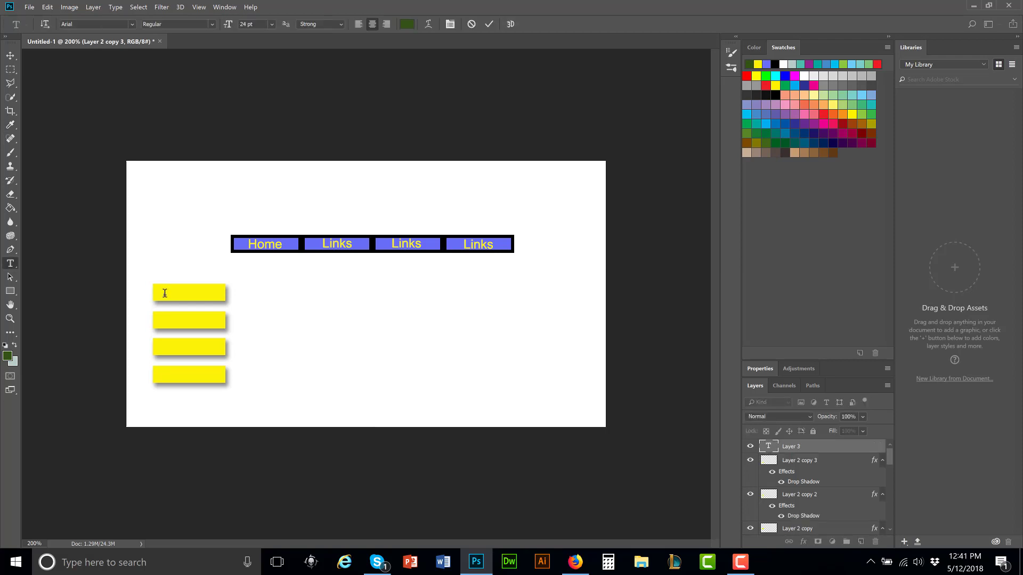
{"action": "type", "text": "home"}
{"action": "left_click", "coordinate": [10, 56]}
{"action": "key", "text": "Right"}
{"action": "key", "text": "Right"}
{"action": "key", "text": "Right"}
{"action": "key", "text": "Right"}
{"action": "key", "text": "Right"}
{"action": "key", "text": "Right"}
{"action": "key", "text": "Right"}
{"action": "key", "text": "Right"}
{"action": "key", "text": "Right"}
{"action": "key", "text": "Right"}
{"action": "key", "text": "Right"}
{"action": "key", "text": "Right"}
{"action": "key", "text": "Right"}
{"action": "key", "text": "Right"}
{"action": "key", "text": "Right"}
{"action": "key", "text": "Right"}
{"action": "key", "text": "Right"}
{"action": "key", "text": "Right"}
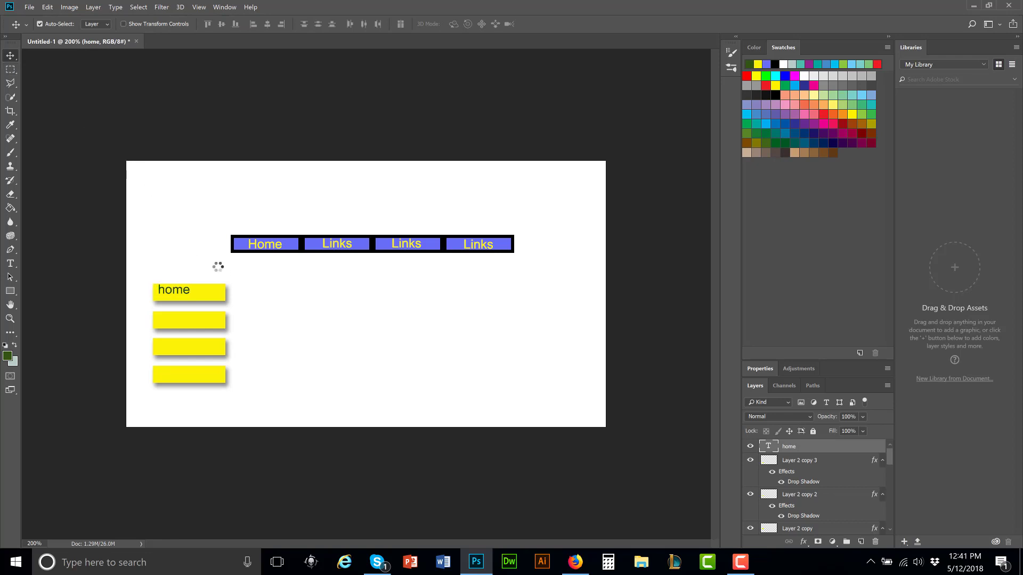
Add a "Links" text label on the second yellow button and nudge it until it is centered
{"action": "left_click", "coordinate": [175, 326]}
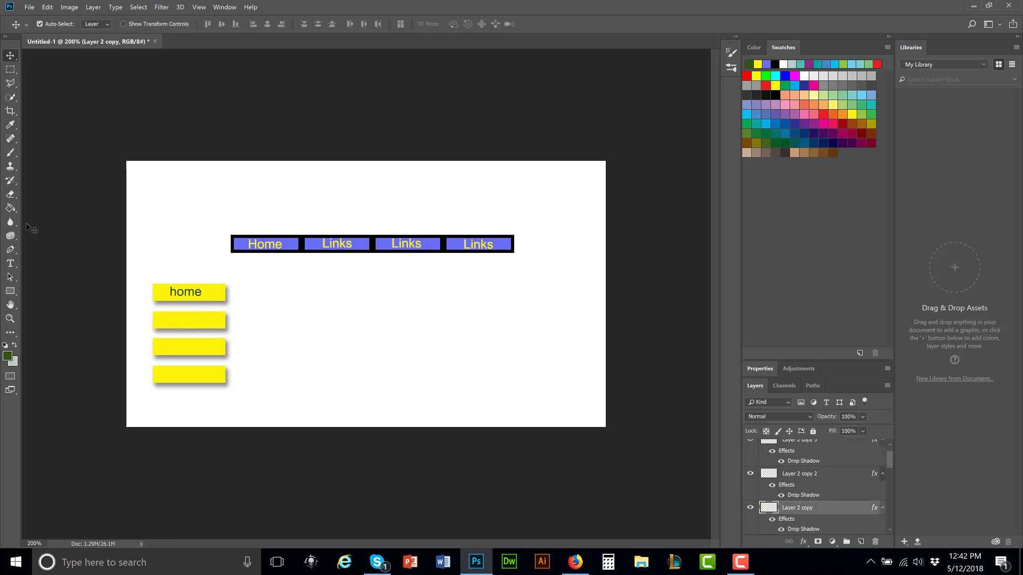
{"action": "left_click", "coordinate": [10, 263]}
{"action": "left_click", "coordinate": [171, 322]}
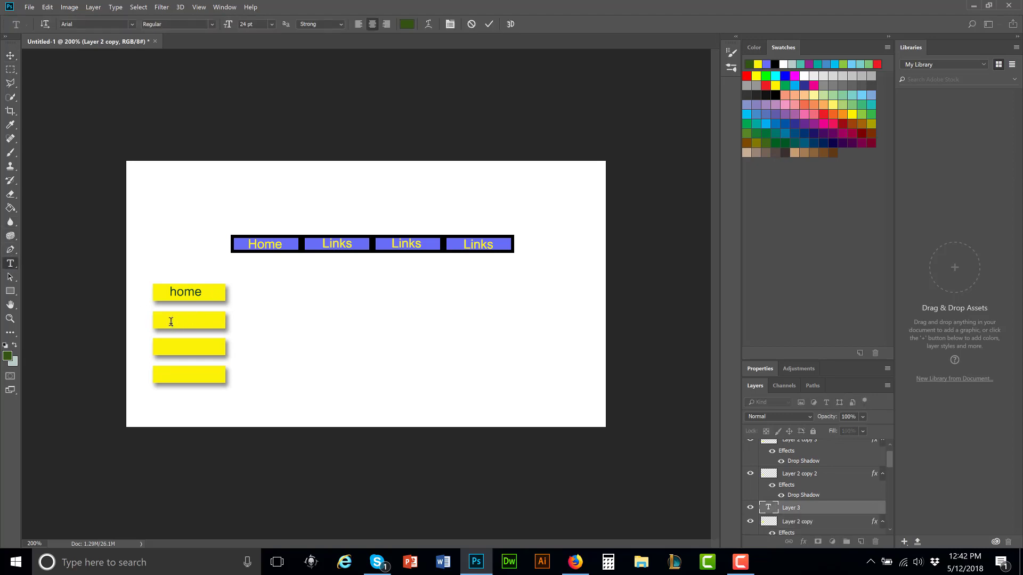
{"action": "type", "text": "Links"}
{"action": "left_click", "coordinate": [9, 56]}
{"action": "key", "text": "Right"}
{"action": "key", "text": "Right"}
{"action": "key", "text": "Right"}
{"action": "key", "text": "Right"}
{"action": "key", "text": "Right"}
{"action": "key", "text": "Right"}
{"action": "key", "text": "Right"}
{"action": "key", "text": "Right"}
{"action": "key", "text": "Right"}
{"action": "key", "text": "Right"}
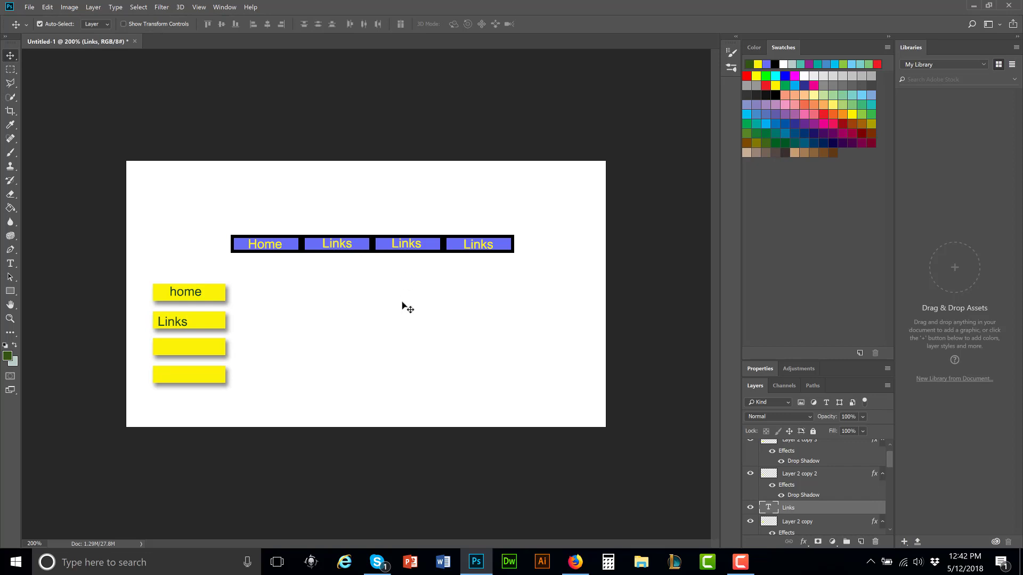
{"action": "key", "text": "Right"}
{"action": "key", "text": "Right"}
{"action": "key", "text": "Right"}
{"action": "key", "text": "Right"}
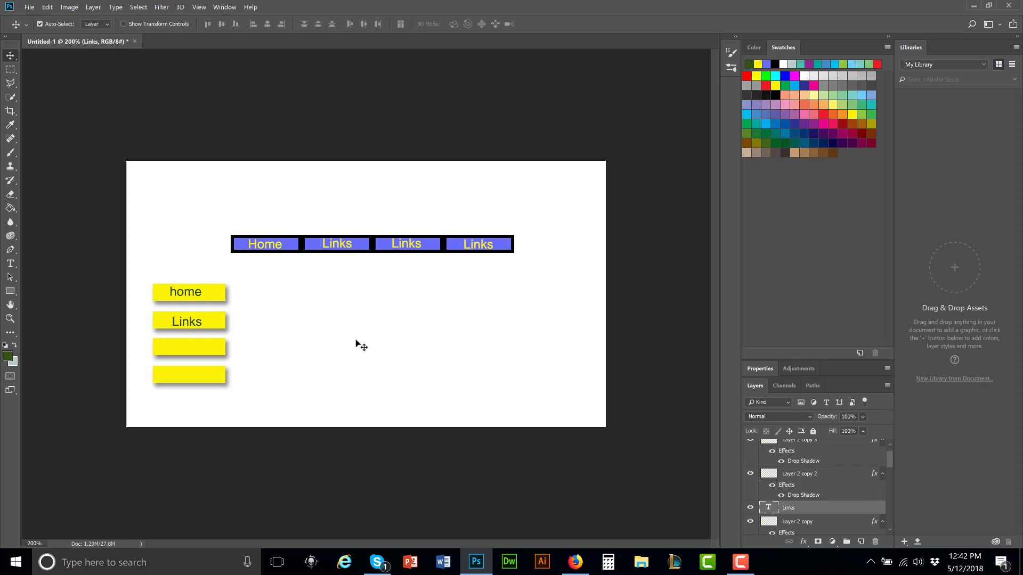
{"action": "key", "text": "Left"}
Create a new layer and move it beneath the Layer 2 yellow button in the layer stack
{"action": "left_click", "coordinate": [10, 152]}
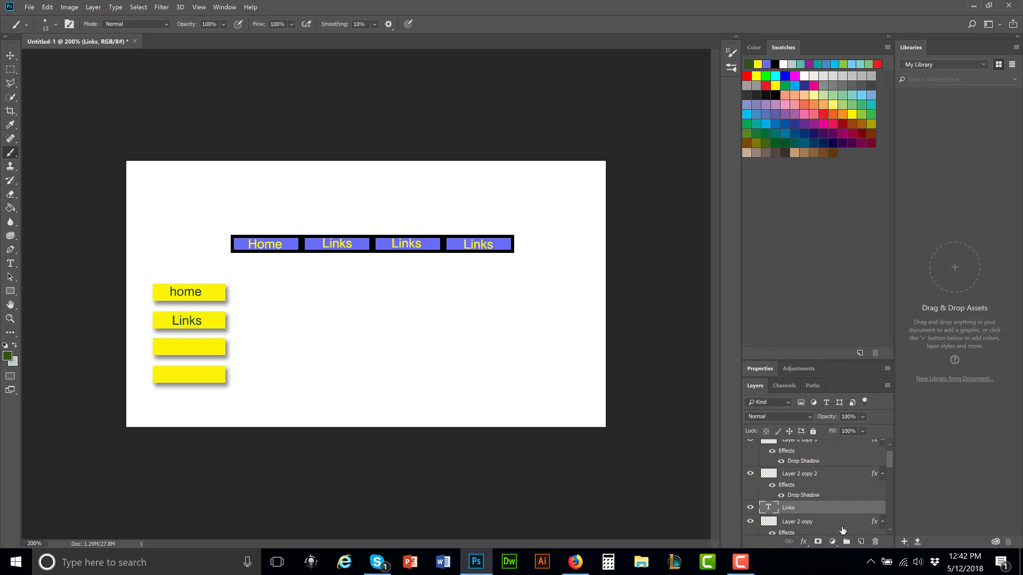
{"action": "left_click", "coordinate": [861, 542]}
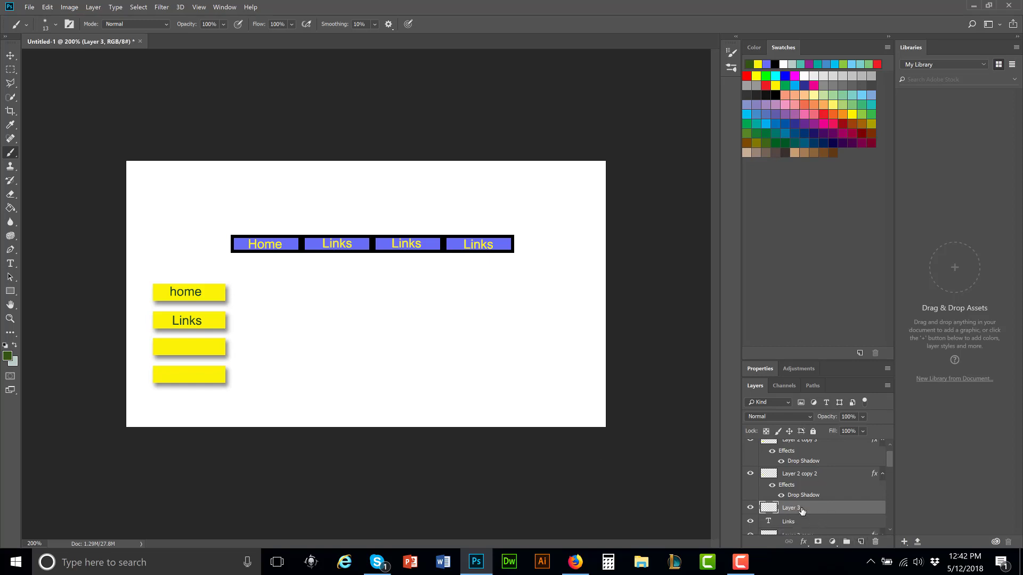
{"action": "mouse_move", "coordinate": [801, 510]}
{"action": "left_mouse_down"}
{"action": "mouse_move", "coordinate": [799, 520]}
{"action": "mouse_move", "coordinate": [797, 495]}
{"action": "mouse_move", "coordinate": [795, 526]}
{"action": "mouse_move", "coordinate": [791, 463]}
{"action": "mouse_move", "coordinate": [787, 501]}
{"action": "left_mouse_up"}
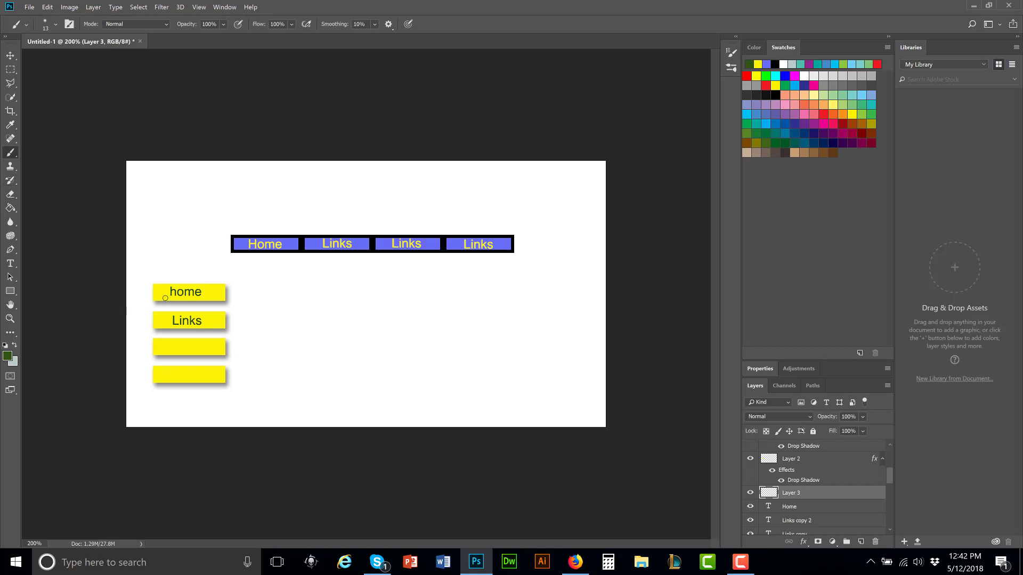
Reduce the brush size to 7 px and paint a straight vertical dark green line connecting the four yellow buttons from behind
{"action": "left_click_drag", "start_coordinate": [165, 299], "coordinate": [165, 381]}
{"action": "key", "text": "ctrl+z"}
{"action": "left_click", "coordinate": [29, 27]}
{"action": "left_click", "coordinate": [48, 25]}
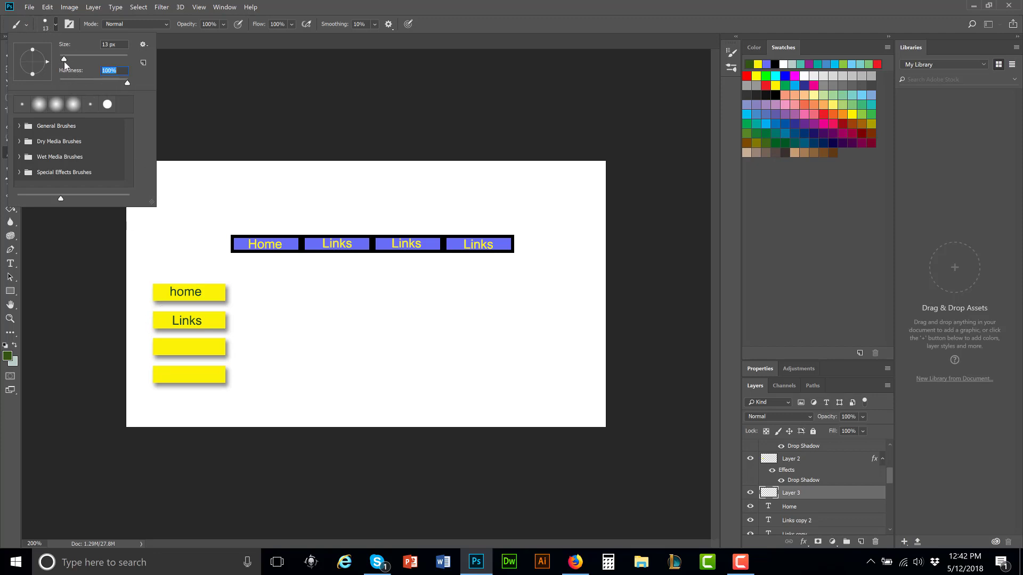
{"action": "left_click_drag", "start_coordinate": [64, 60], "coordinate": [62, 60]}
{"action": "left_click", "coordinate": [210, 298]}
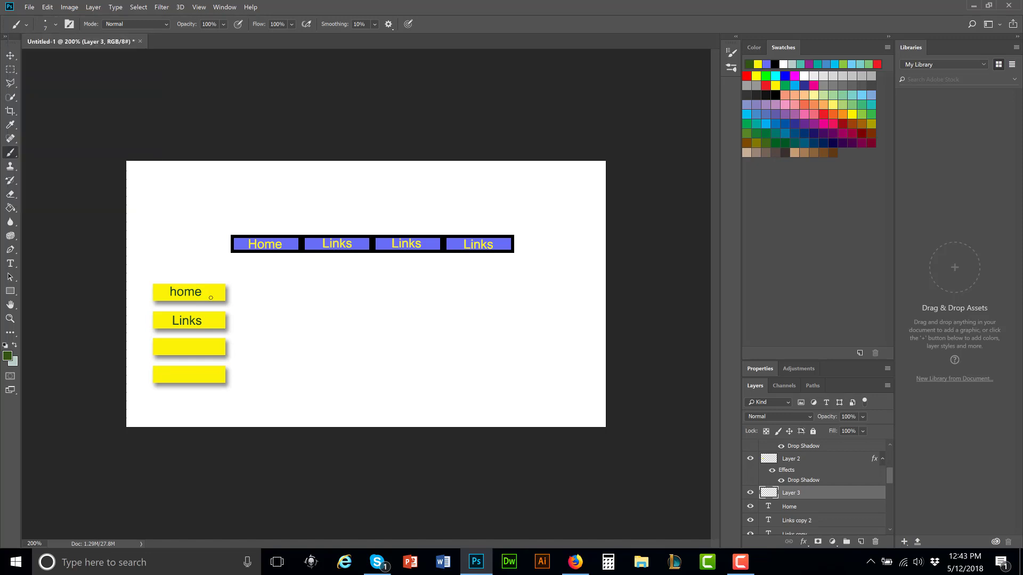
{"action": "left_click_drag", "start_coordinate": [207, 297], "coordinate": [208, 347]}
On a new layer, fill a large rectangular selection below the horizontal navigation bar with dark green, then deselect
{"action": "left_click", "coordinate": [10, 69]}
{"action": "left_click", "coordinate": [860, 541]}
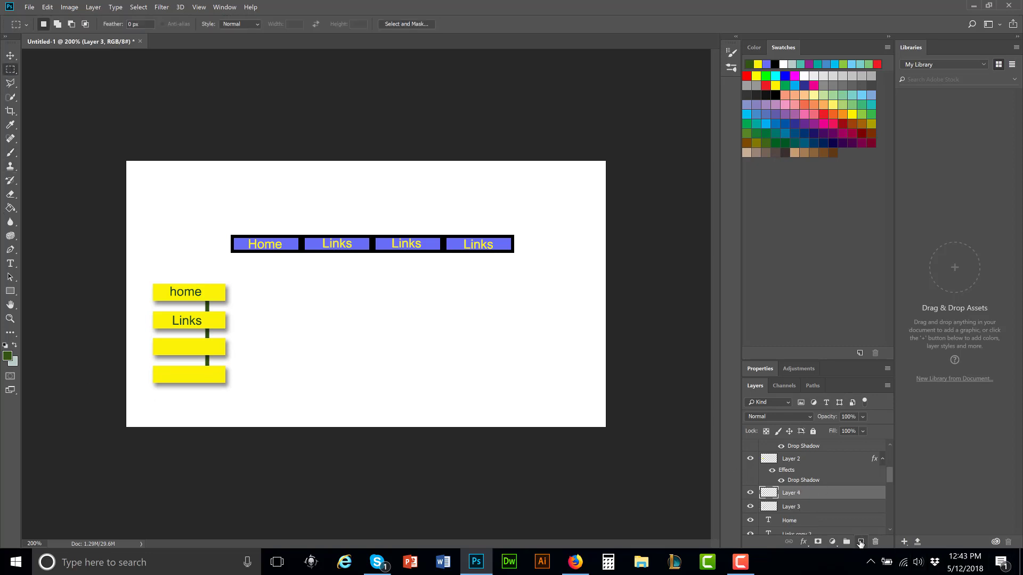
{"action": "left_click_drag", "start_coordinate": [321, 293], "coordinate": [532, 389]}
{"action": "left_click", "coordinate": [10, 208]}
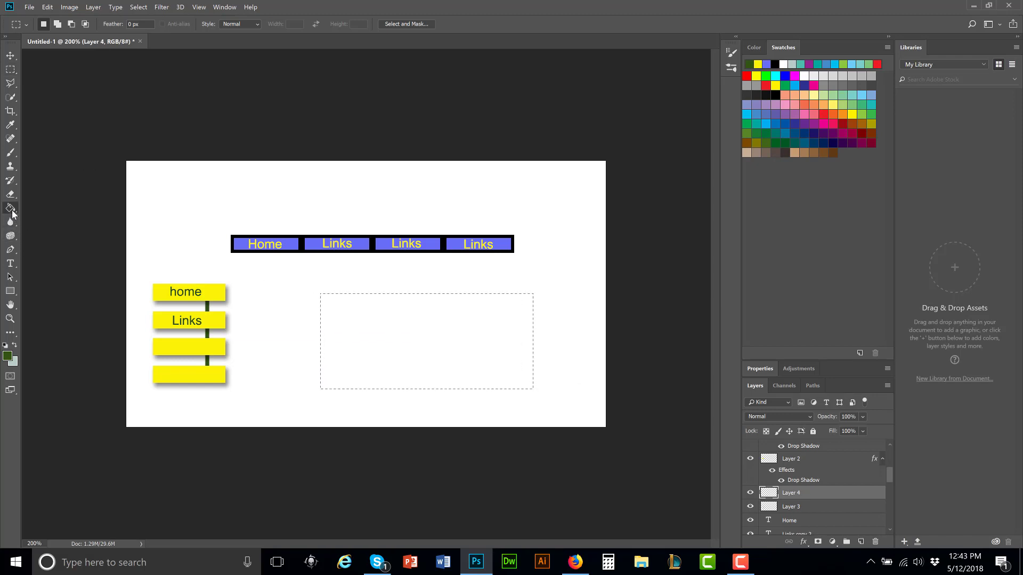
{"action": "left_click", "coordinate": [394, 325]}
{"action": "key", "text": "ctrl+d"}
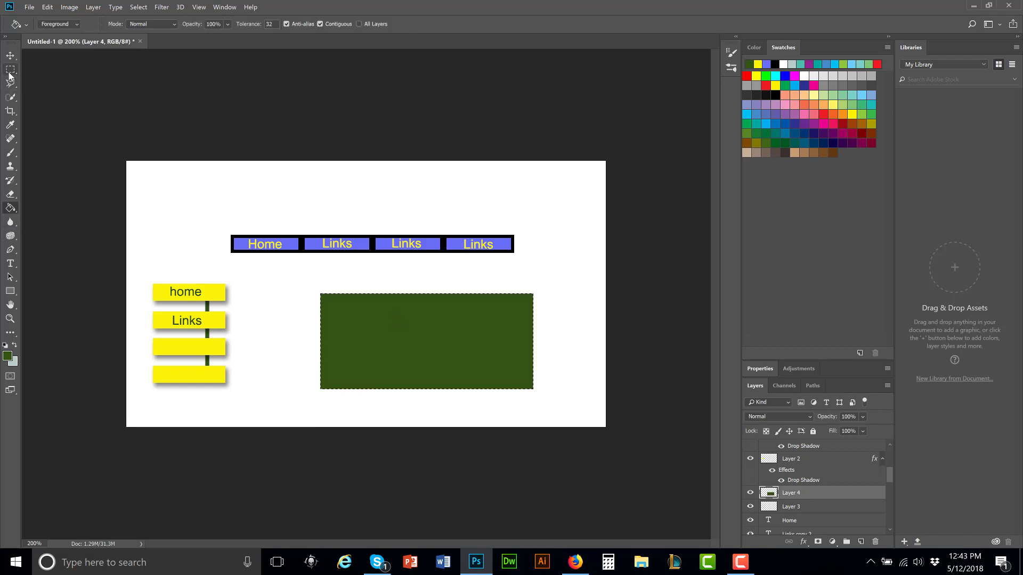
{"action": "left_click", "coordinate": [10, 69]}
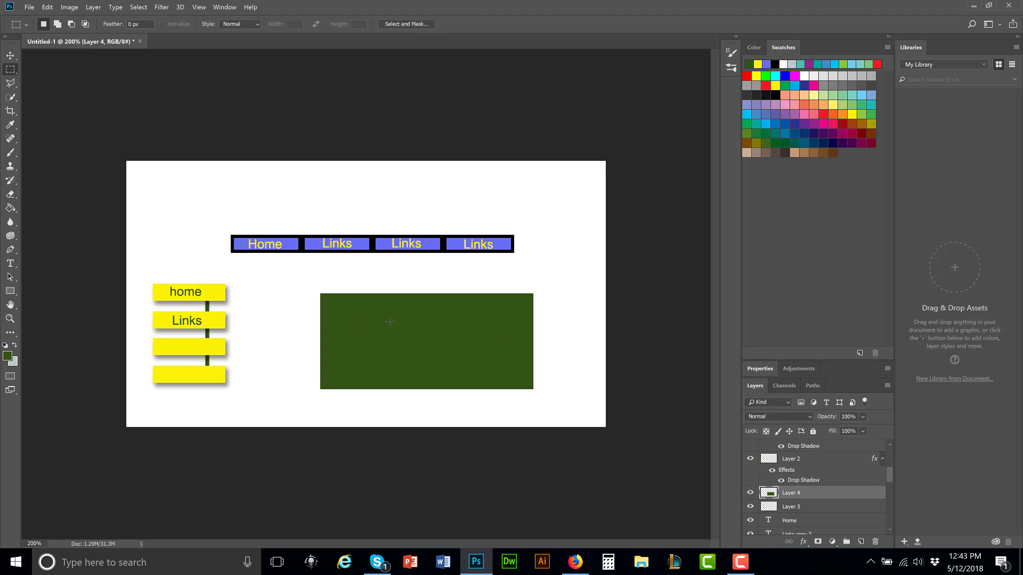
Apply a Bevel & Emboss Inner Bevel to the green rectangle with depth 282%, size 18 px and soften 12 px
{"action": "left_click", "coordinate": [93, 7]}
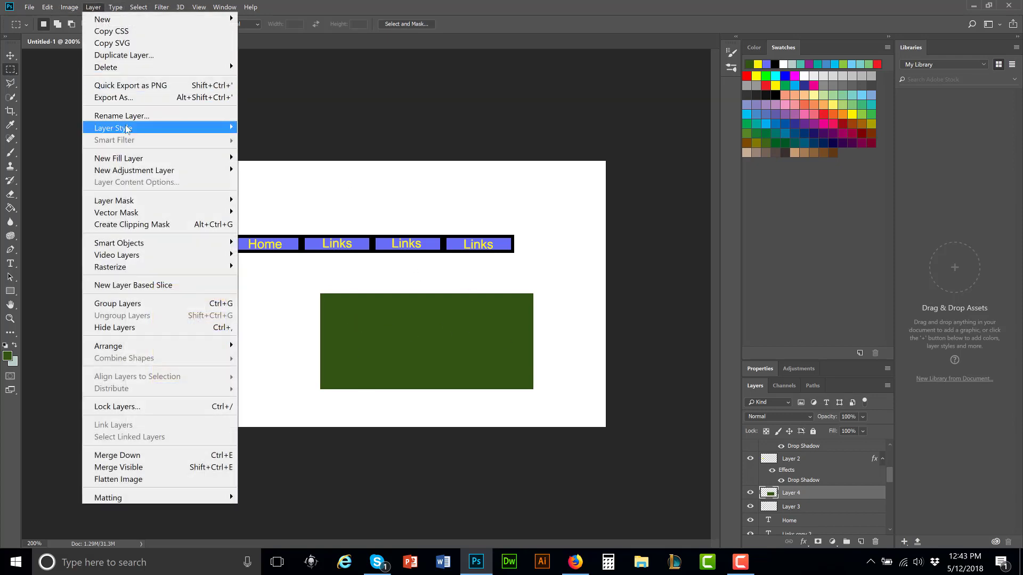
{"action": "mouse_move", "coordinate": [128, 129]}
{"action": "left_click", "coordinate": [306, 146]}
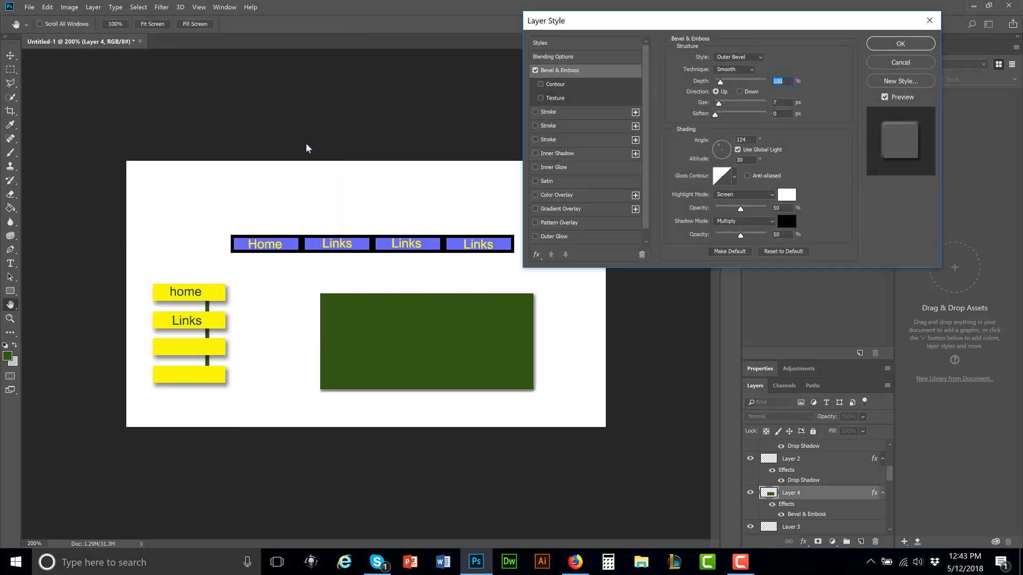
{"action": "left_click", "coordinate": [761, 58]}
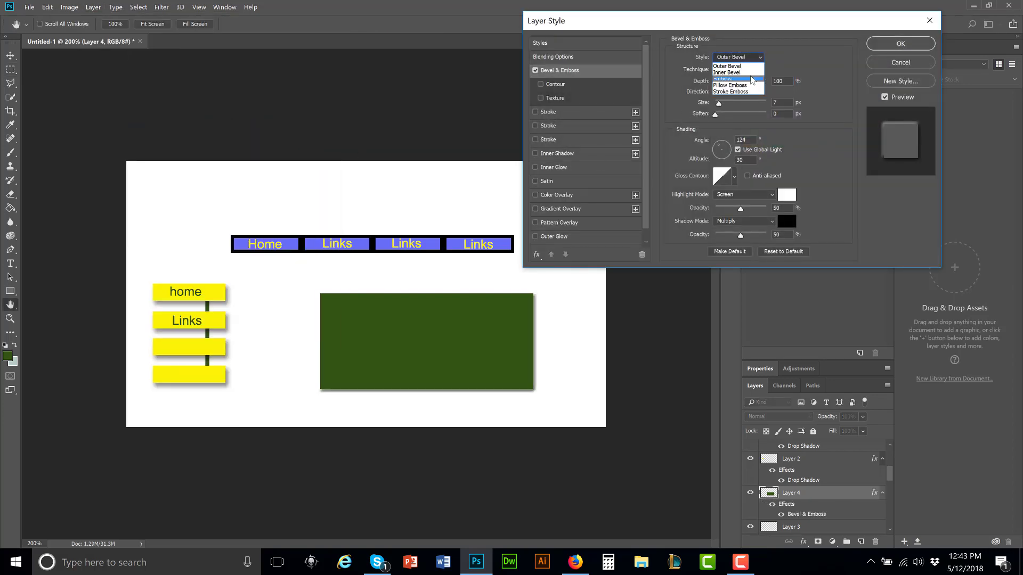
{"action": "left_click", "coordinate": [750, 72]}
{"action": "key", "text": "Up"}
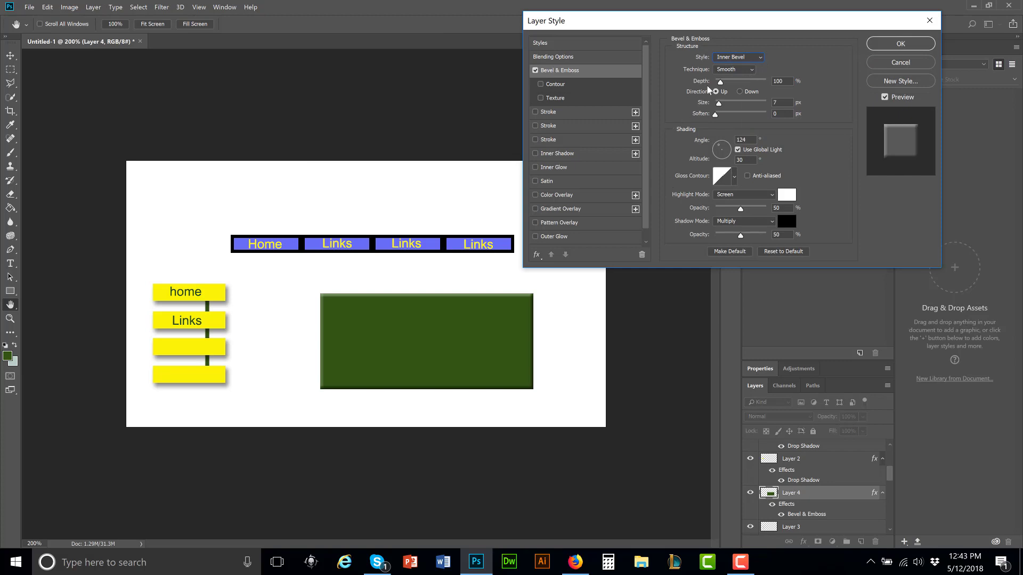
{"action": "left_click_drag", "start_coordinate": [718, 84], "coordinate": [752, 119]}
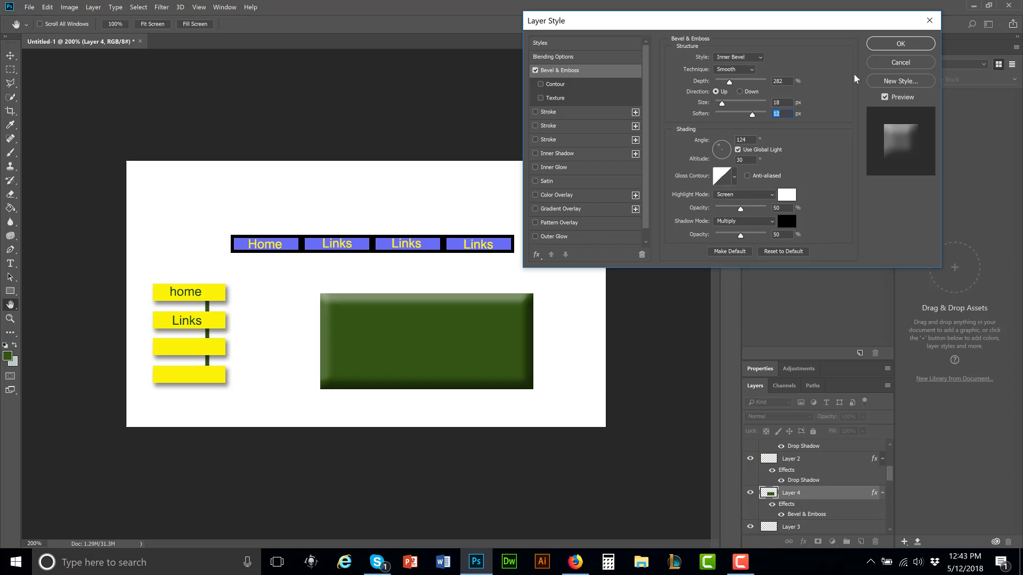
{"action": "left_click", "coordinate": [900, 43]}
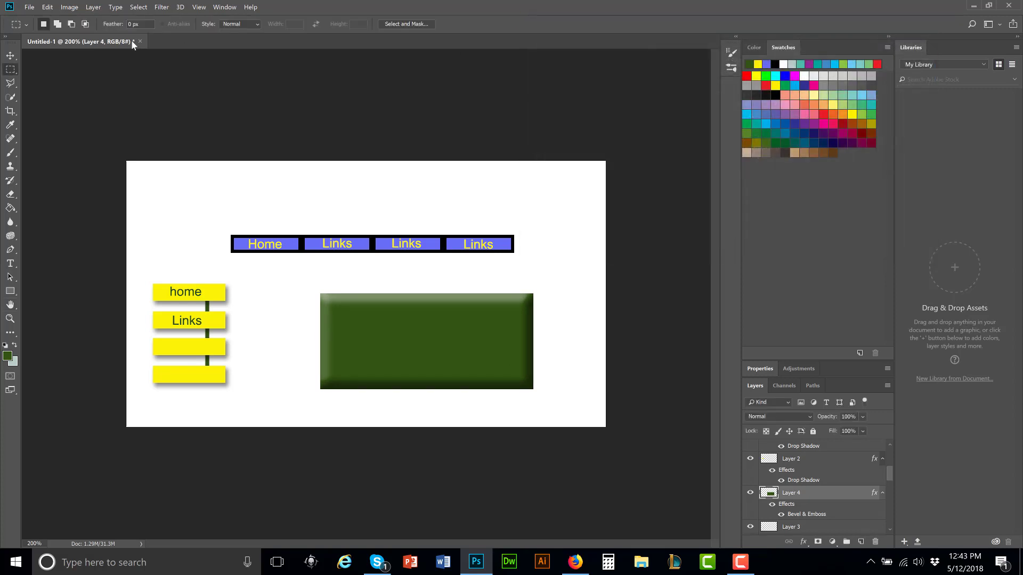
Apply the Add Noise filter to the green rectangle with amount 4.39% and uniform distribution
{"action": "left_click", "coordinate": [162, 7]}
{"action": "mouse_move", "coordinate": [176, 183]}
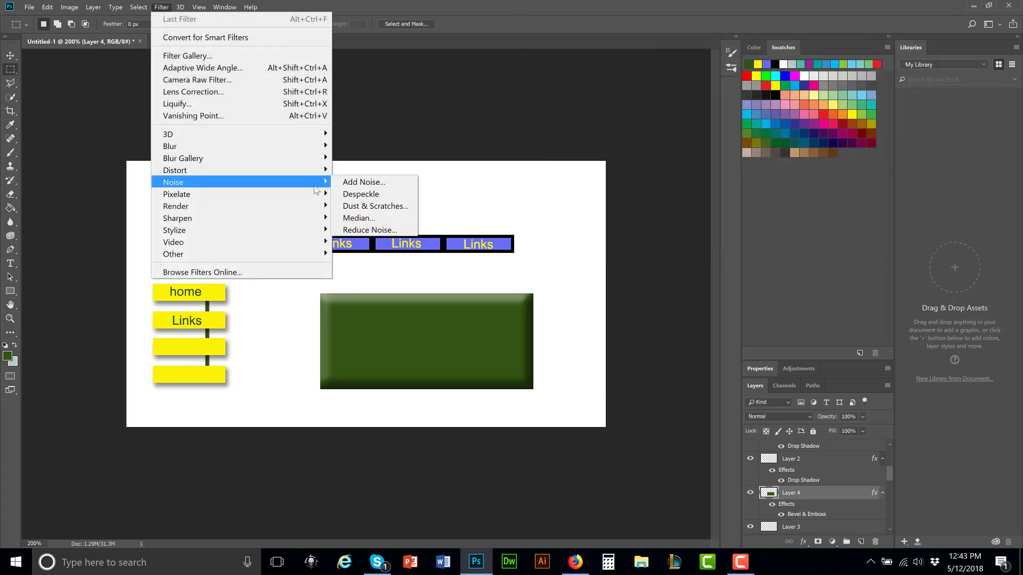
{"action": "left_click", "coordinate": [353, 184]}
{"action": "left_click_drag", "start_coordinate": [535, 108], "coordinate": [713, 99]}
{"action": "left_click_drag", "start_coordinate": [622, 263], "coordinate": [619, 265]}
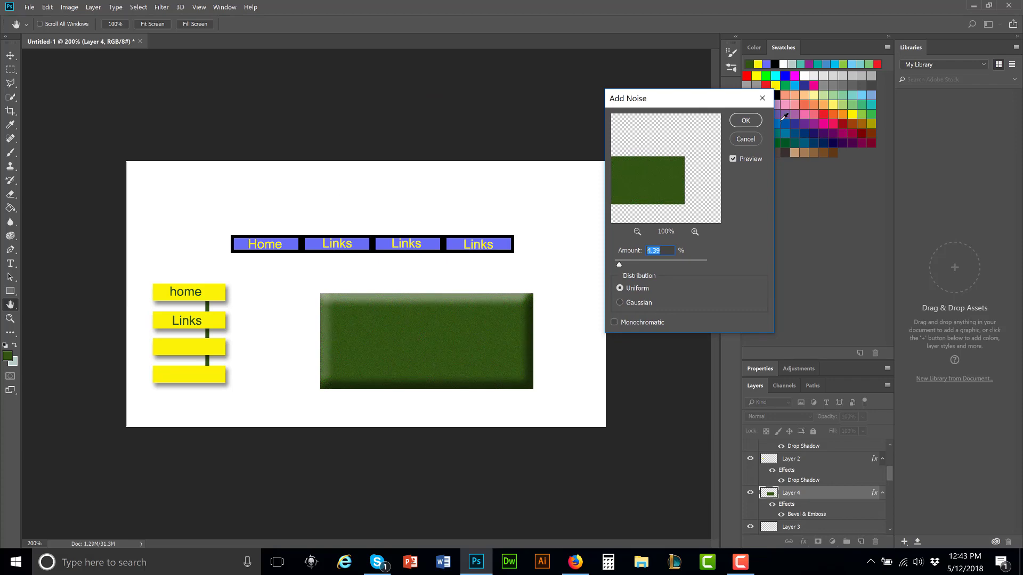
{"action": "left_click", "coordinate": [745, 120]}
{"action": "key", "text": "m"}
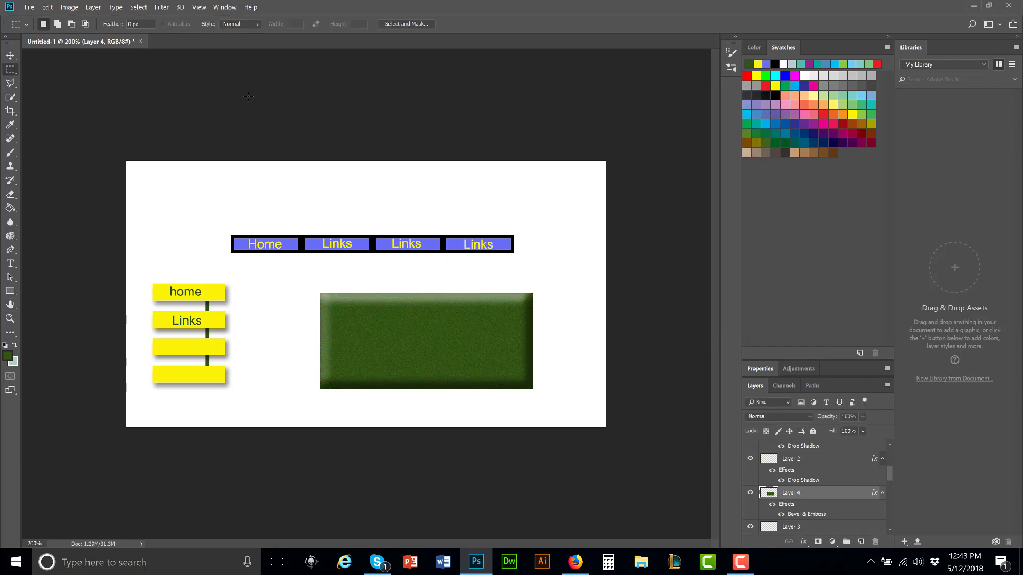
Preview Filter Gallery effects such as Cutout, Fresco, Rough Pastels, Poster Edges and Sponge on the green rectangle without applying any
{"action": "left_click", "coordinate": [168, 9]}
{"action": "left_click", "coordinate": [181, 55]}
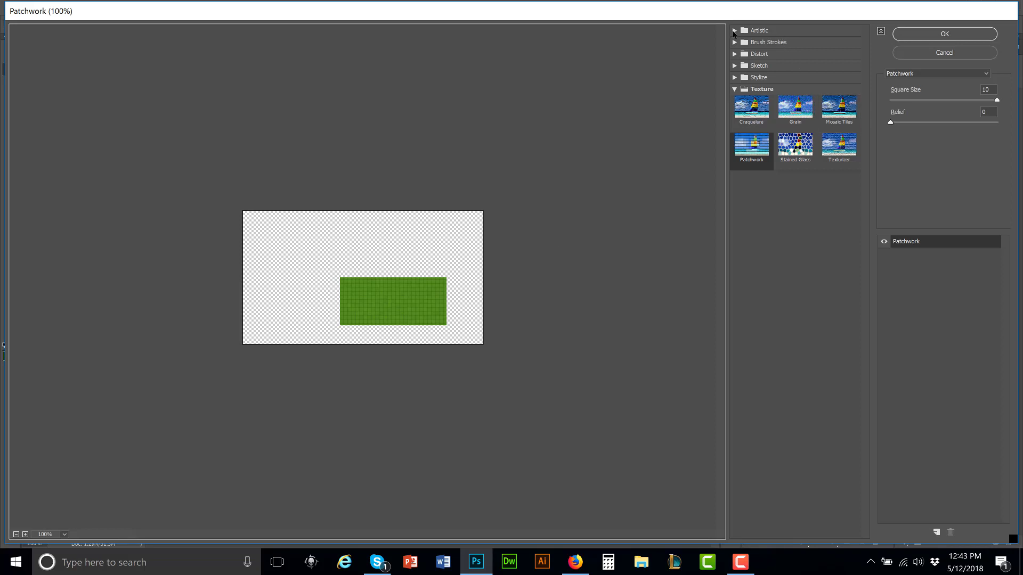
{"action": "left_click", "coordinate": [734, 31]}
{"action": "left_click", "coordinate": [751, 49]}
{"action": "left_click", "coordinate": [795, 49]}
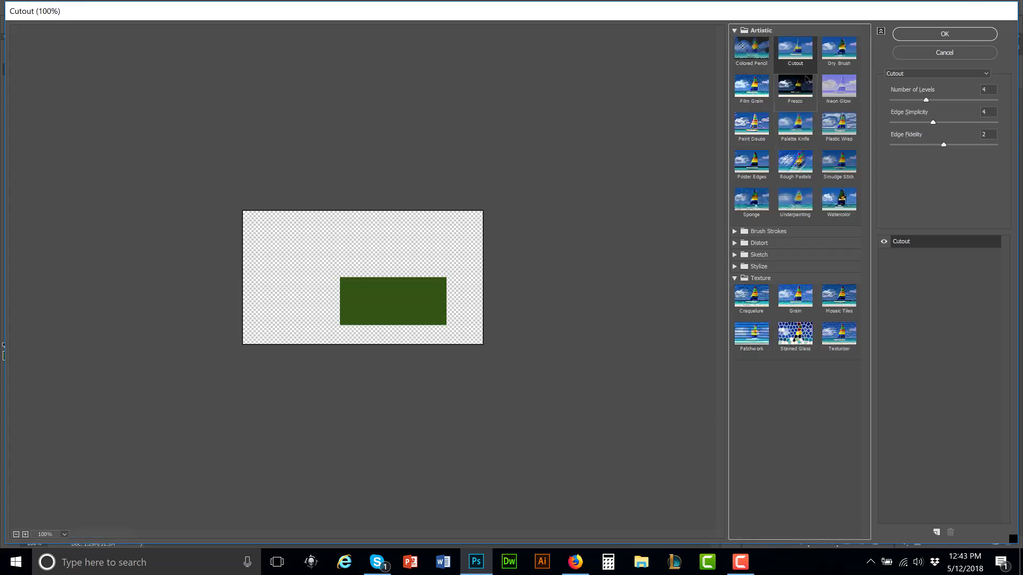
{"action": "left_click", "coordinate": [805, 82]}
{"action": "left_click", "coordinate": [795, 161]}
{"action": "left_click", "coordinate": [751, 161]}
{"action": "left_click", "coordinate": [750, 200]}
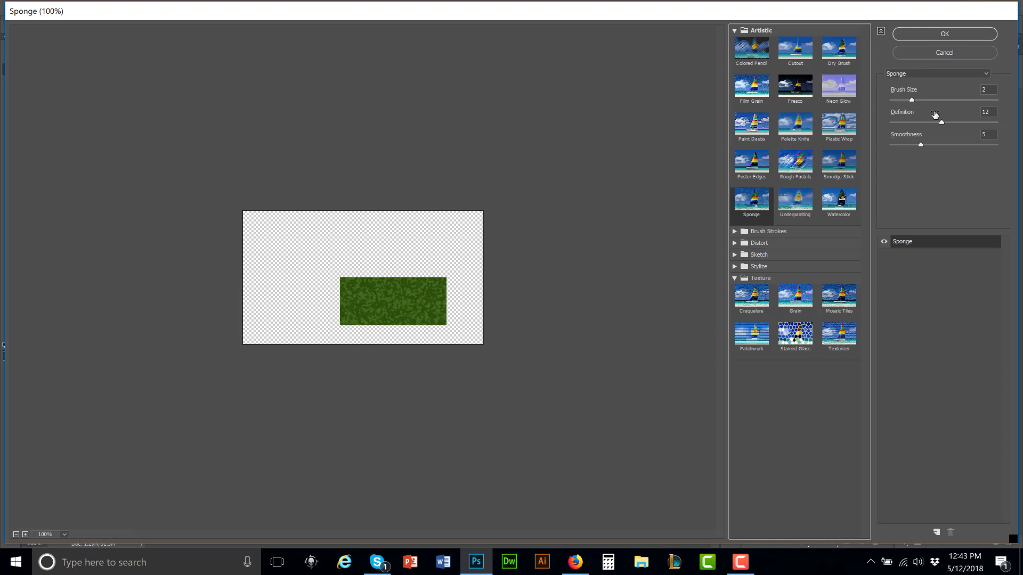
{"action": "left_click", "coordinate": [938, 53]}
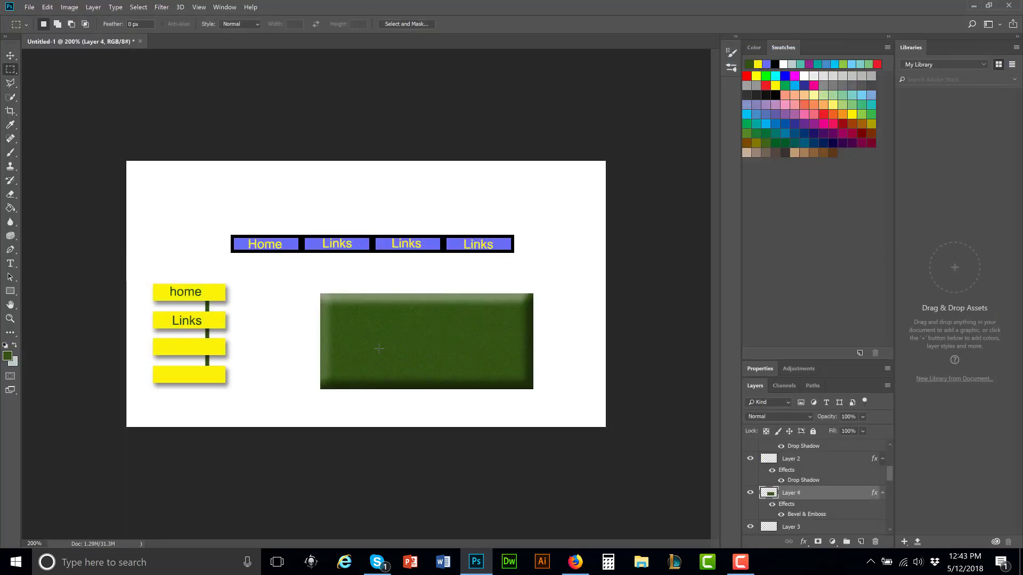
Add a white 72 pt "Links" text label and center it on the green rectangle
{"action": "left_click", "coordinate": [10, 263]}
{"action": "left_click", "coordinate": [377, 341]}
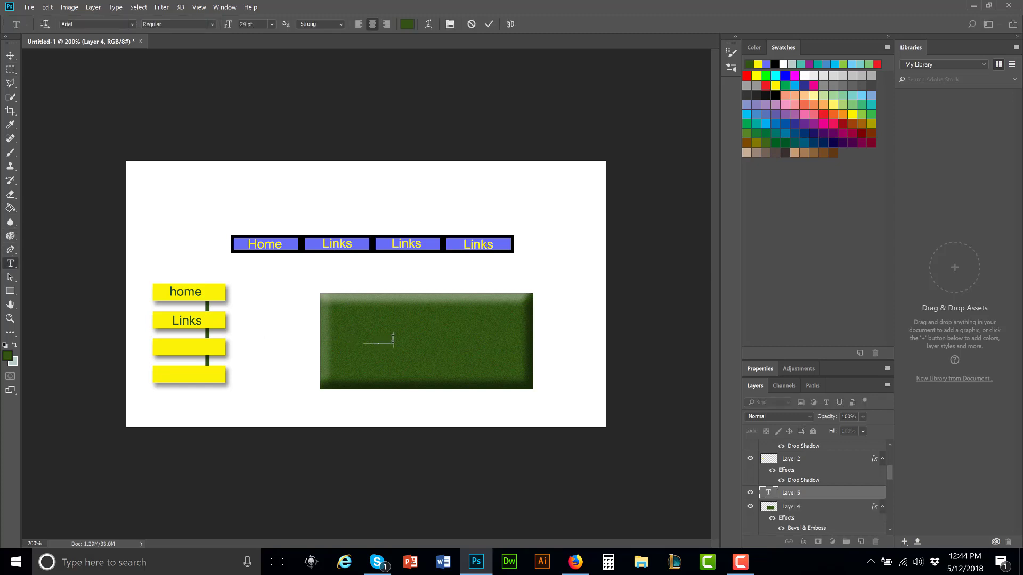
{"action": "left_click_drag", "start_coordinate": [392, 338], "coordinate": [358, 323]}
{"action": "left_click", "coordinate": [406, 24]}
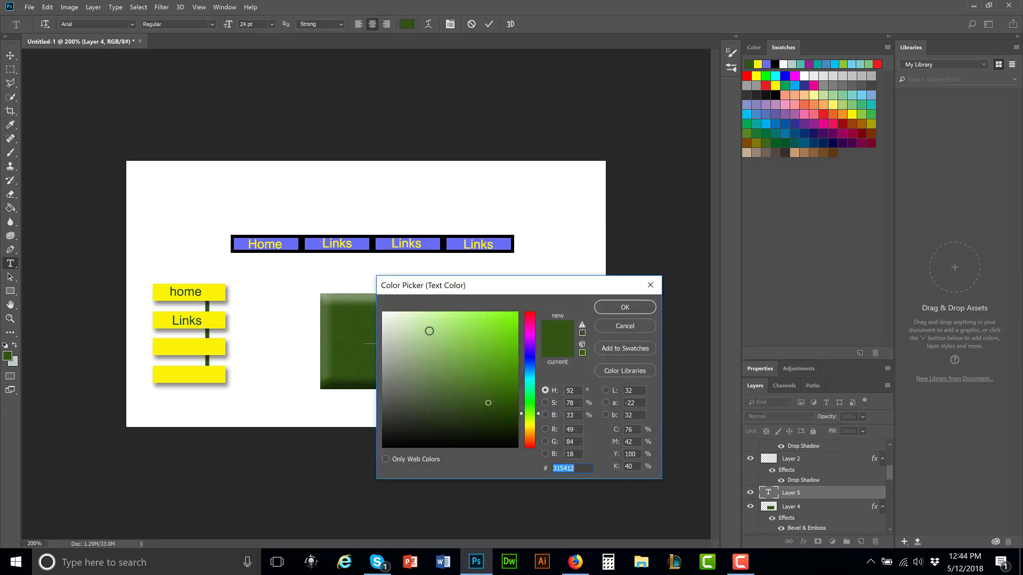
{"action": "left_click", "coordinate": [385, 318]}
{"action": "left_click", "coordinate": [619, 306]}
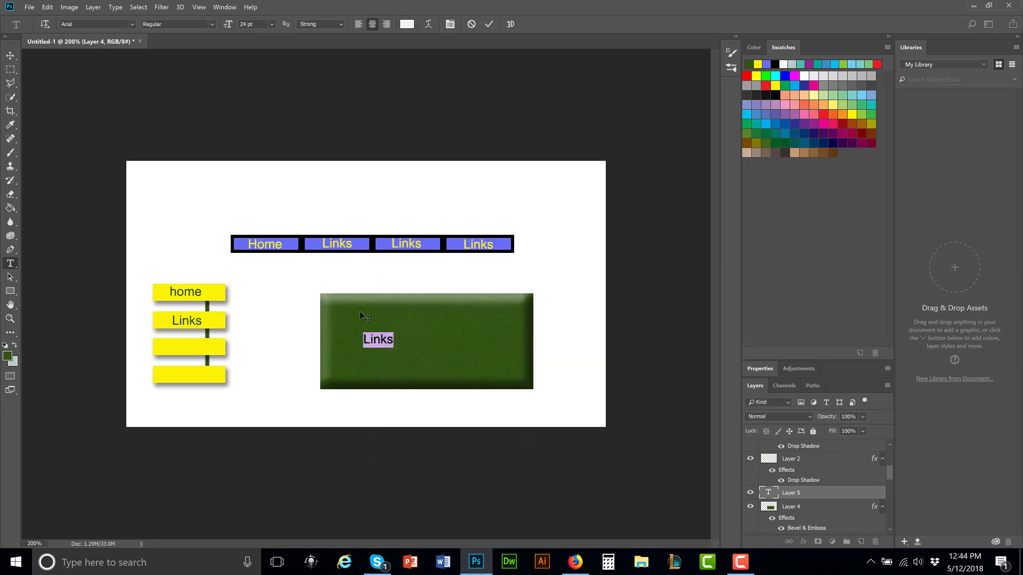
{"action": "left_click", "coordinate": [271, 24]}
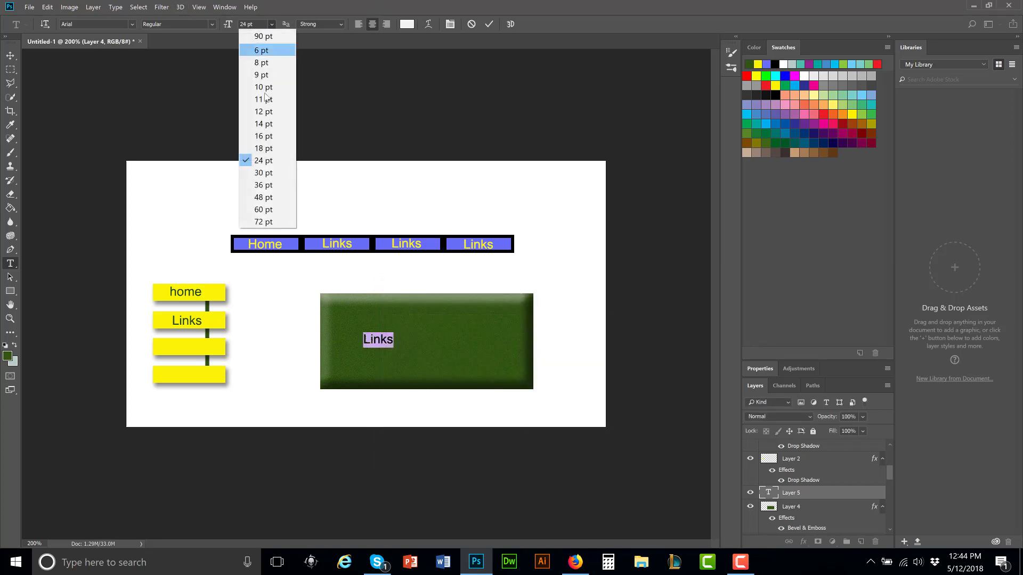
{"action": "left_click", "coordinate": [265, 222]}
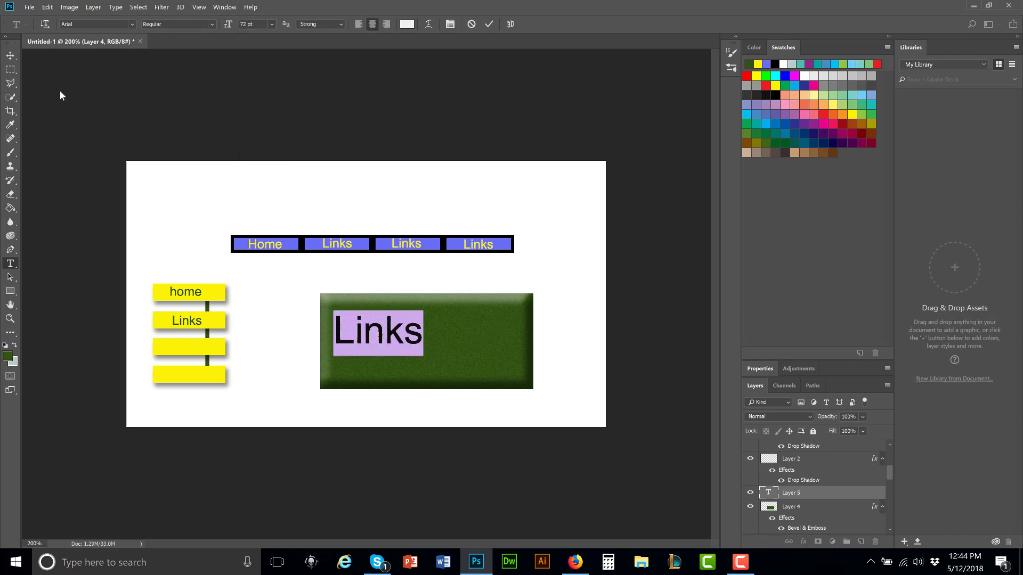
{"action": "left_click", "coordinate": [10, 55]}
{"action": "left_click_drag", "start_coordinate": [364, 342], "coordinate": [407, 350]}
Apply a Bevel & Emboss layer style to the large "Links" text using the Pillow Emboss style
{"action": "left_click", "coordinate": [94, 7]}
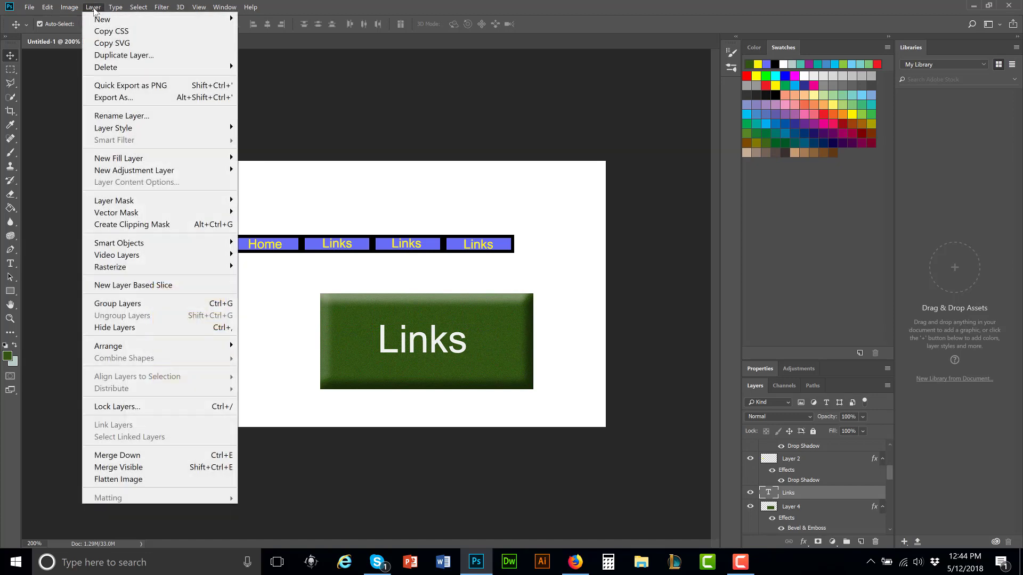
{"action": "mouse_move", "coordinate": [125, 127]}
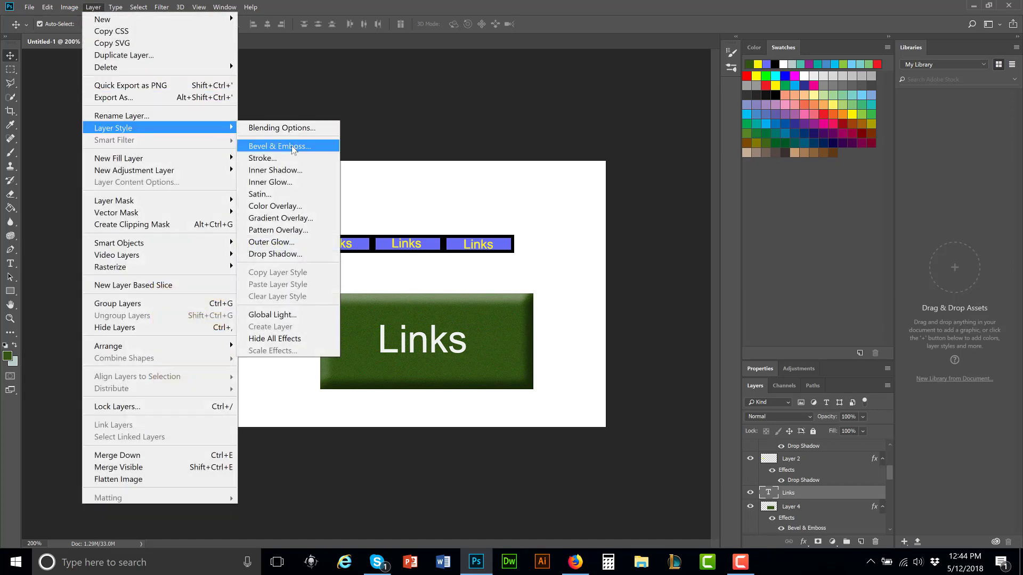
{"action": "left_click", "coordinate": [286, 150]}
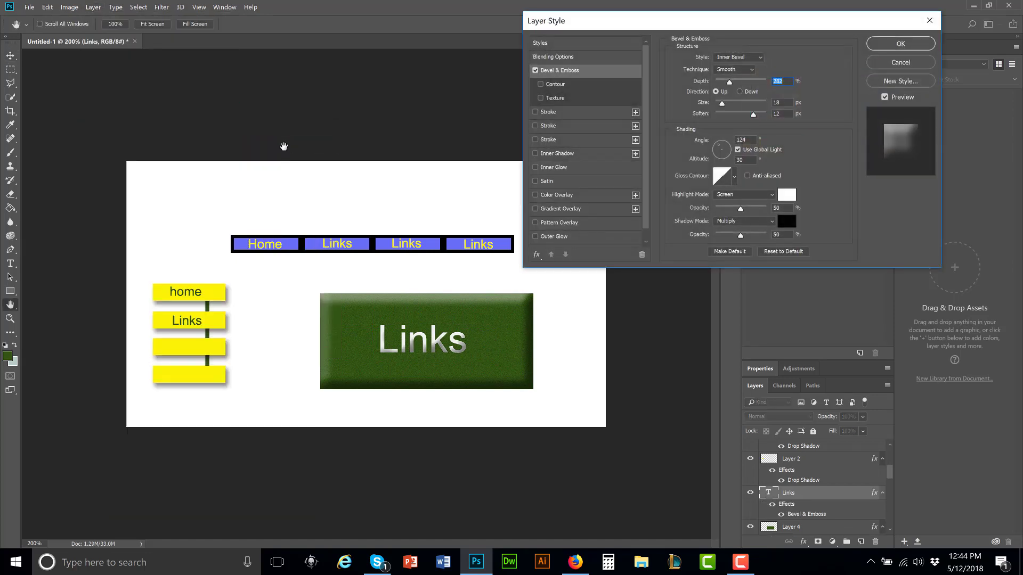
{"action": "left_click", "coordinate": [741, 57]}
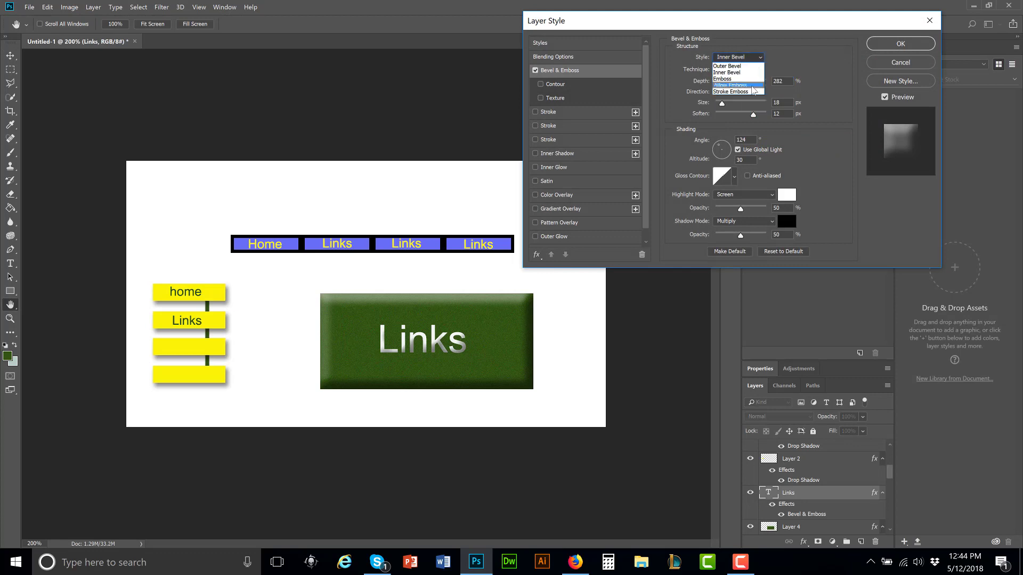
{"action": "left_click", "coordinate": [751, 86]}
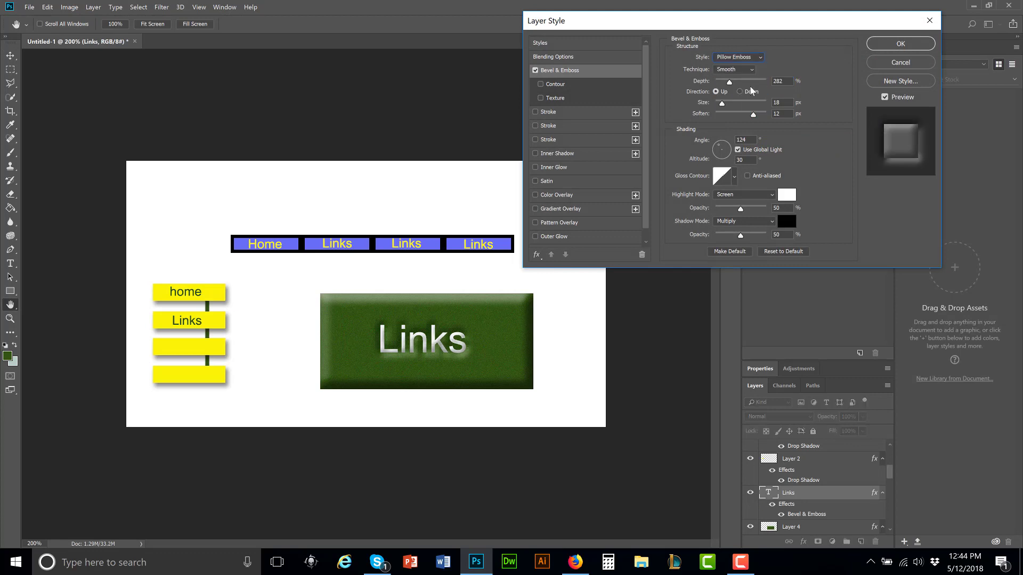
{"action": "left_click", "coordinate": [900, 43]}
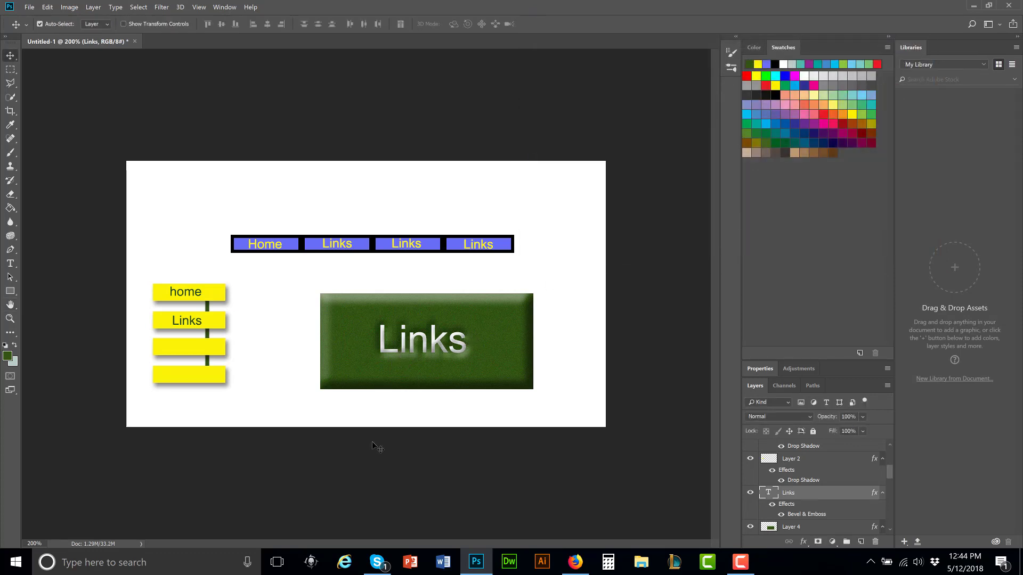